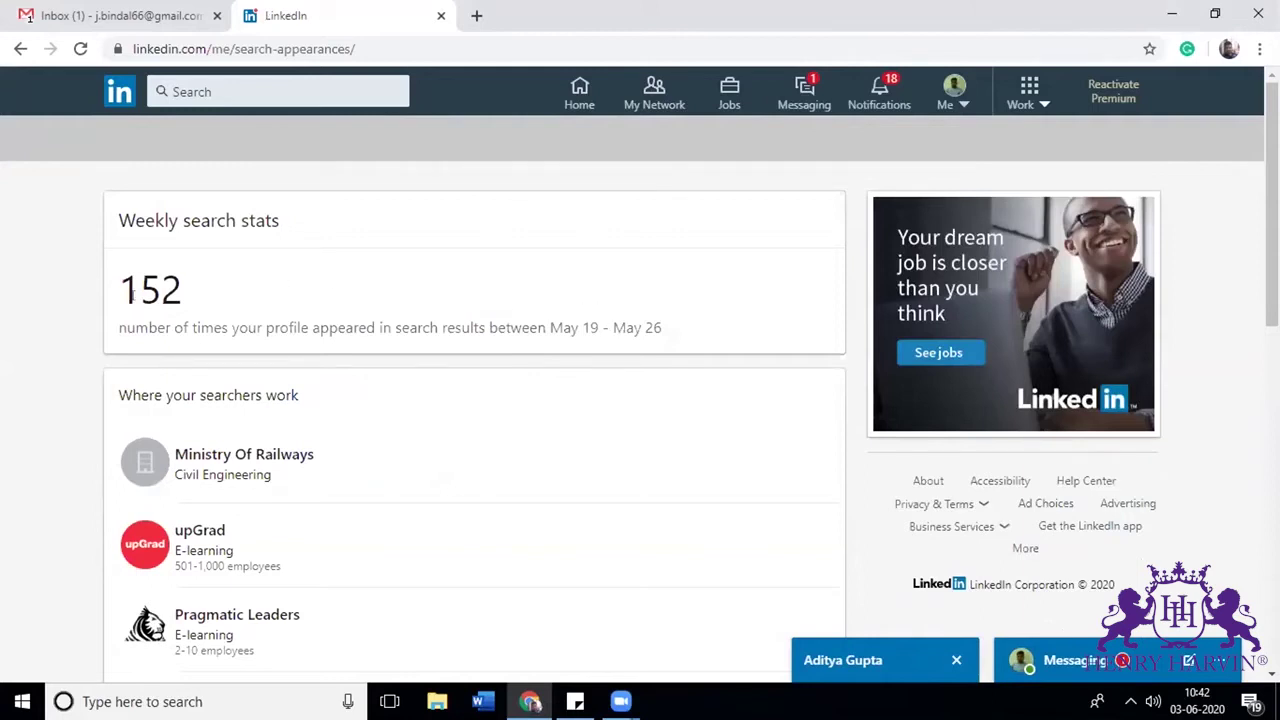
# Step: Review the search appearances stats (152 weekly appearances, searcher keywords), then return to your profile
pyautogui.moveTo(176, 297); pyautogui.dragTo(80, 282)
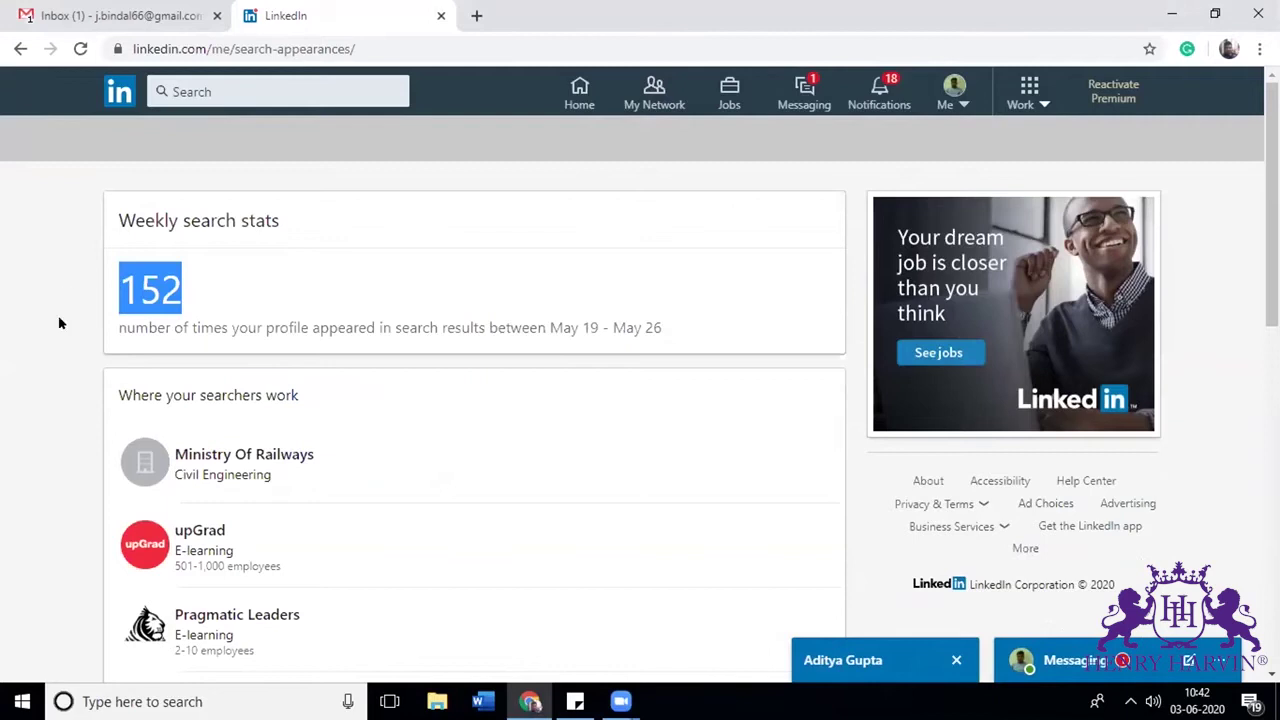
pyautogui.click(55, 449)
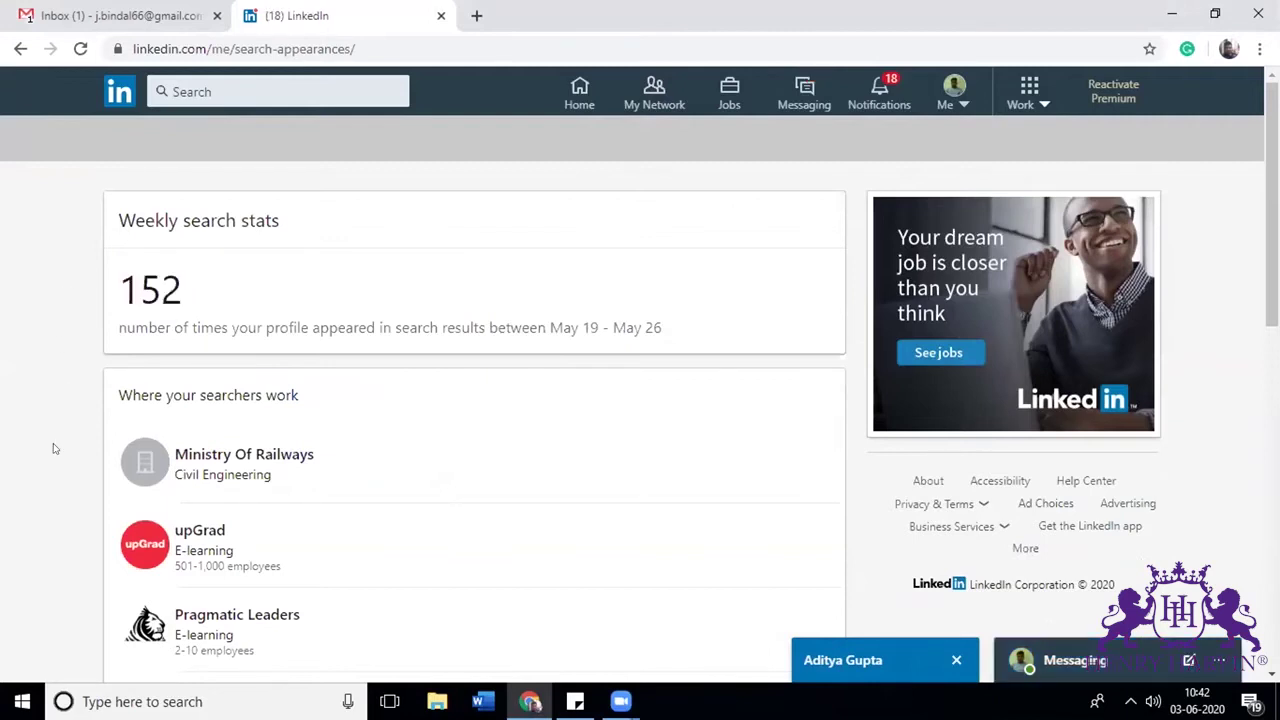
pyautogui.scroll(-1, 55, 449)
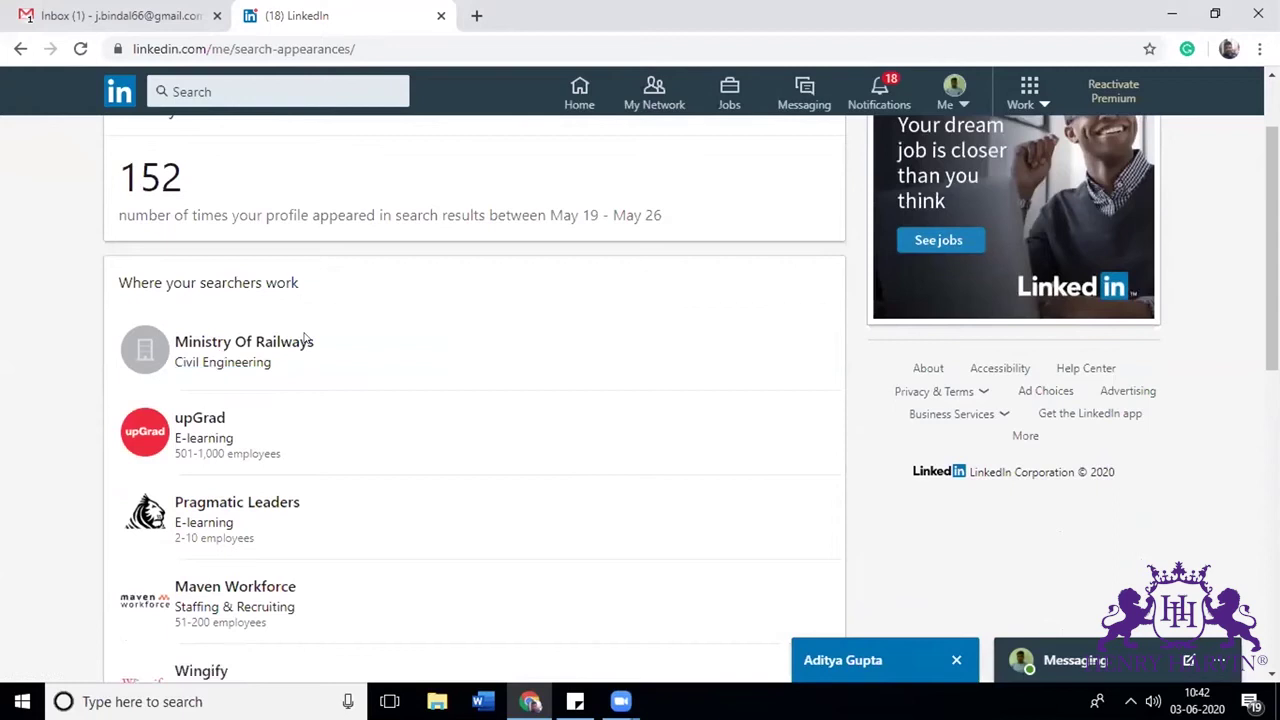
pyautogui.scroll(-3, 305, 338)
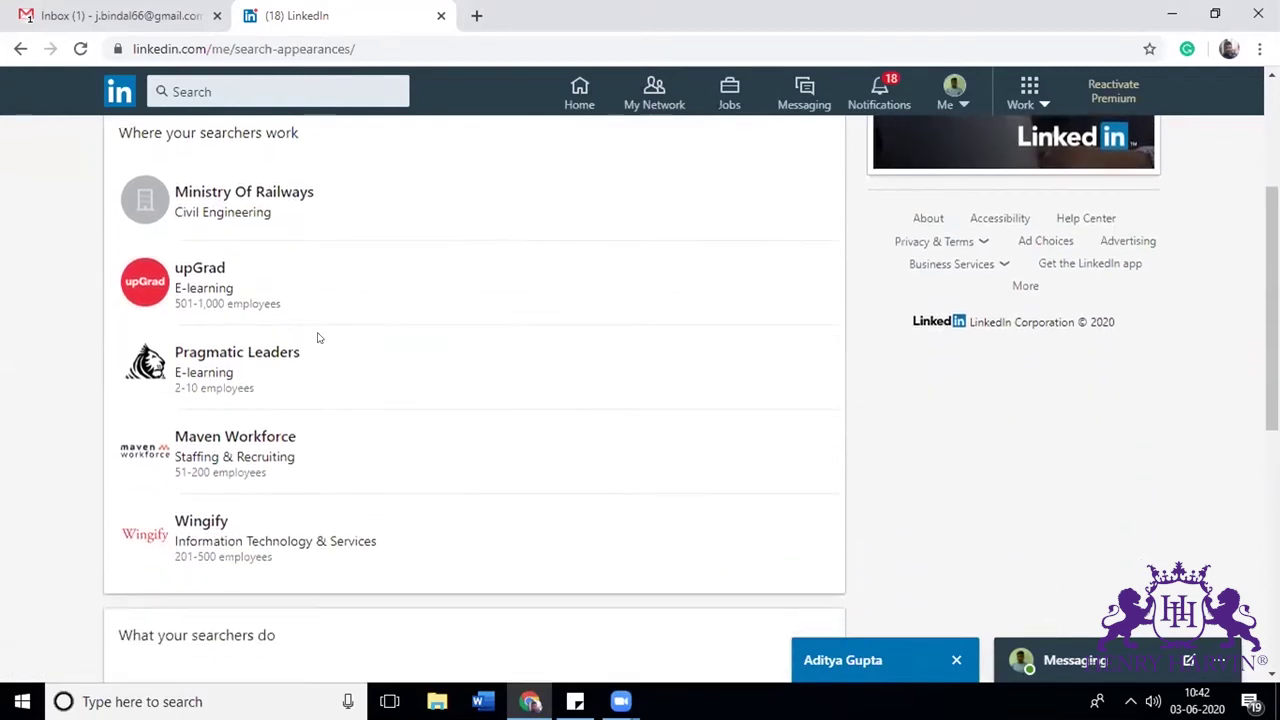
pyautogui.scroll(-1, 318, 338)
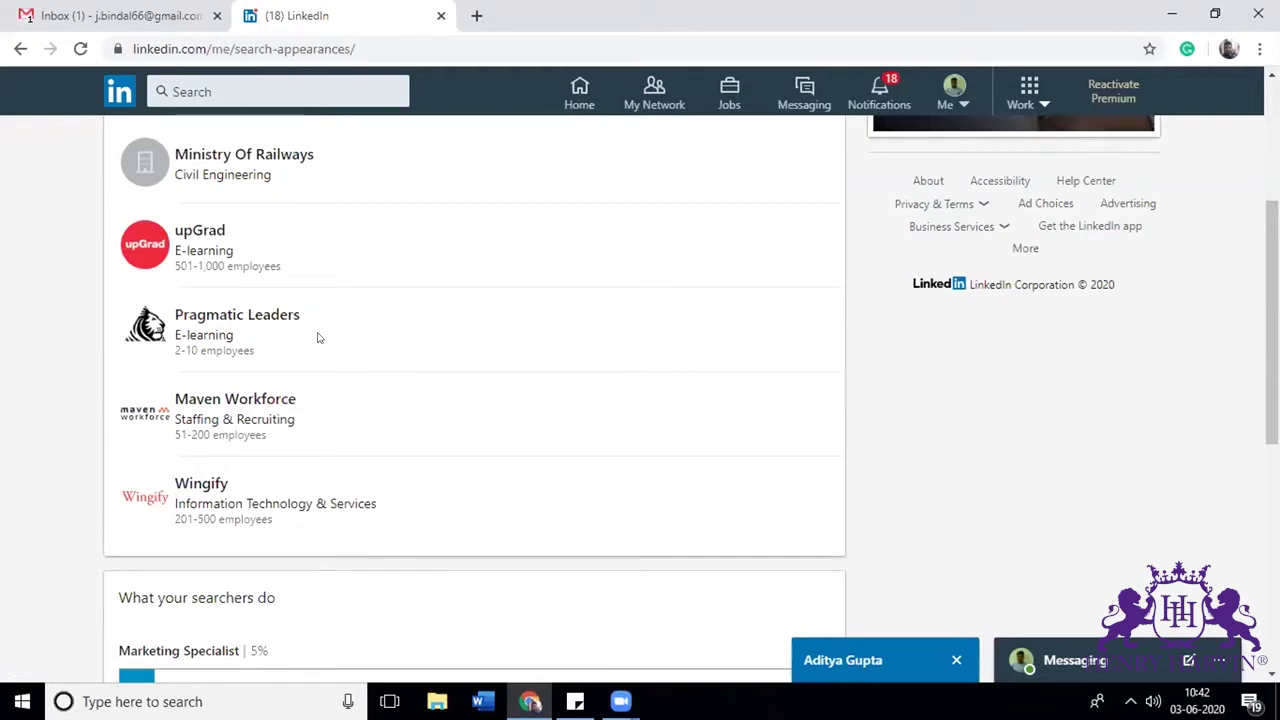
pyautogui.scroll(-1, 318, 338)
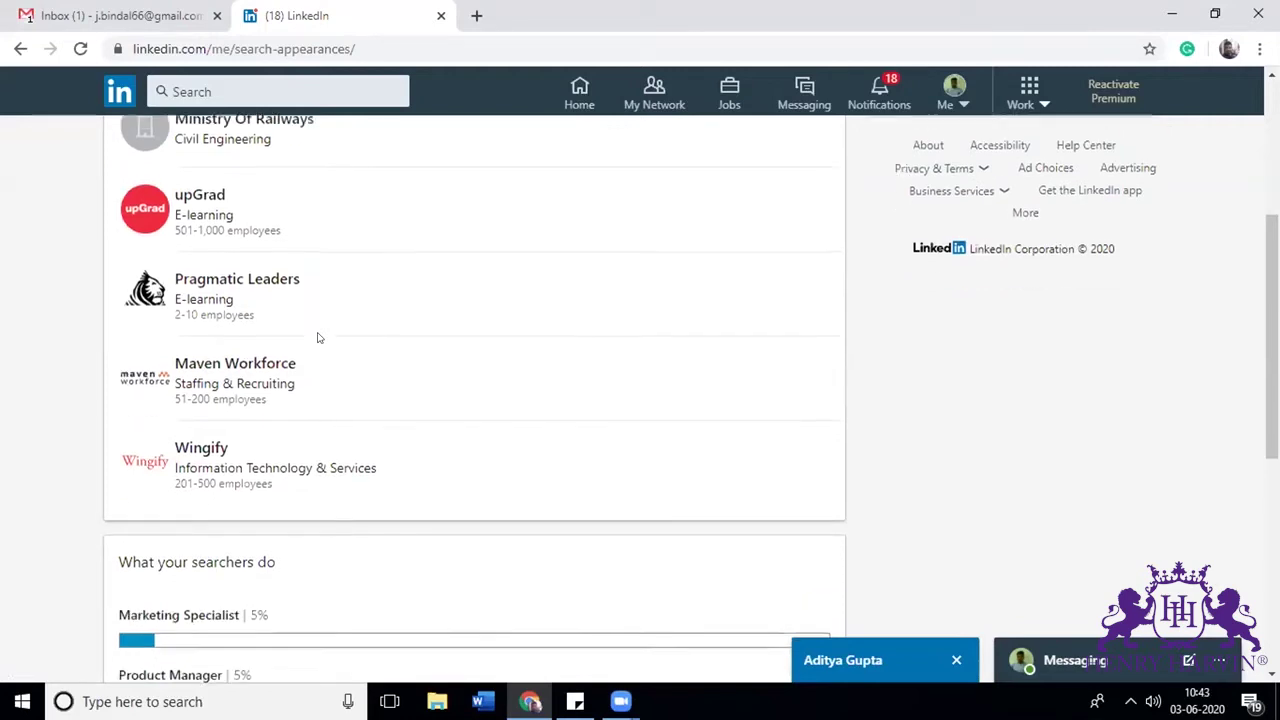
pyautogui.scroll(-1, 318, 338)
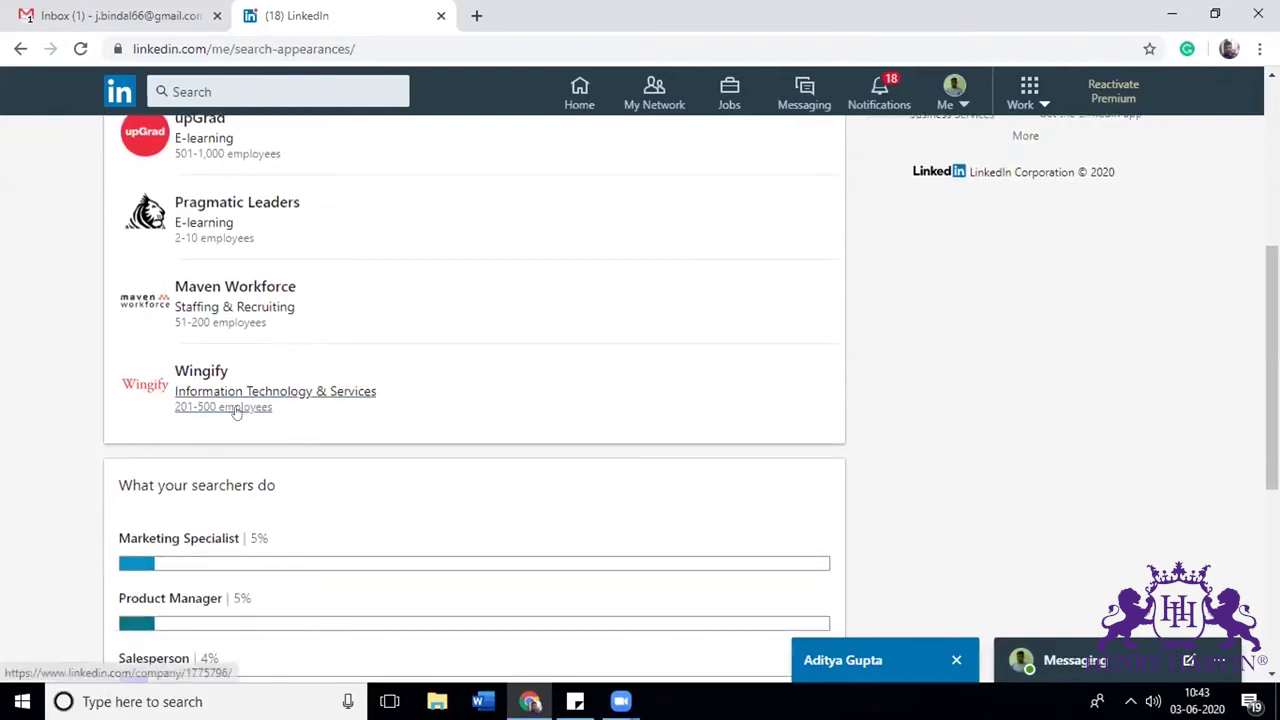
pyautogui.scroll(-3, 294, 417)
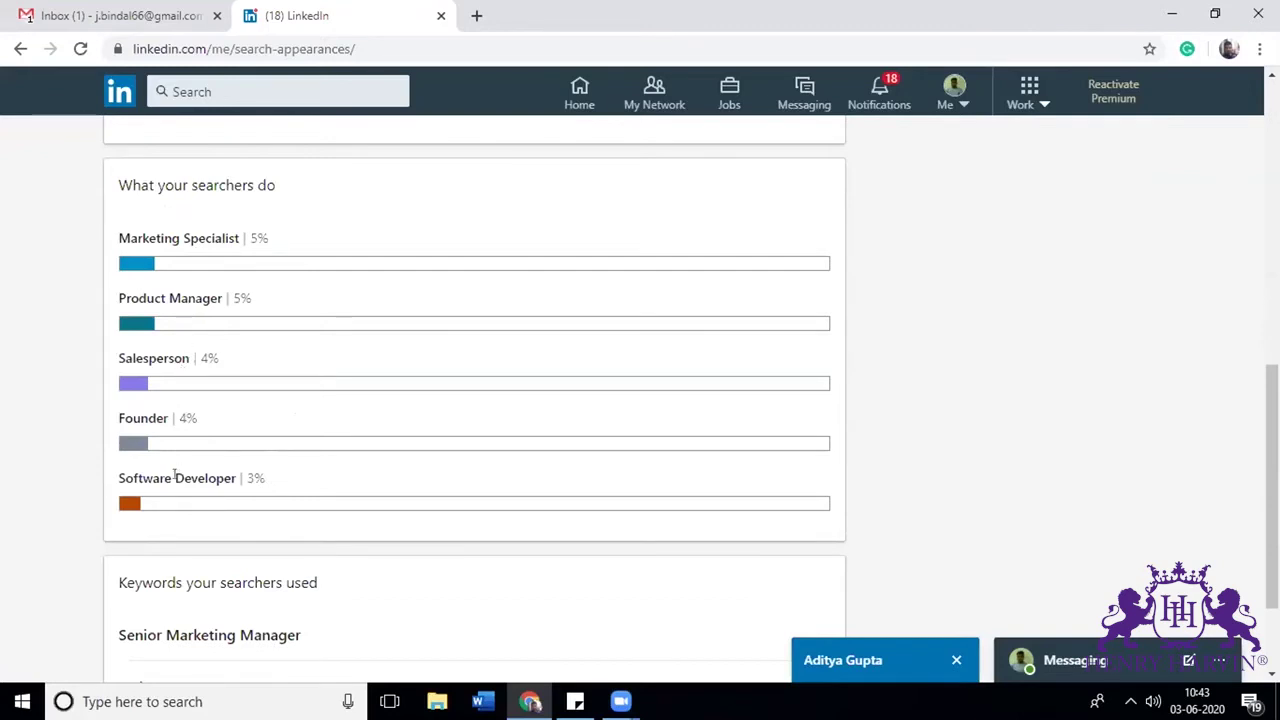
pyautogui.scroll(-2, 176, 480)
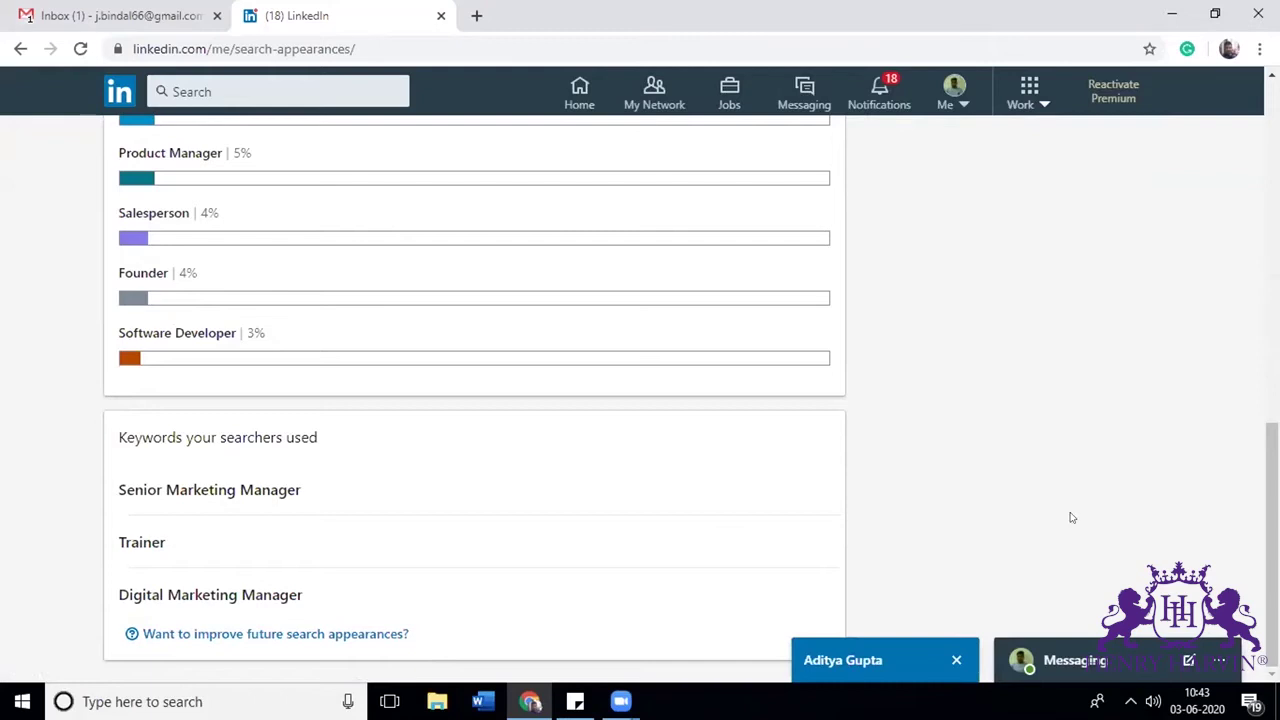
pyautogui.scroll(10, 1071, 517)
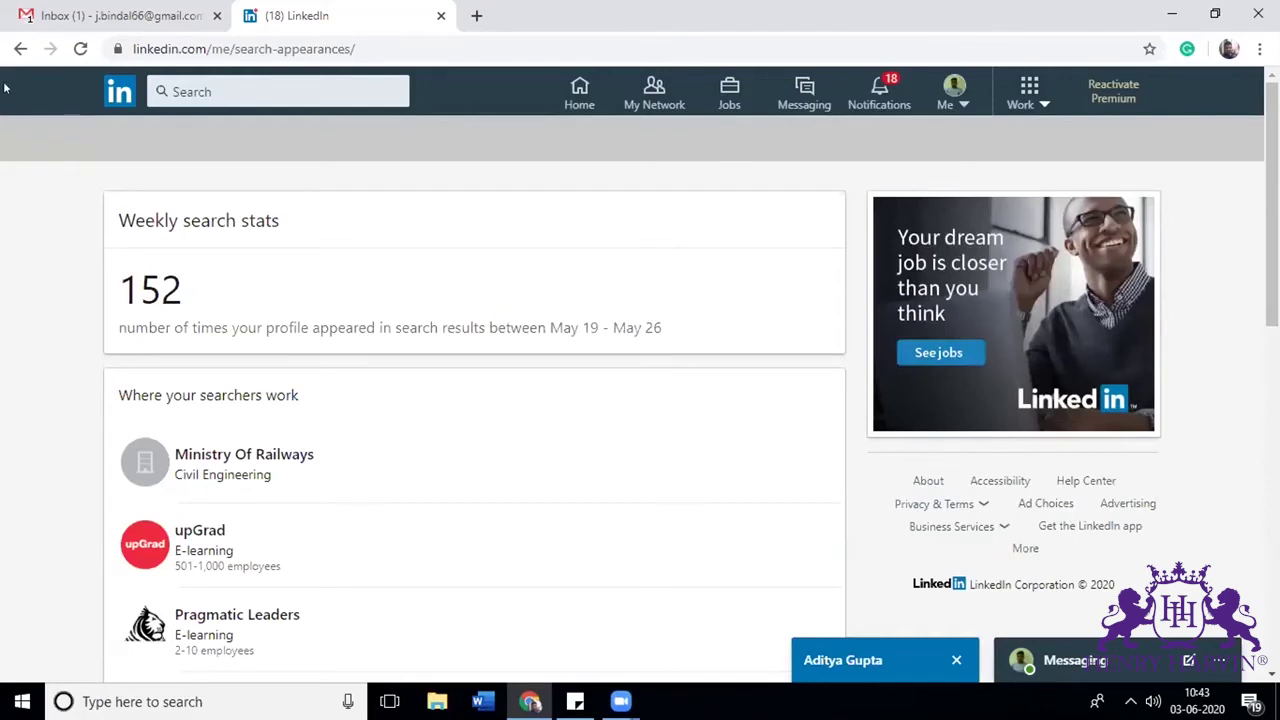
pyautogui.click(14, 50)
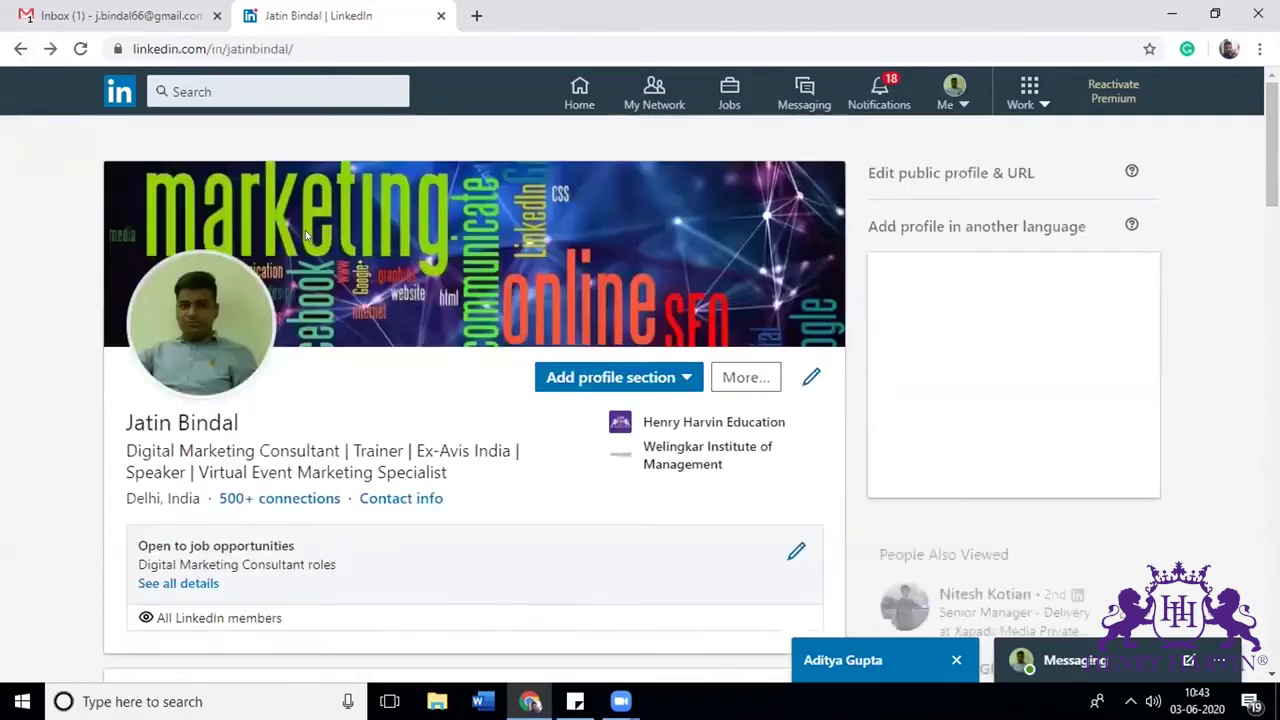
# Step: Search LinkedIn for 'digital marketing manager'
pyautogui.click(291, 88)
pyautogui.write('digit')
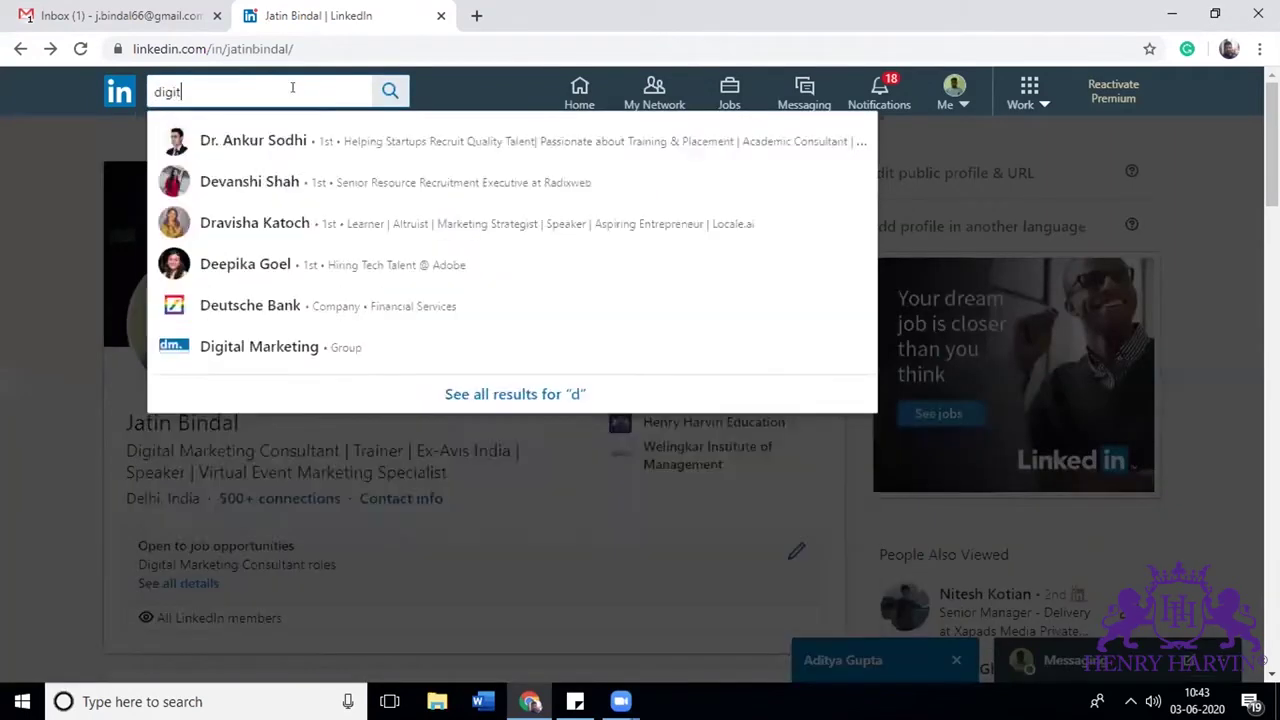
pyautogui.write('al m')
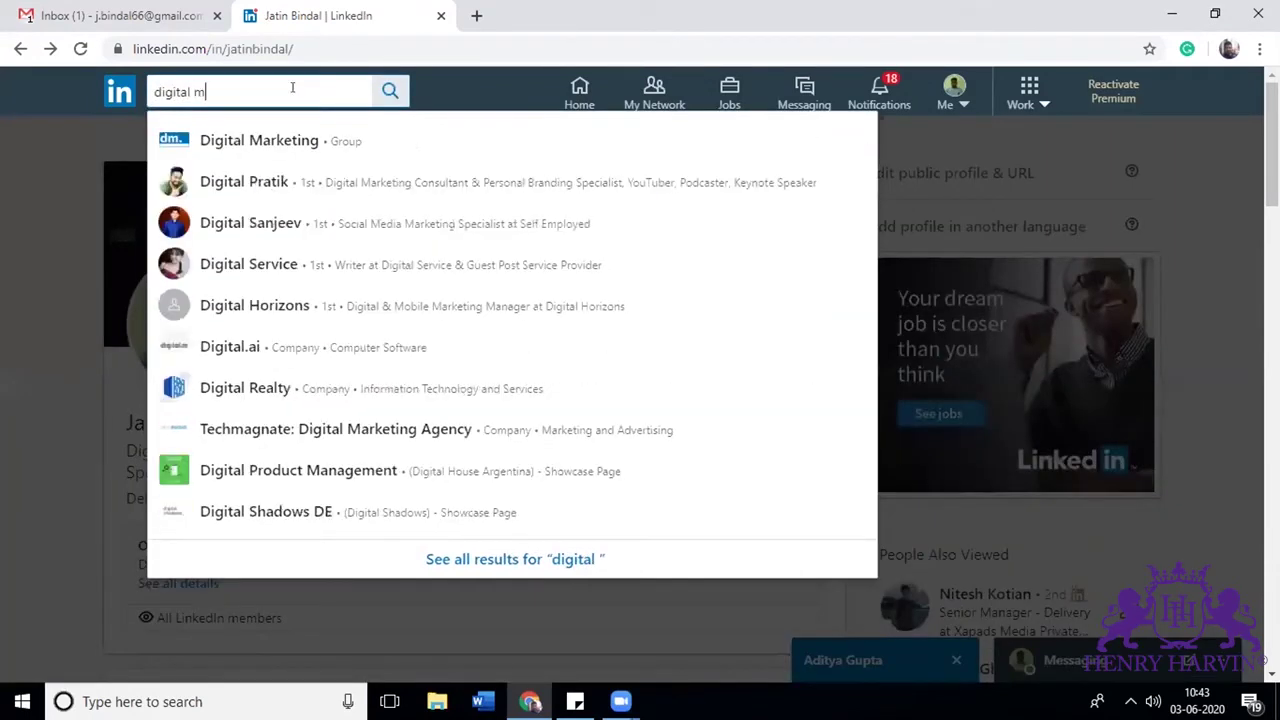
pyautogui.write('arketing ')
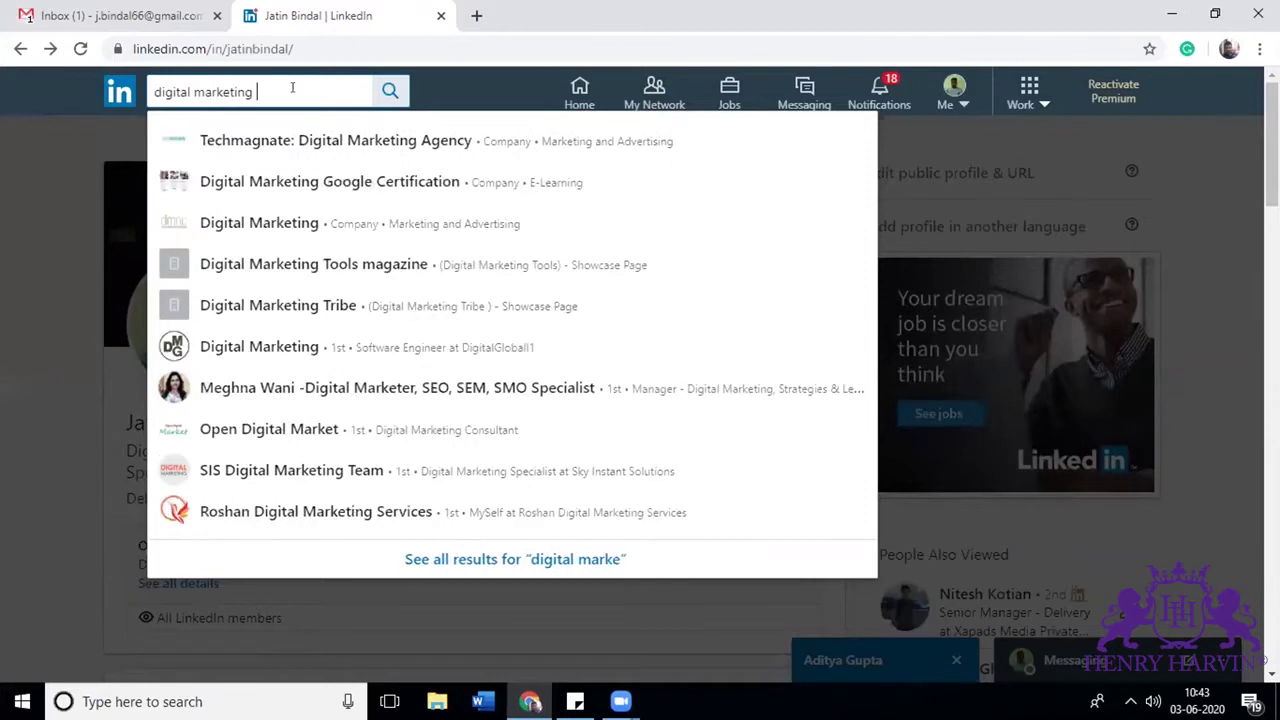
pyautogui.write('manager')
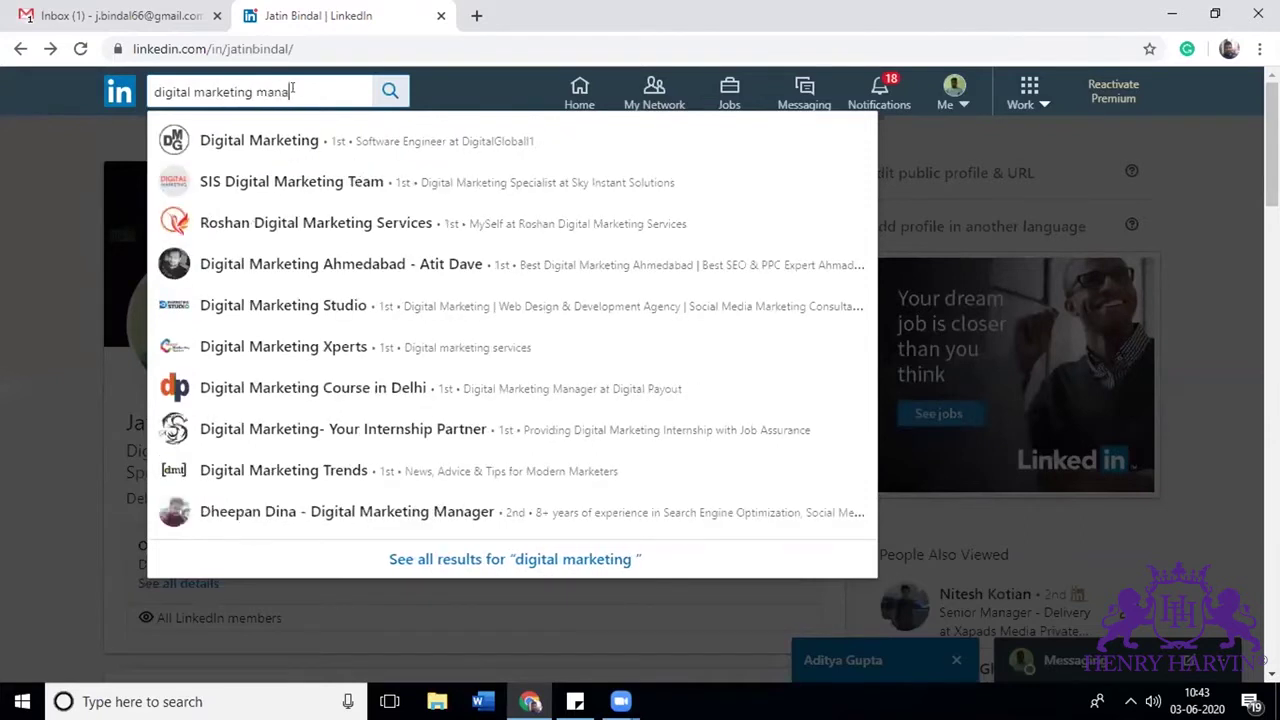
pyautogui.press('Return')
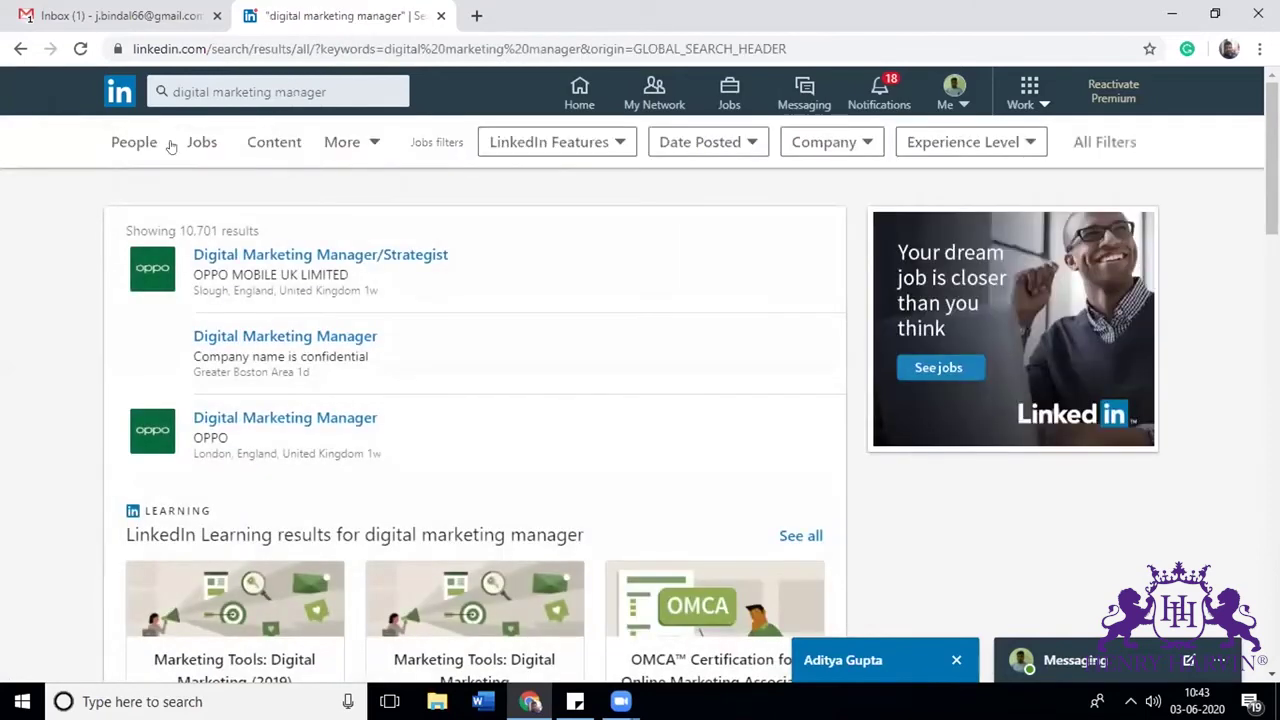
# Step: Switch the results to People, showing about 5,480,000 matching profiles
pyautogui.click(140, 145)
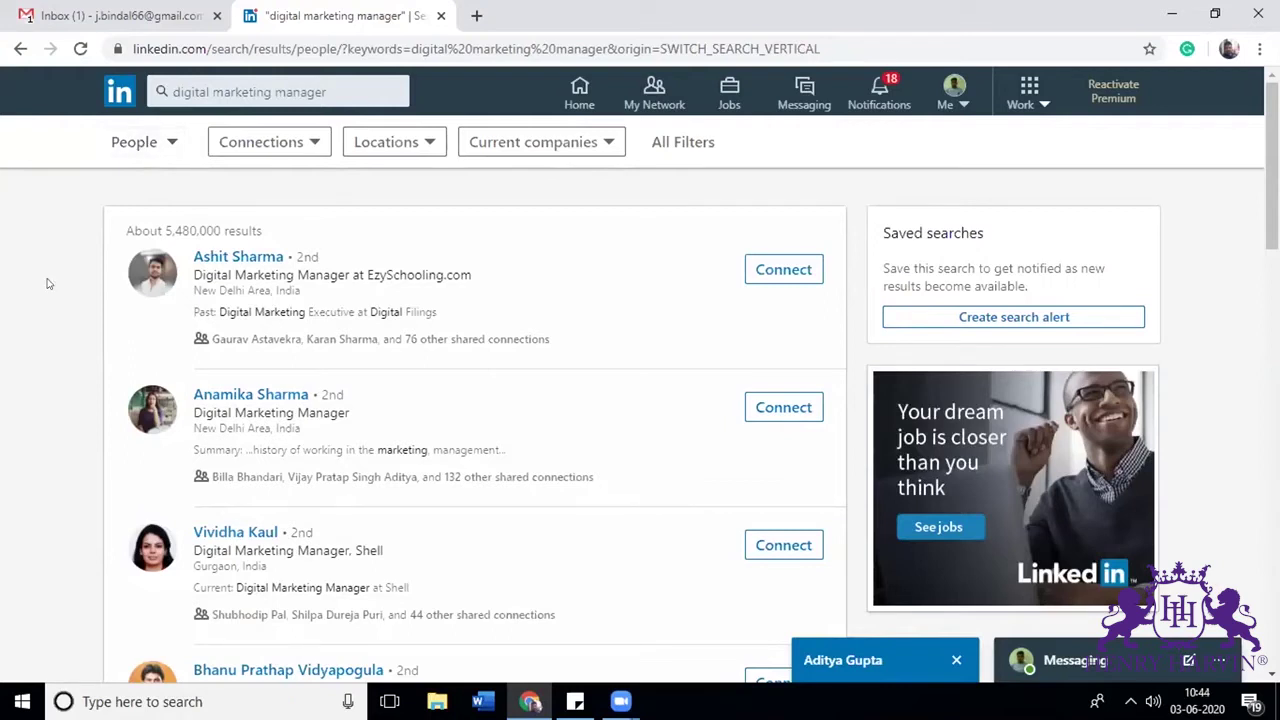
pyautogui.moveTo(221, 230); pyautogui.dragTo(166, 228)
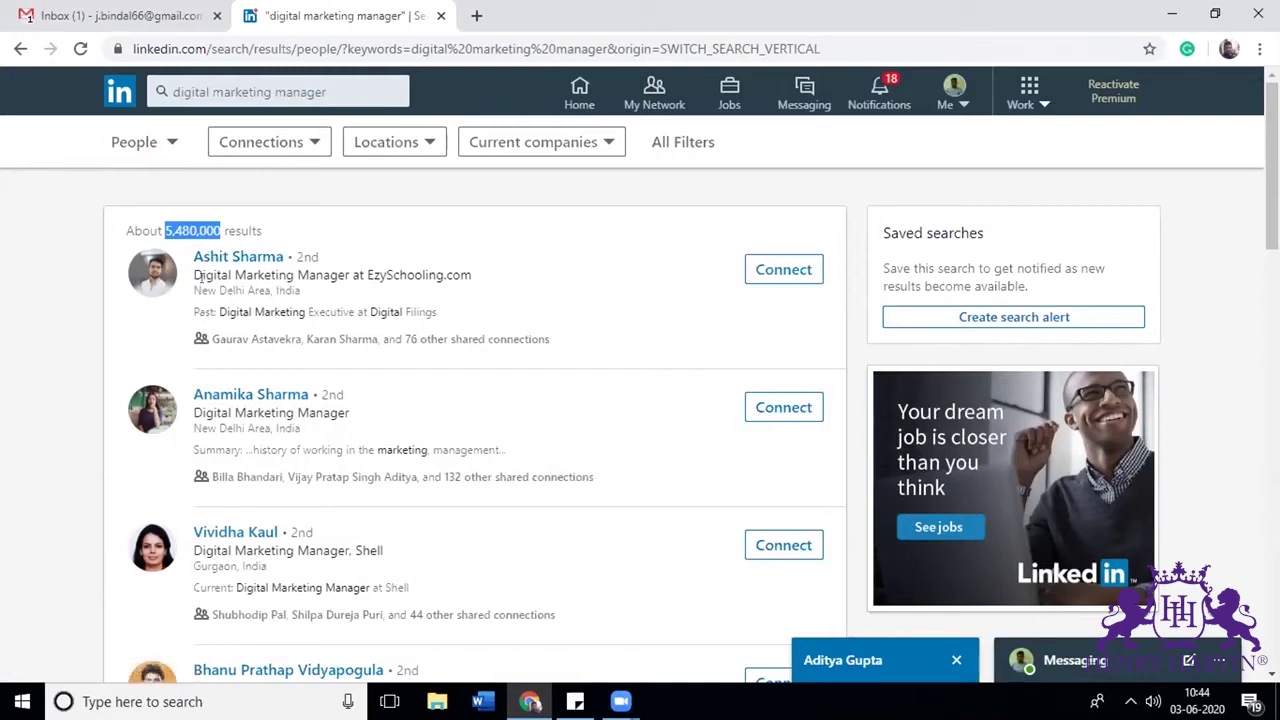
pyautogui.moveTo(194, 268); pyautogui.dragTo(343, 263)
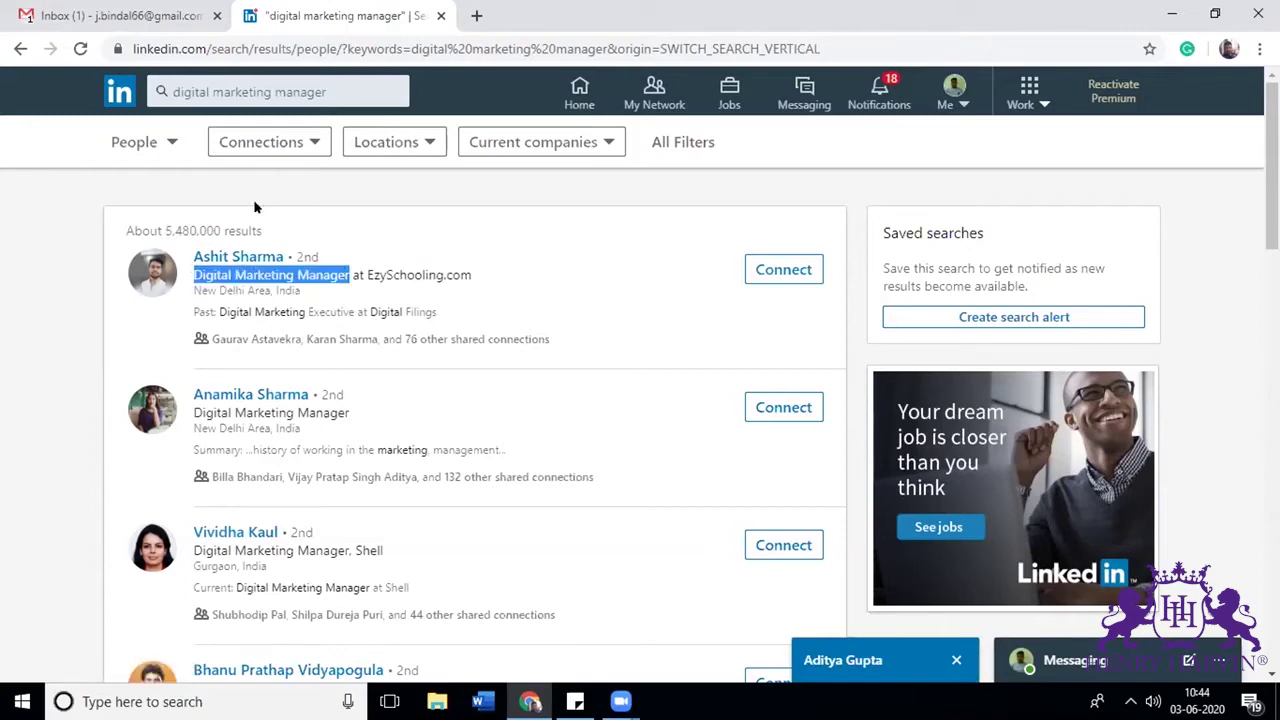
pyautogui.click(407, 117)
# Step: Apply the India location filter to the people results, leaving about 315,000 profiles
pyautogui.click(390, 145)
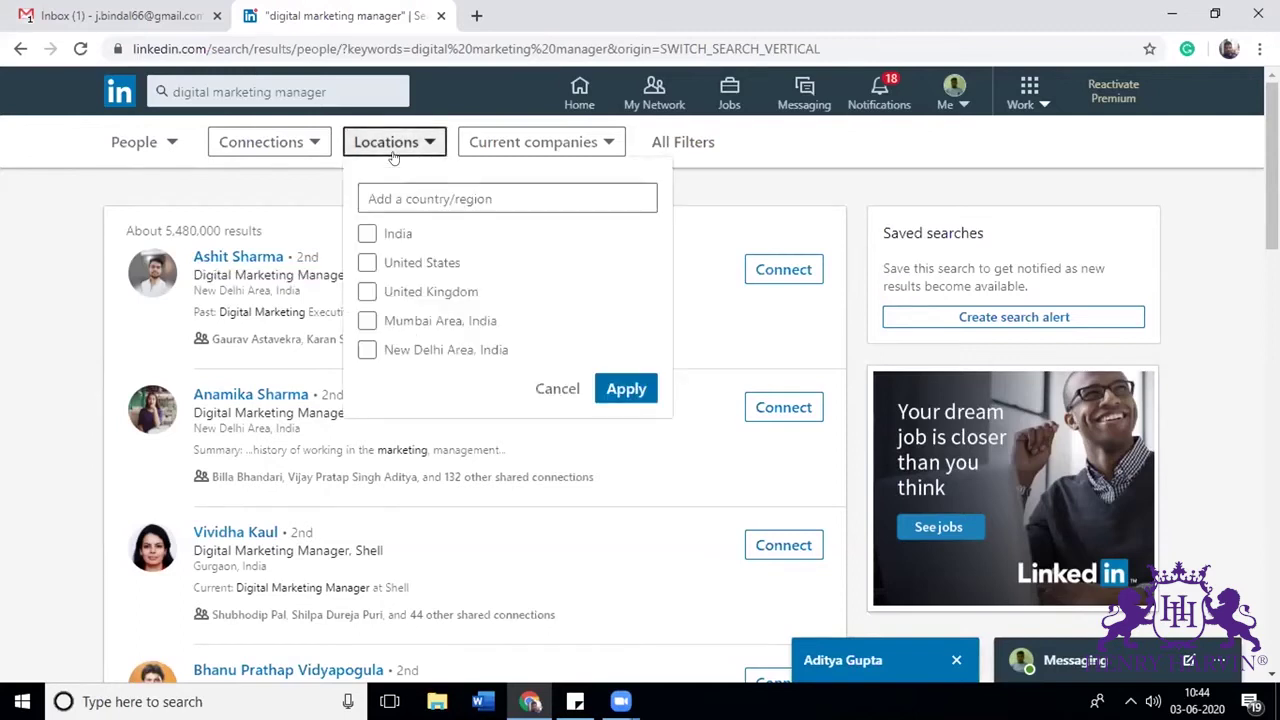
pyautogui.click(367, 233)
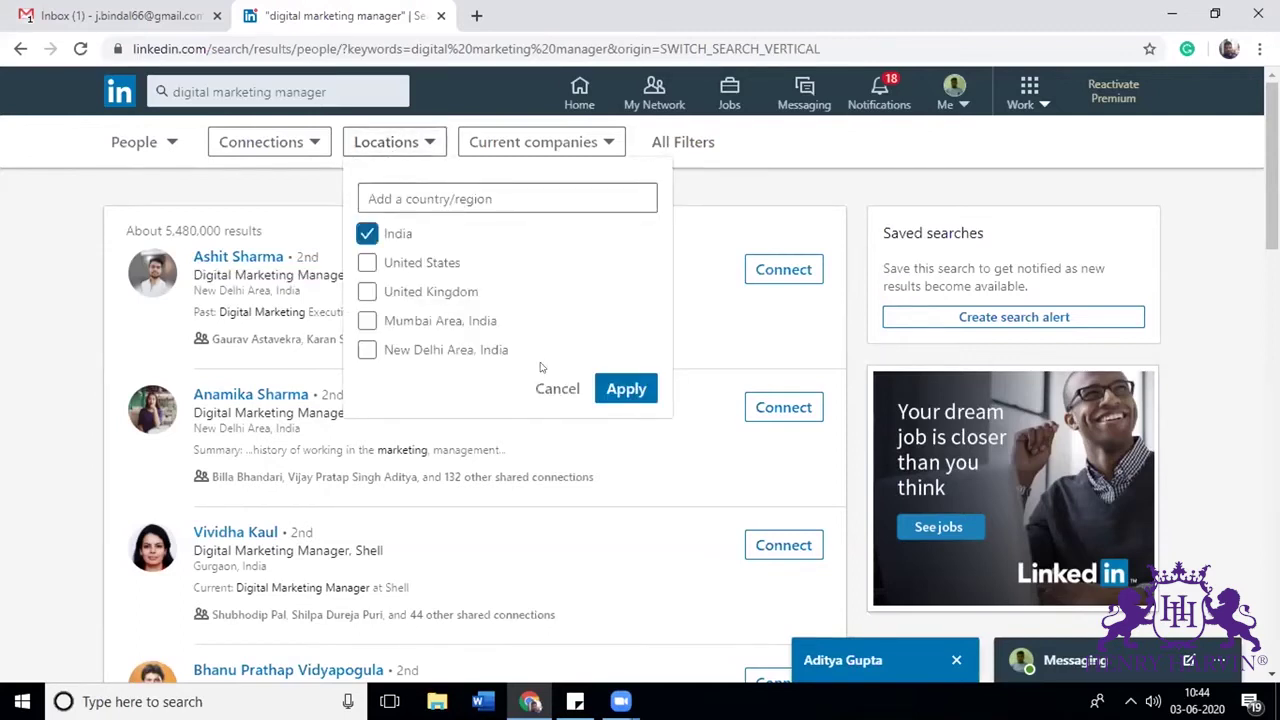
pyautogui.click(626, 389)
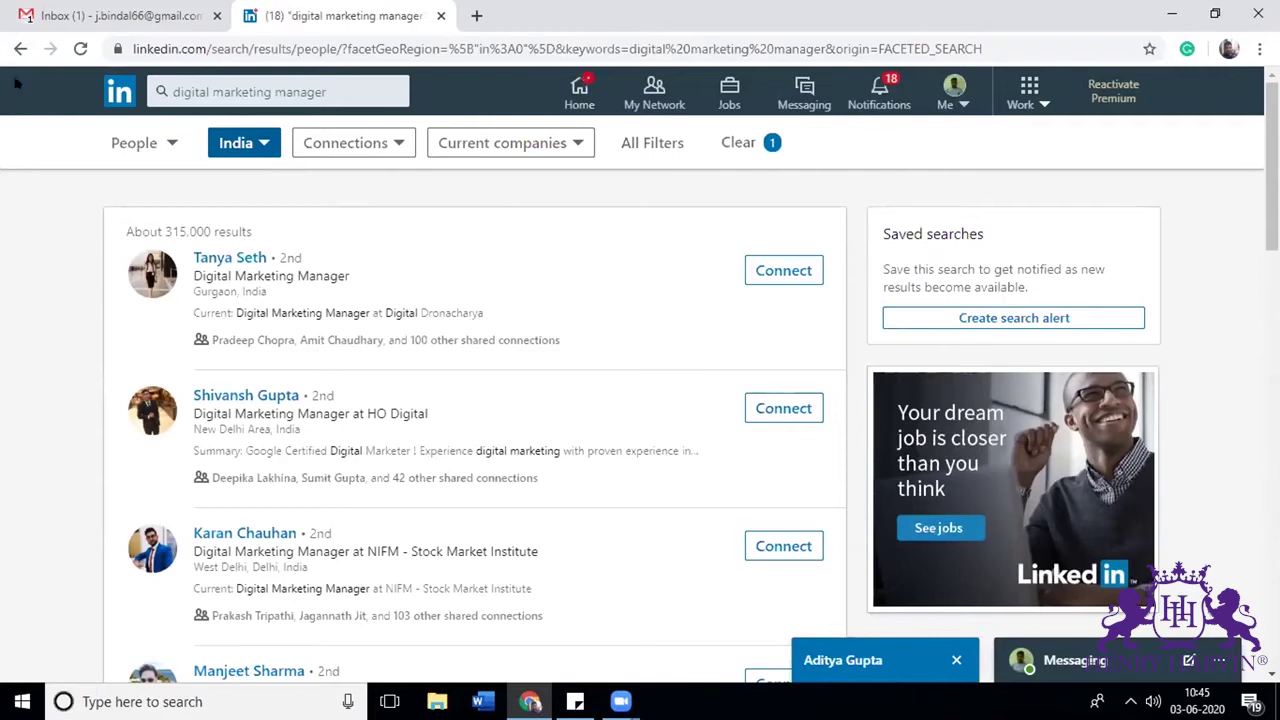
# Step: Open the first three people results in separate tabs and view the first profile
pyautogui.rightClick(228, 259)
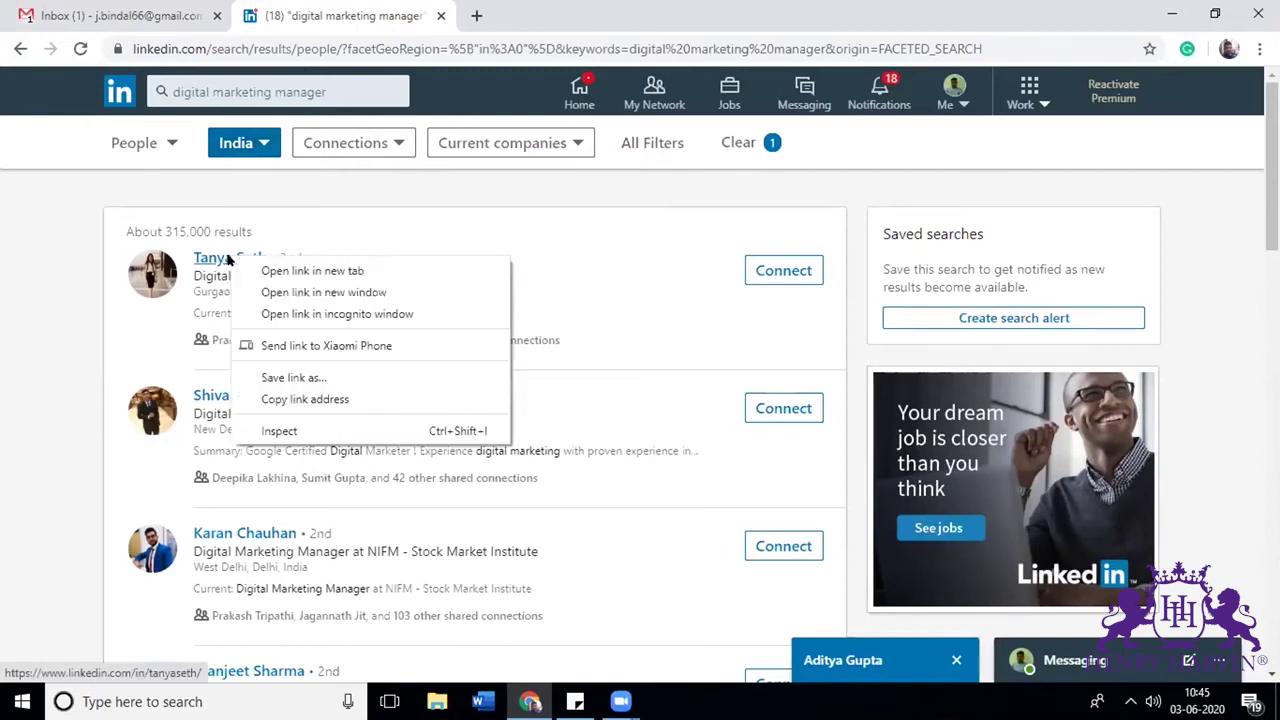
pyautogui.click(262, 270)
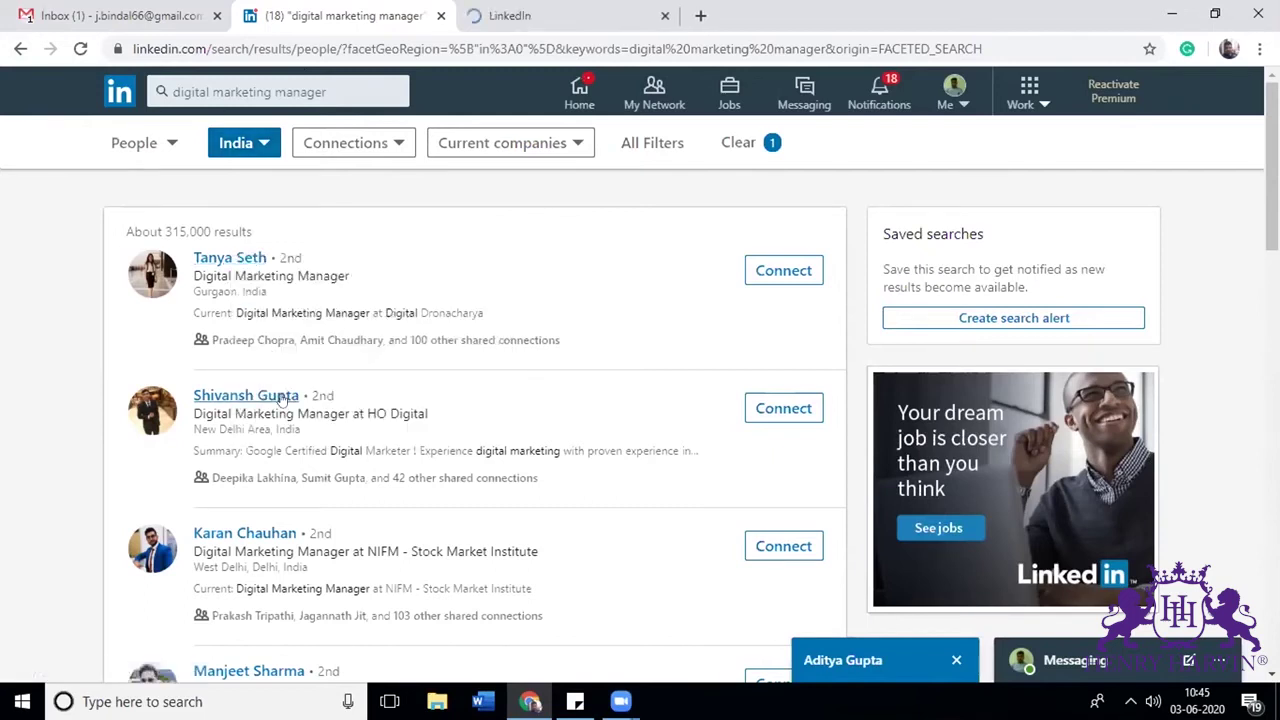
pyautogui.rightClick(283, 398)
pyautogui.click(298, 413)
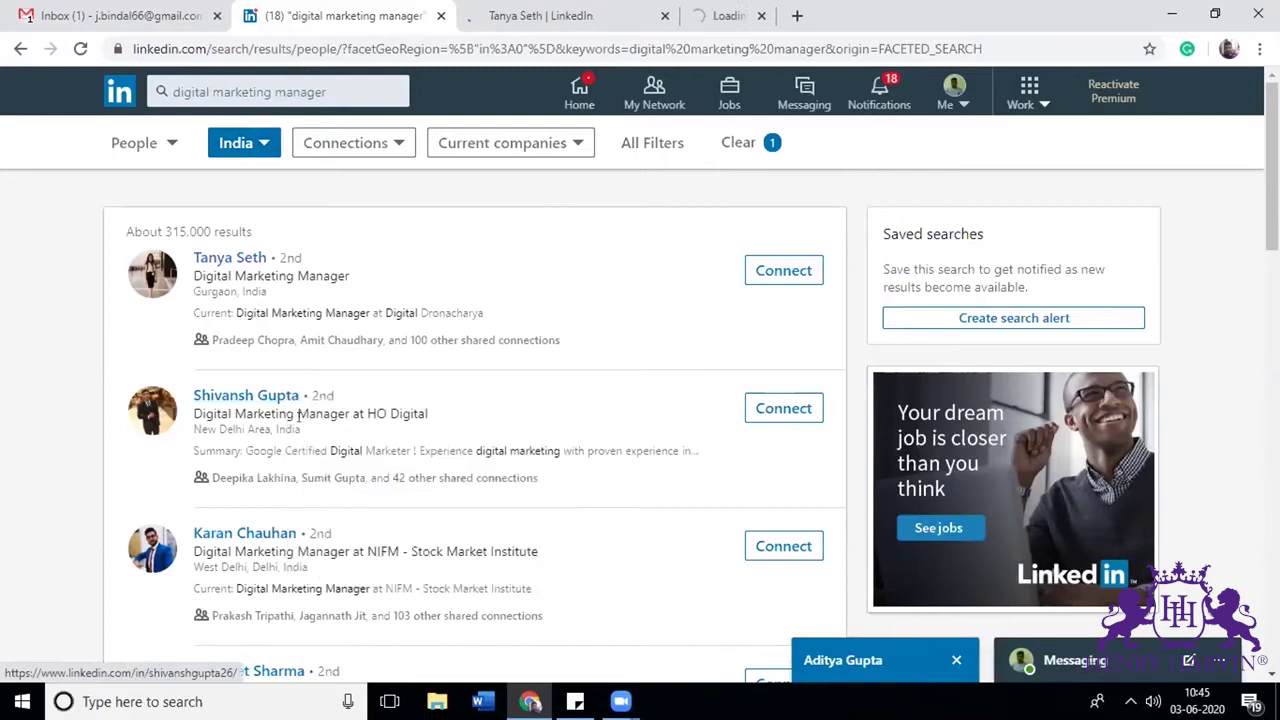
pyautogui.rightClick(272, 532)
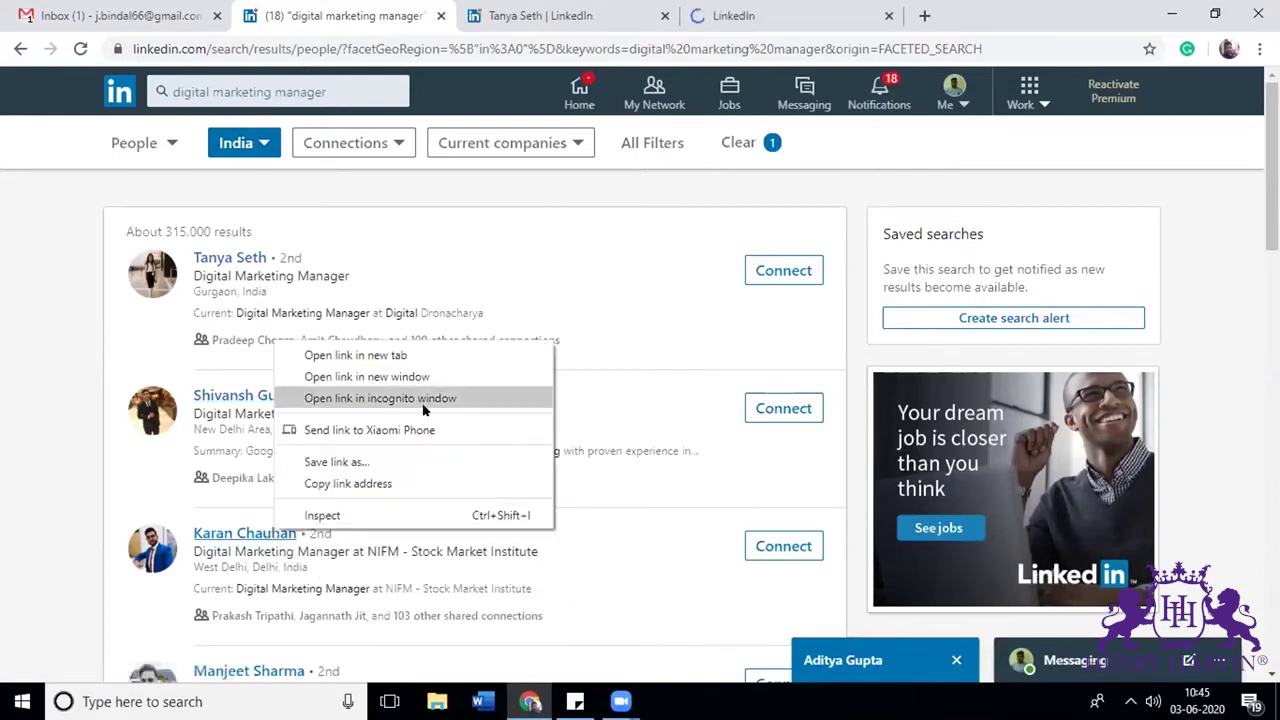
pyautogui.click(394, 355)
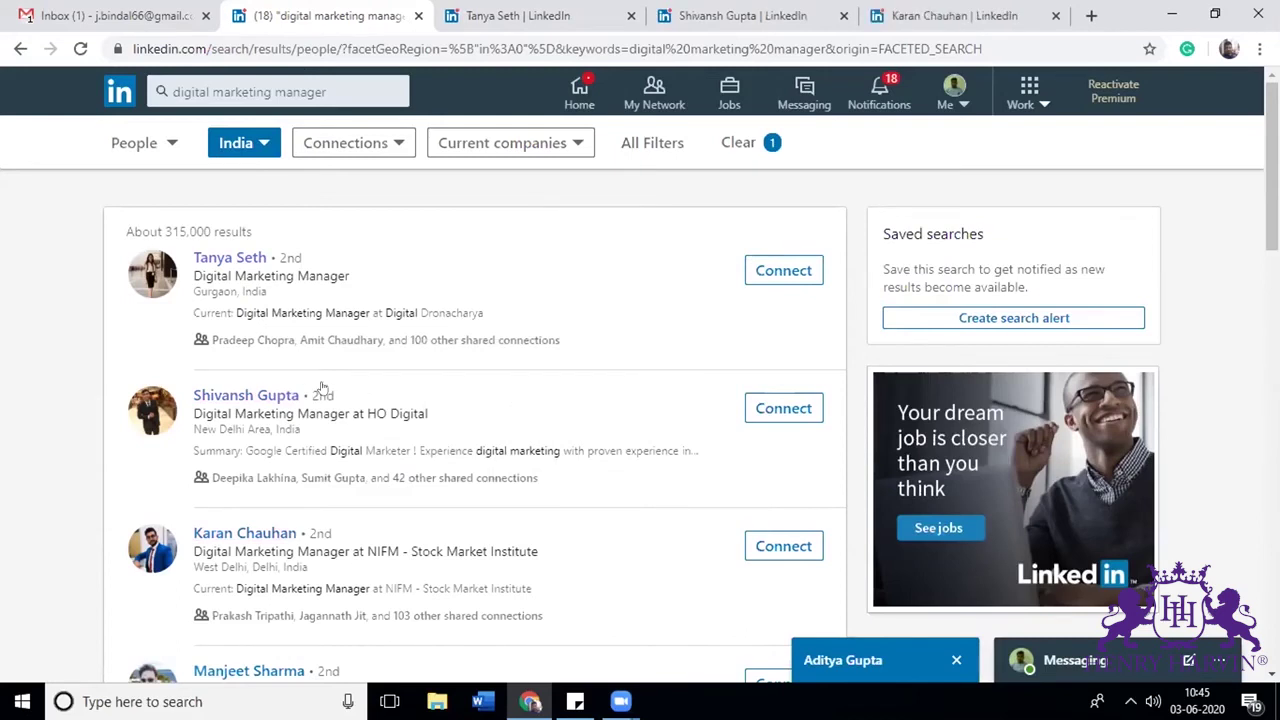
pyautogui.click(585, 6)
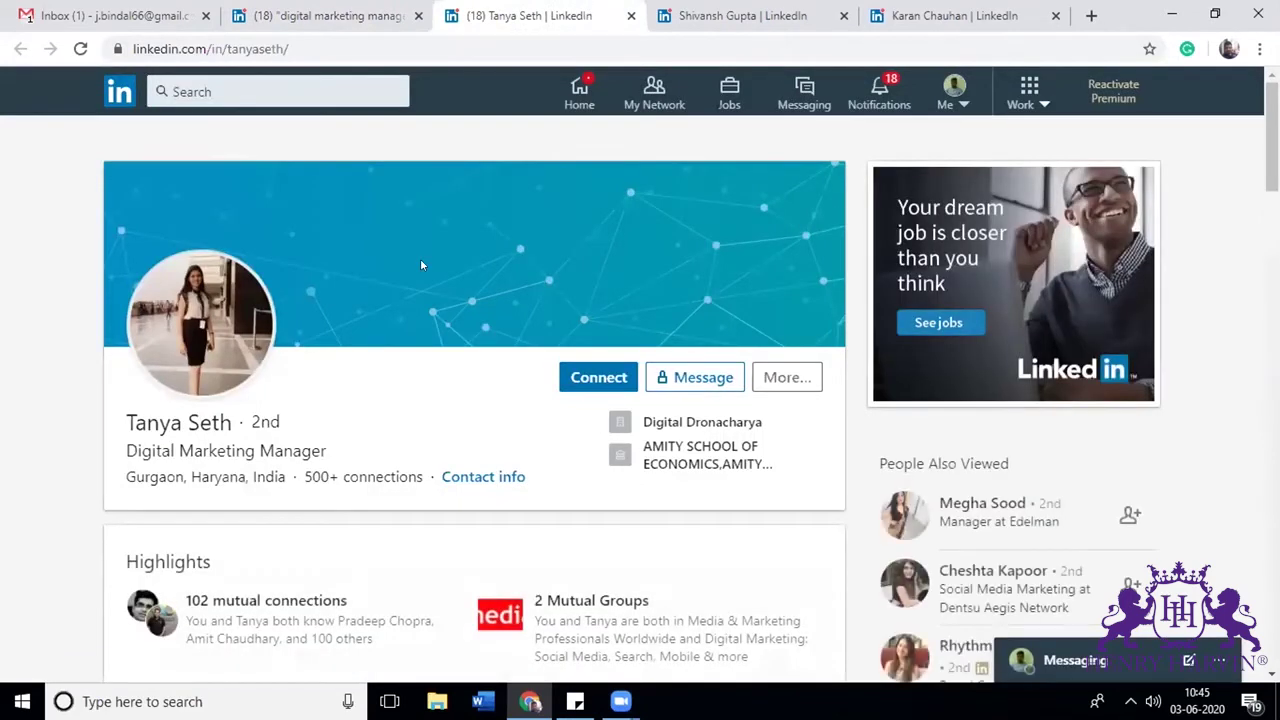
pyautogui.scroll(-3, 421, 265)
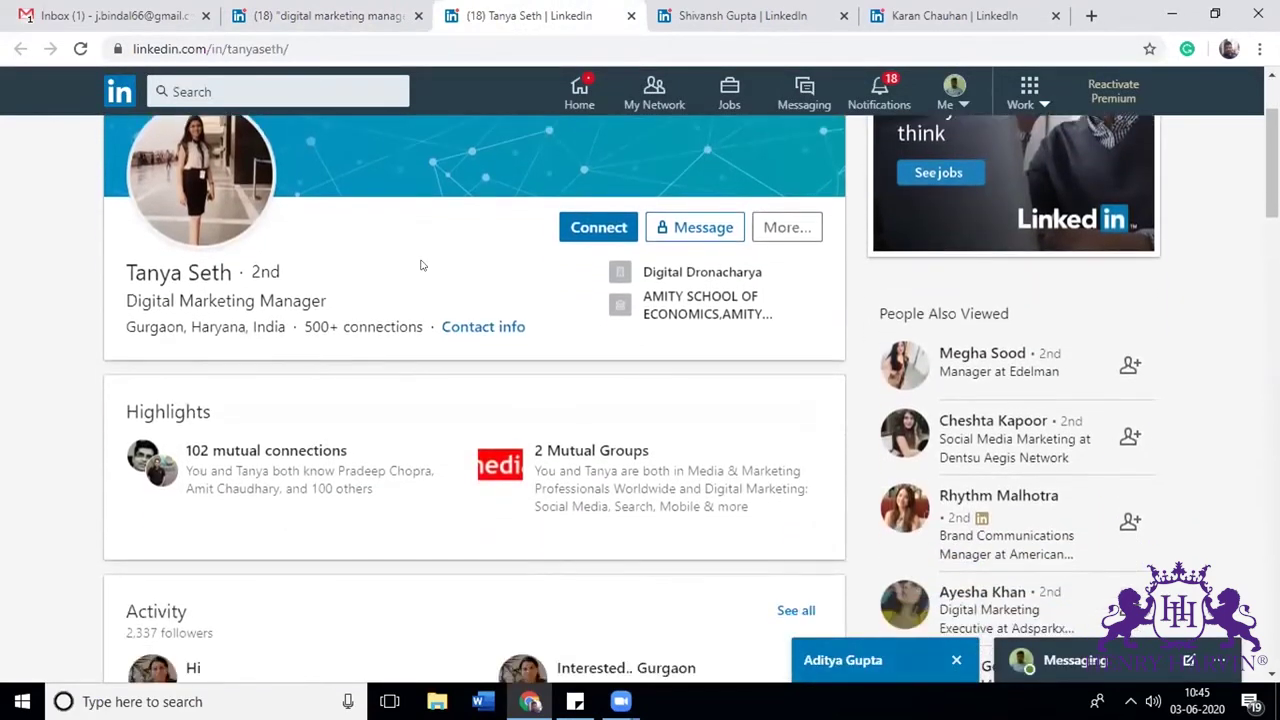
pyautogui.click(180, 298)
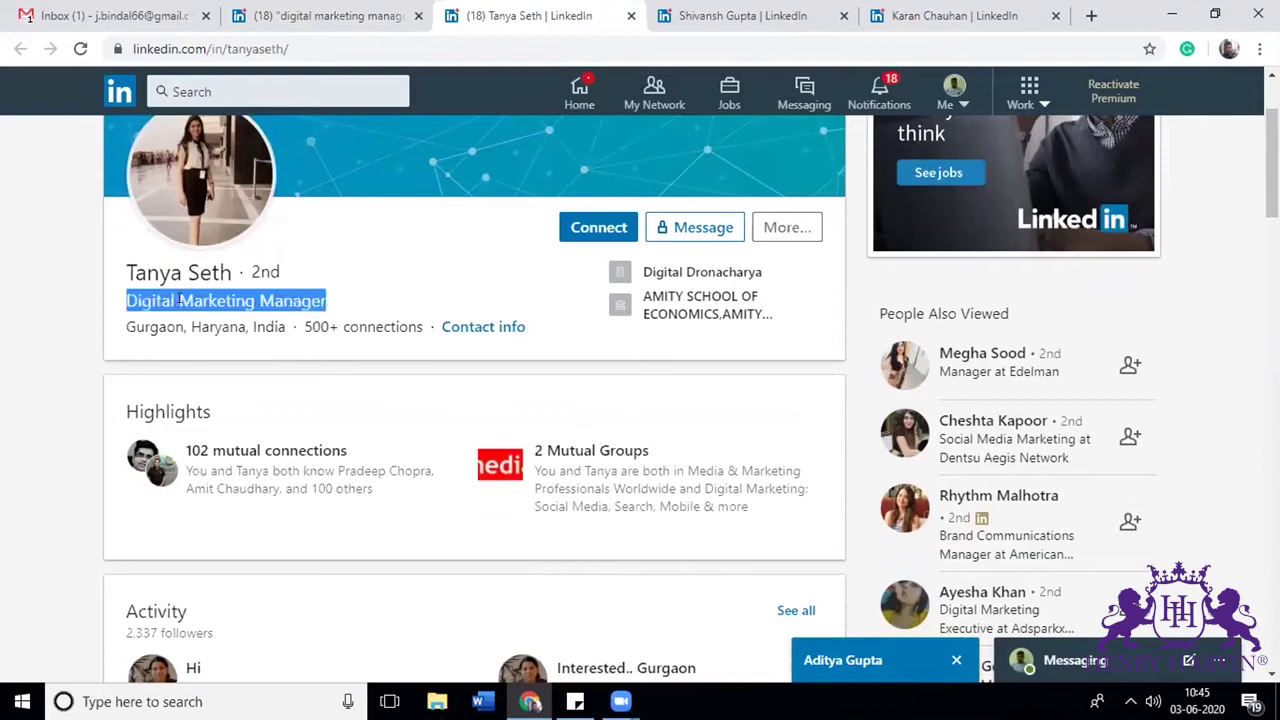
pyautogui.scroll(-5, 182, 303)
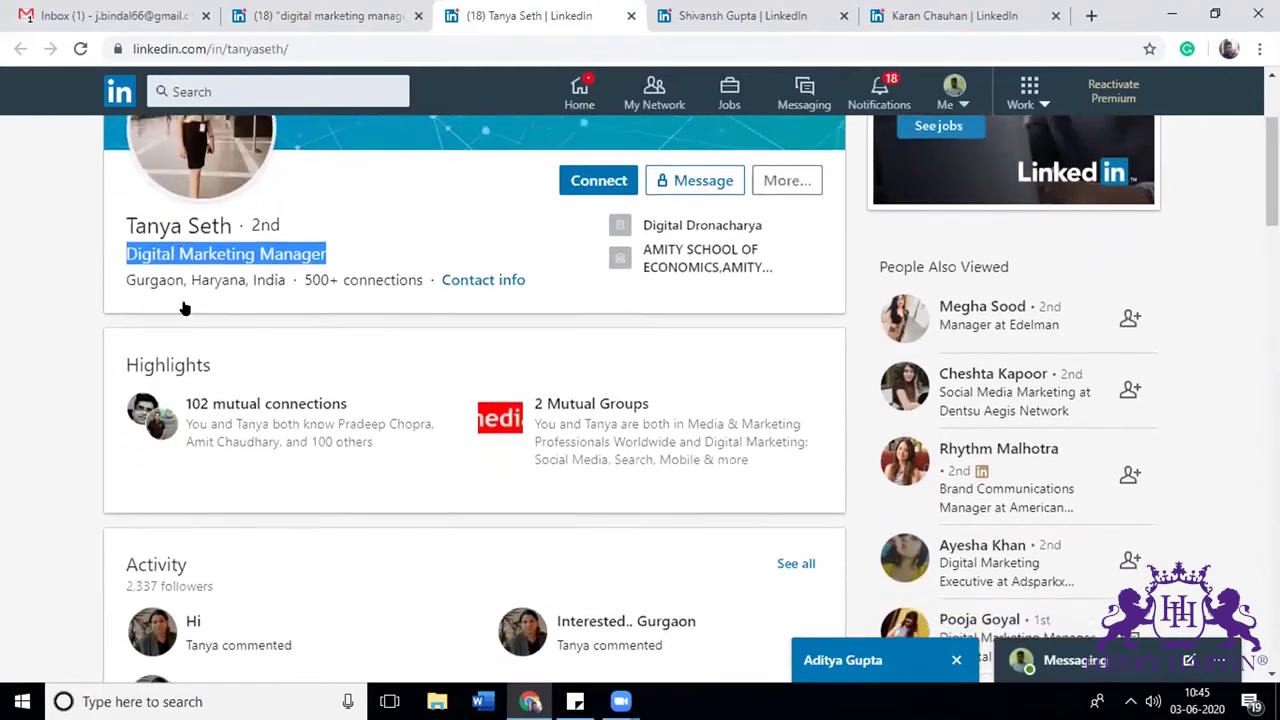
pyautogui.scroll(-2, 183, 307)
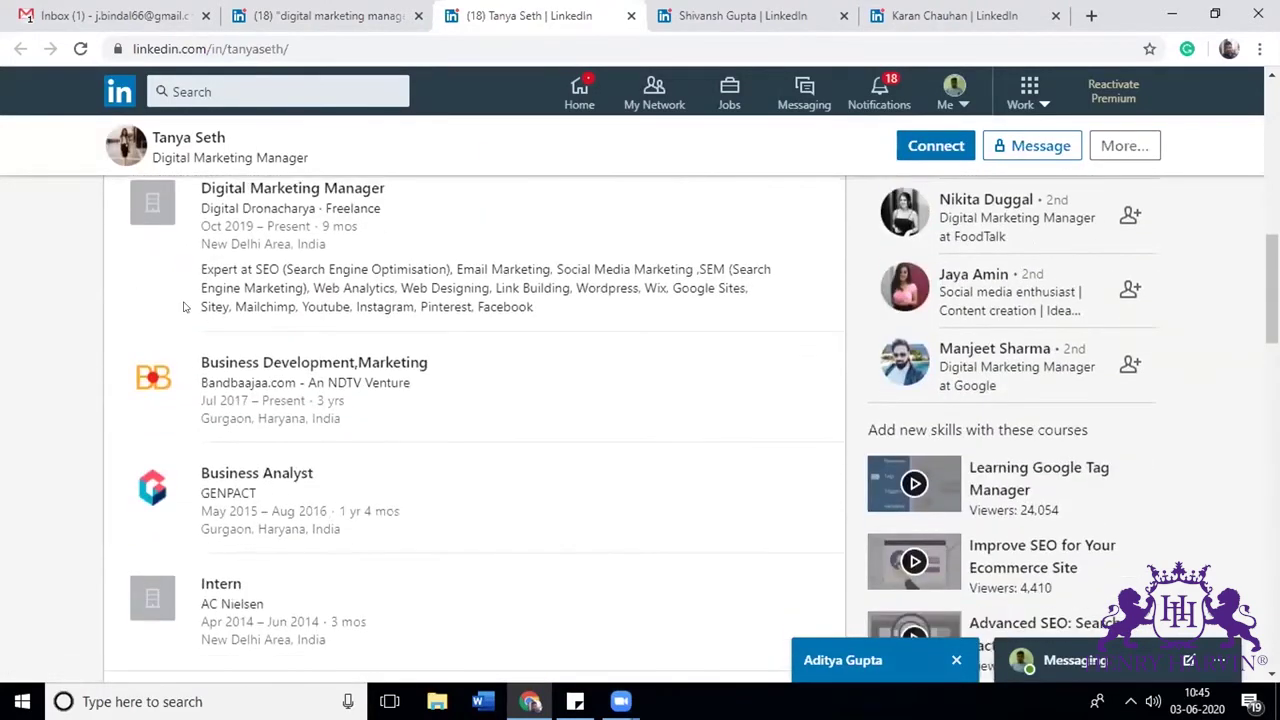
pyautogui.scroll(1, 183, 307)
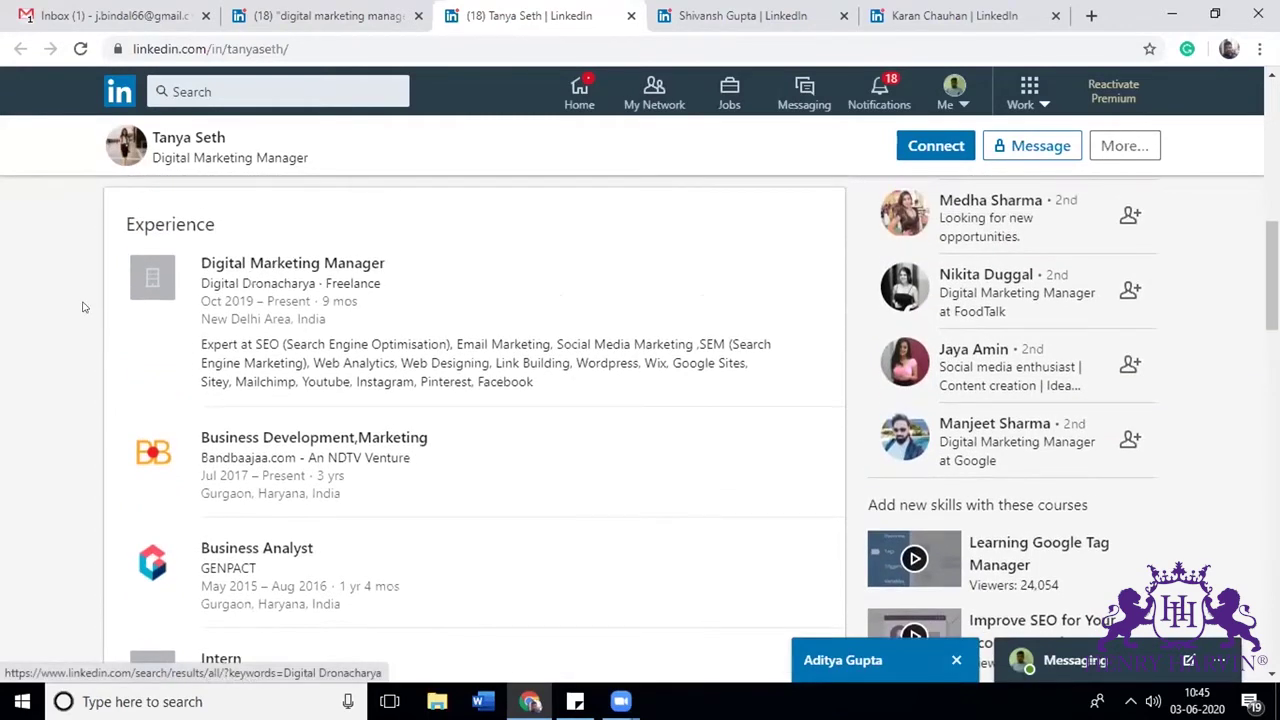
pyautogui.scroll(-1, 303, 423)
pyautogui.scroll(5, 305, 427)
pyautogui.scroll(3, 305, 427)
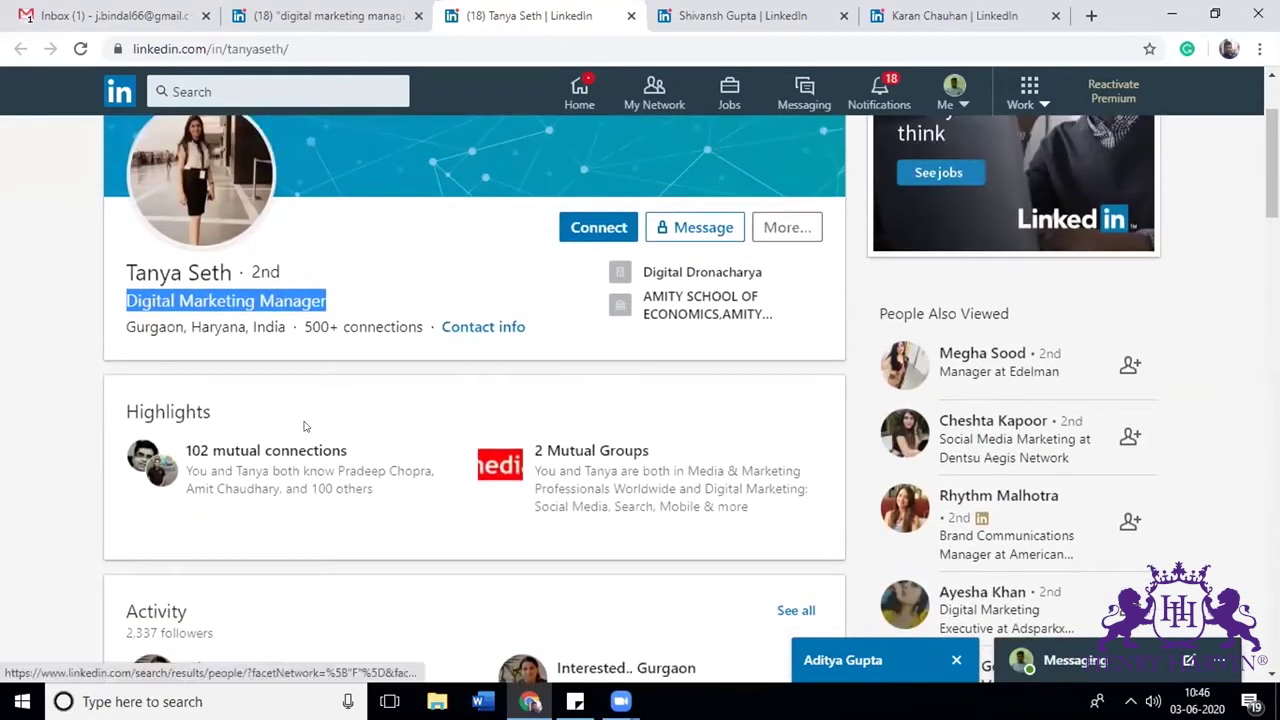
pyautogui.scroll(-6, 305, 427)
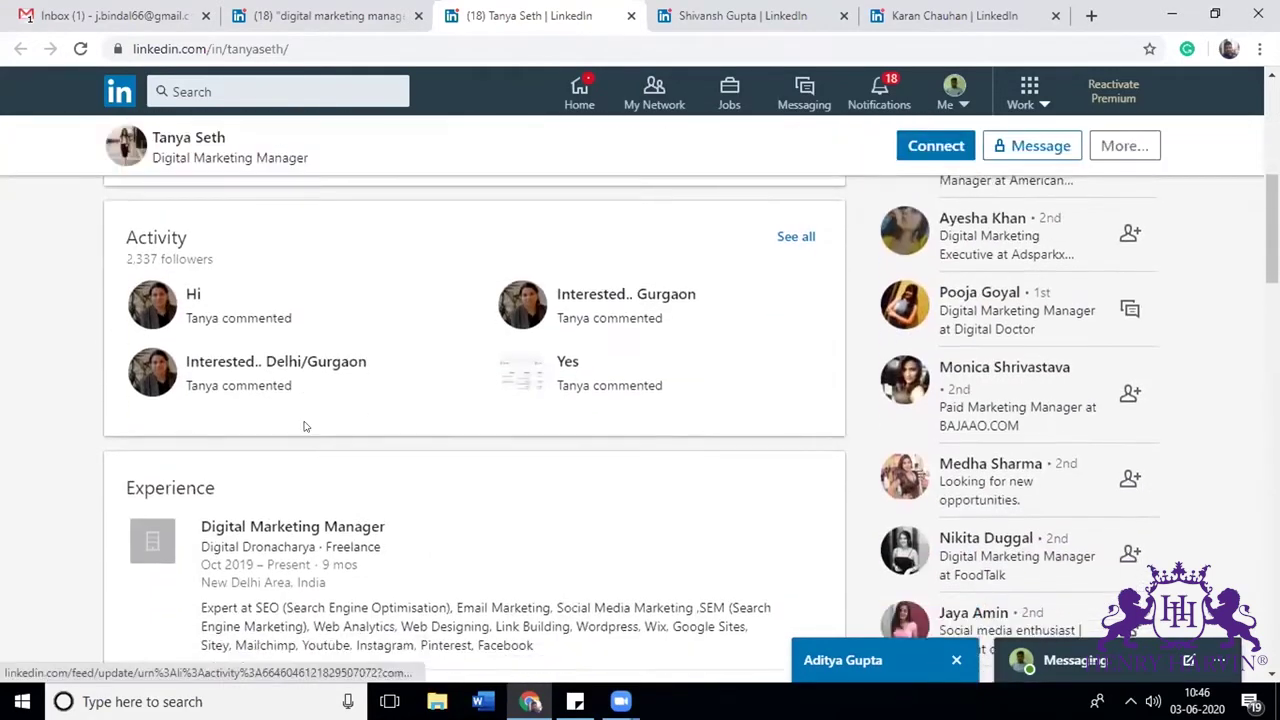
pyautogui.scroll(-1, 305, 418)
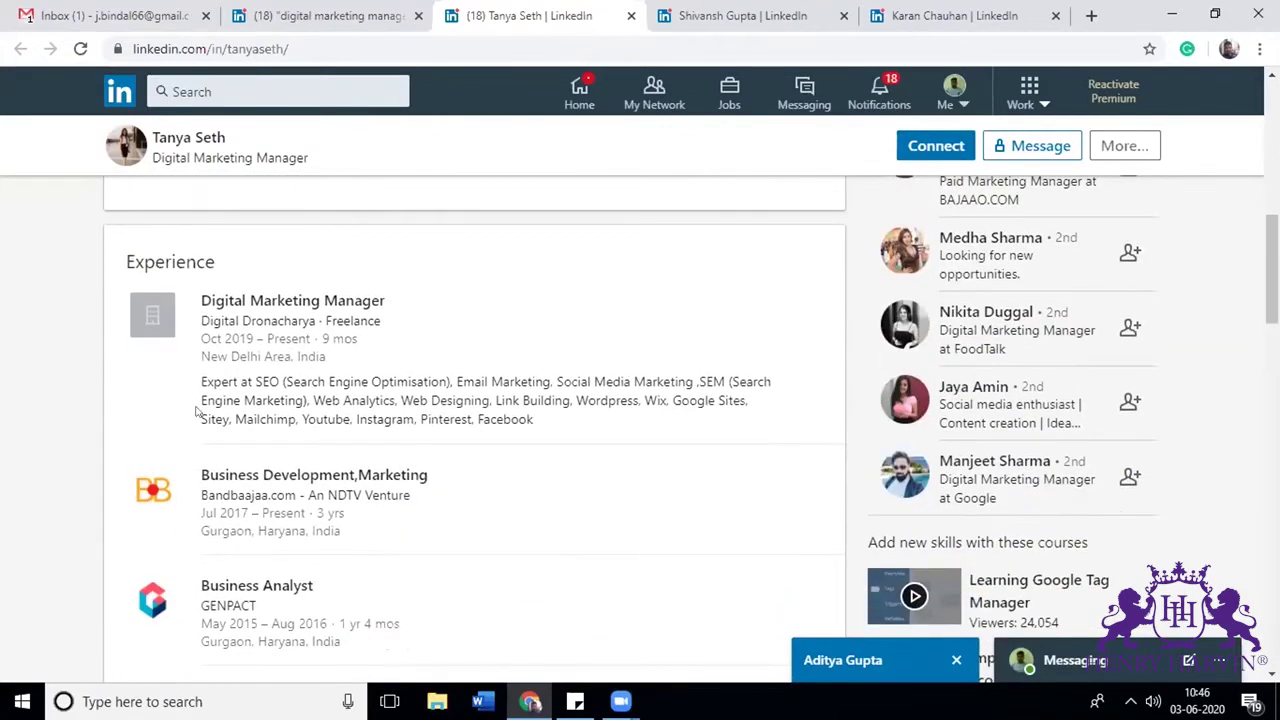
pyautogui.moveTo(201, 376); pyautogui.dragTo(557, 427)
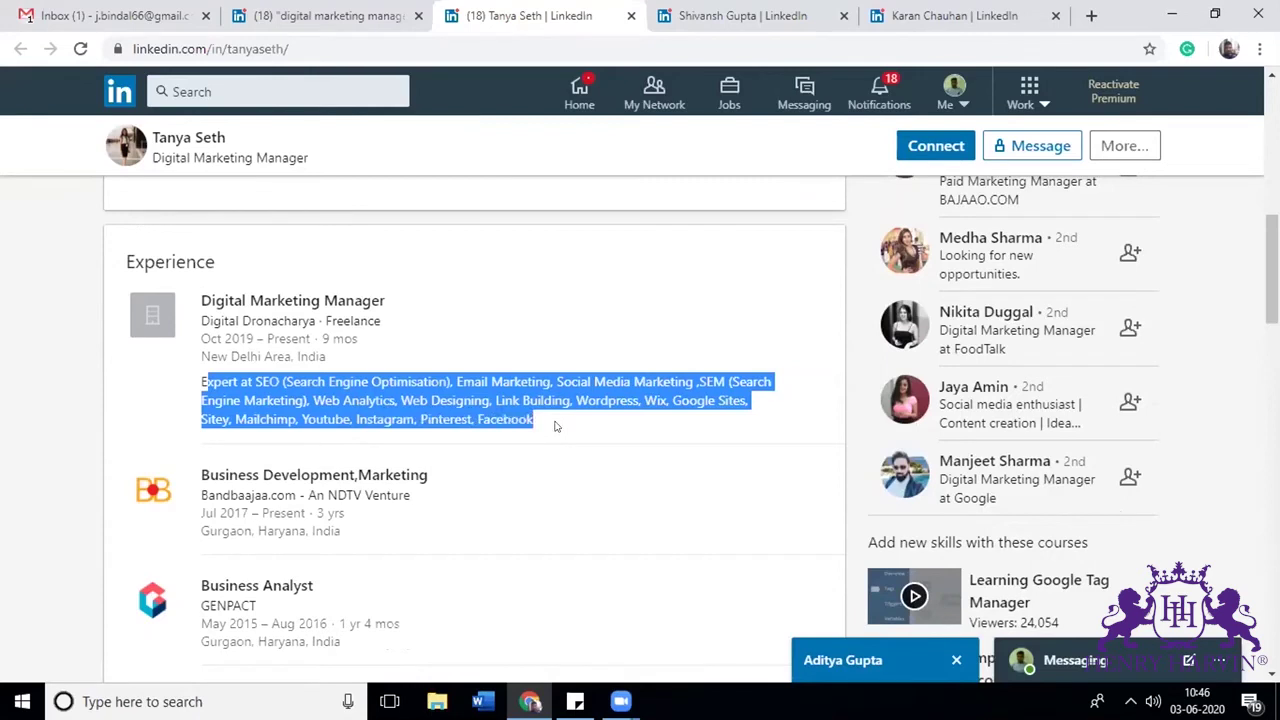
pyautogui.scroll(-3, 555, 427)
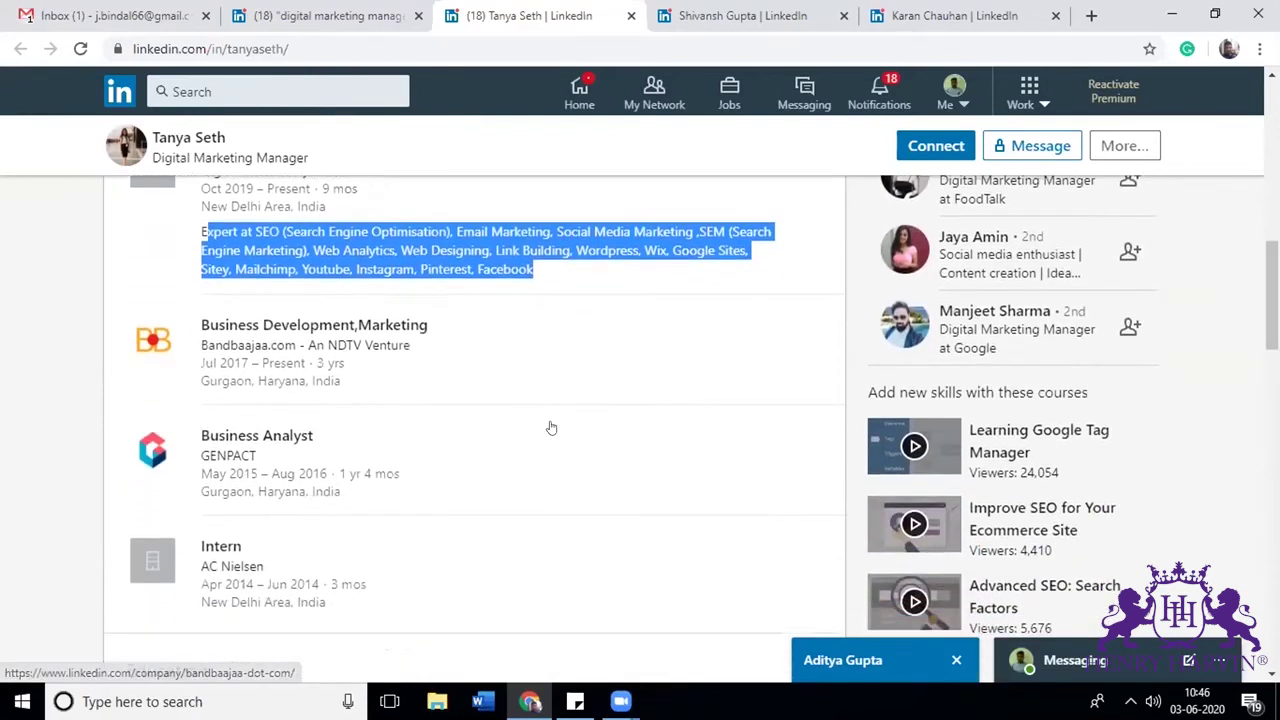
pyautogui.scroll(-5, 550, 428)
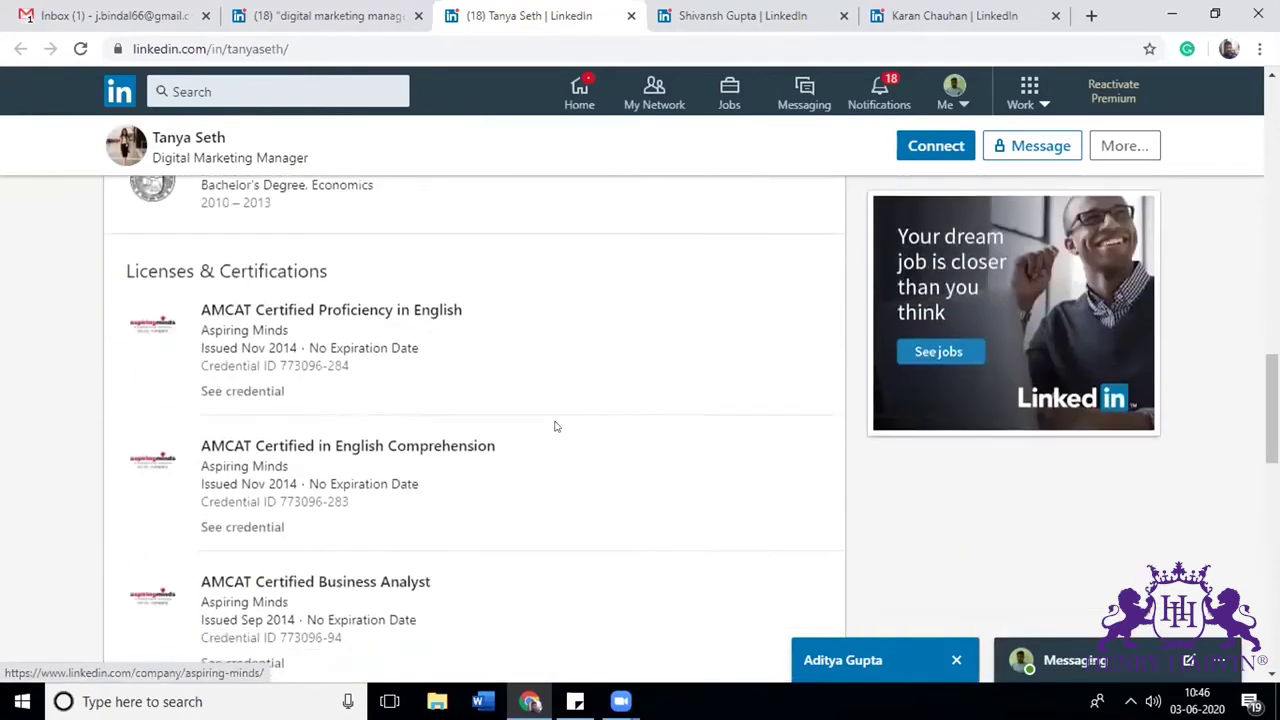
pyautogui.scroll(-5, 550, 428)
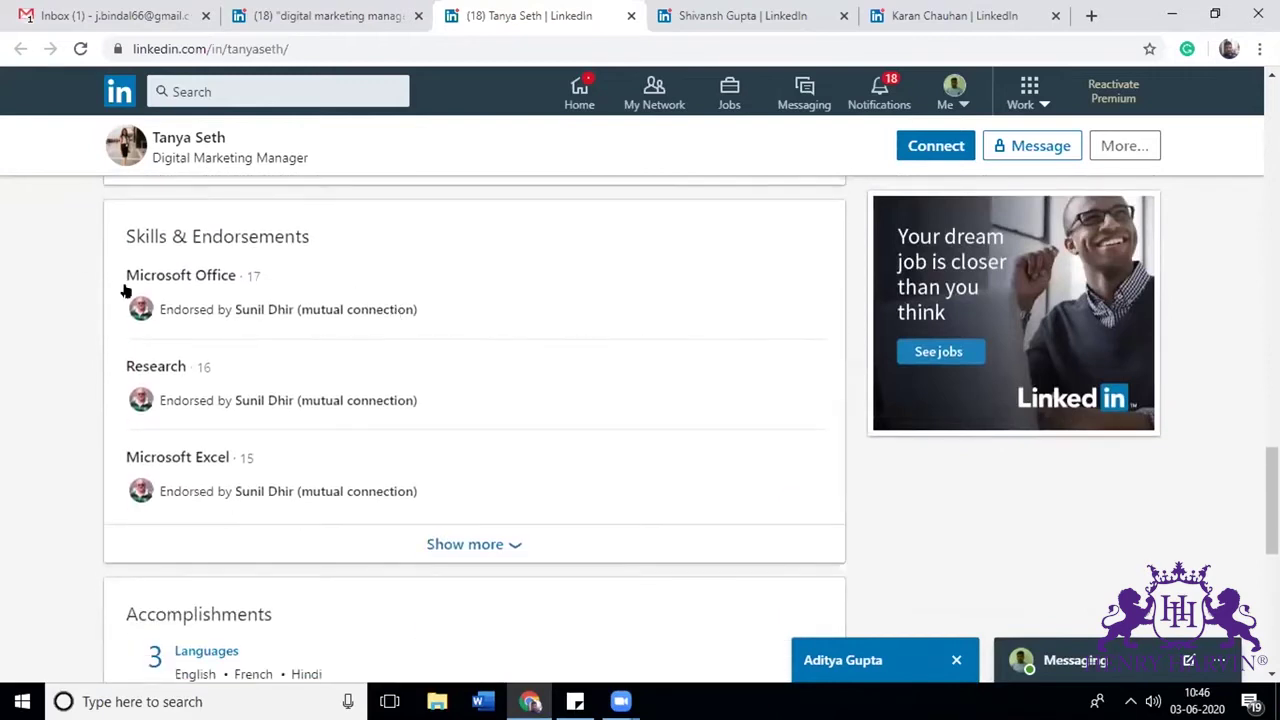
pyautogui.scroll(-5, 250, 443)
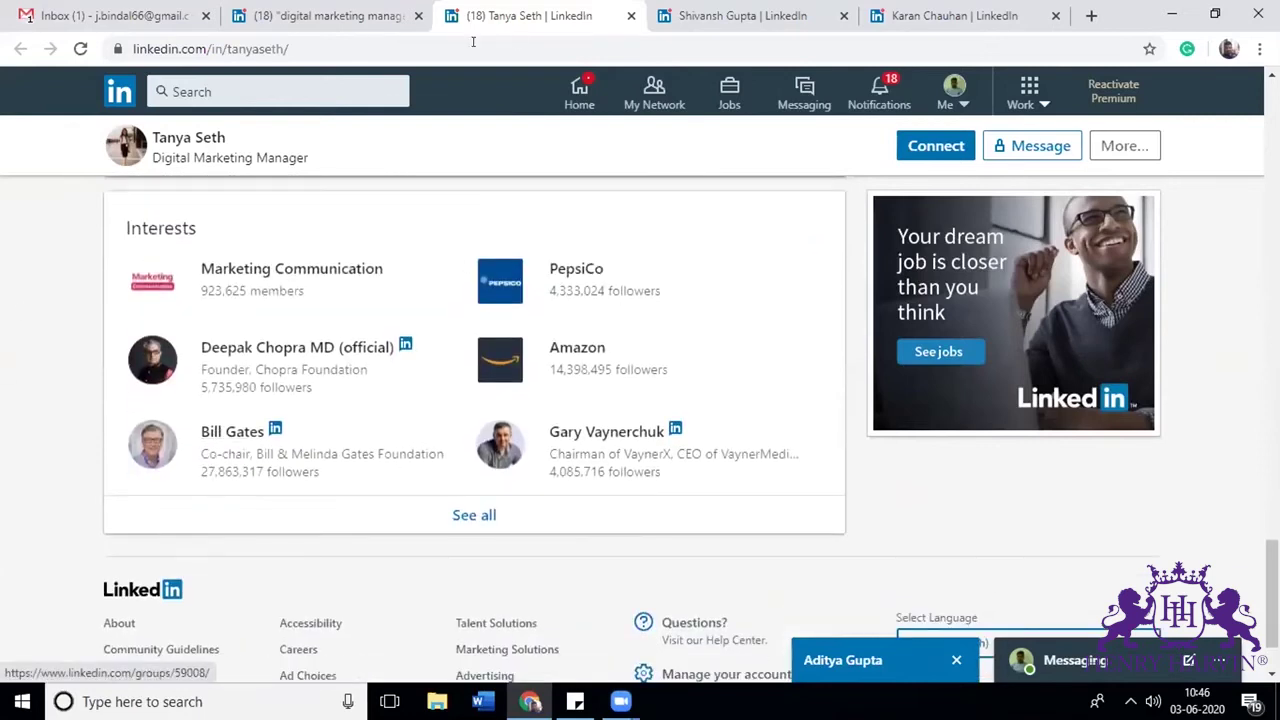
# Step: View the HO Digital manager's profile, expand its About text, and read down to Skills & Endorsements
pyautogui.click(745, 15)
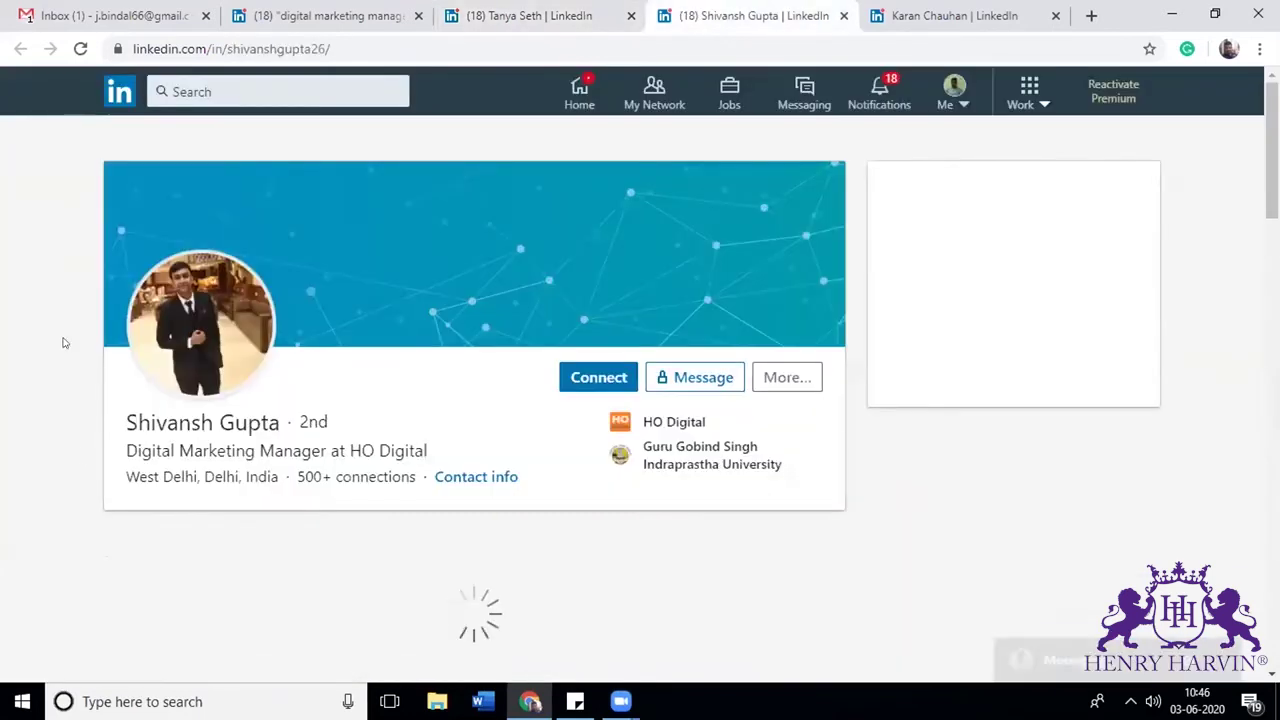
pyautogui.scroll(-1, 80, 455)
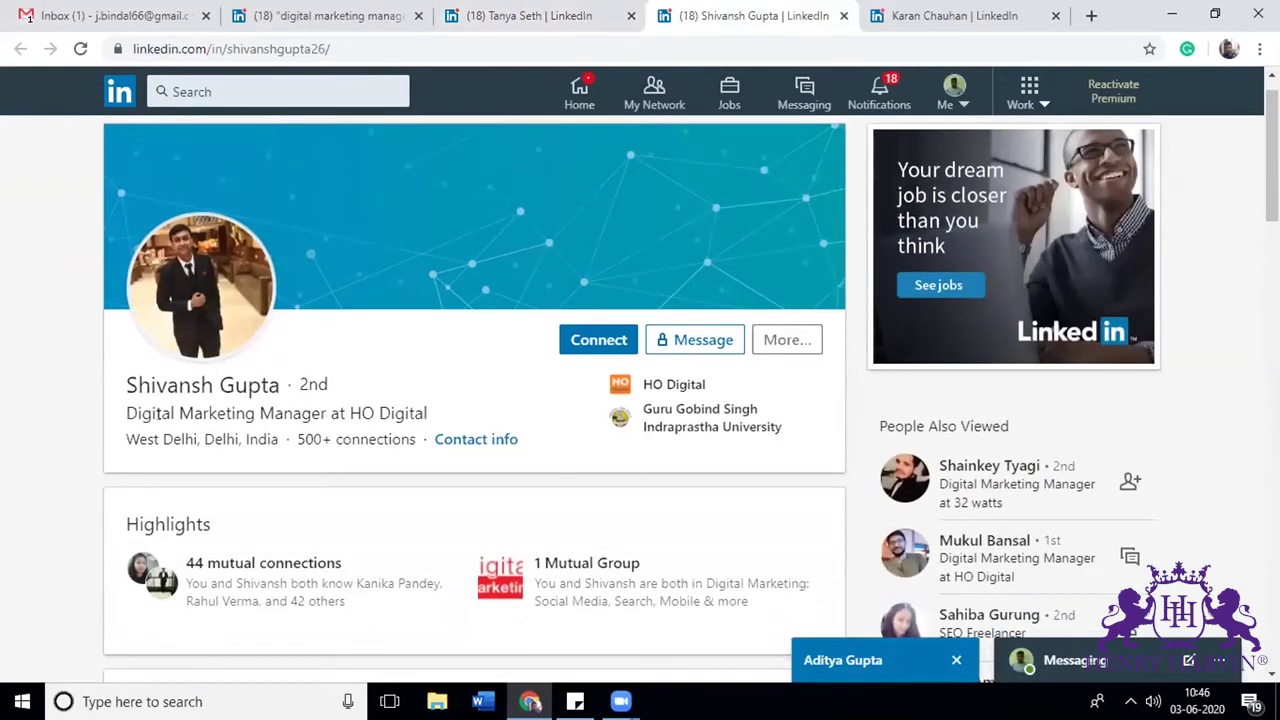
pyautogui.scroll(-3, 310, 430)
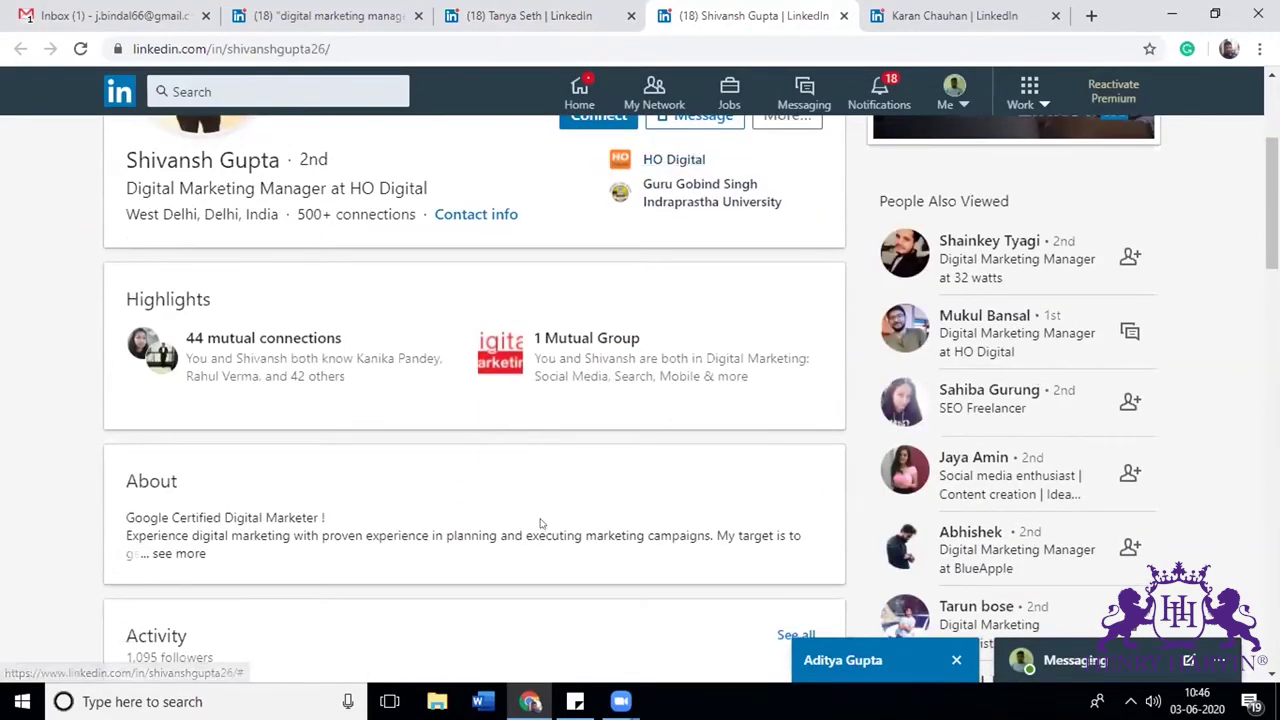
pyautogui.click(183, 555)
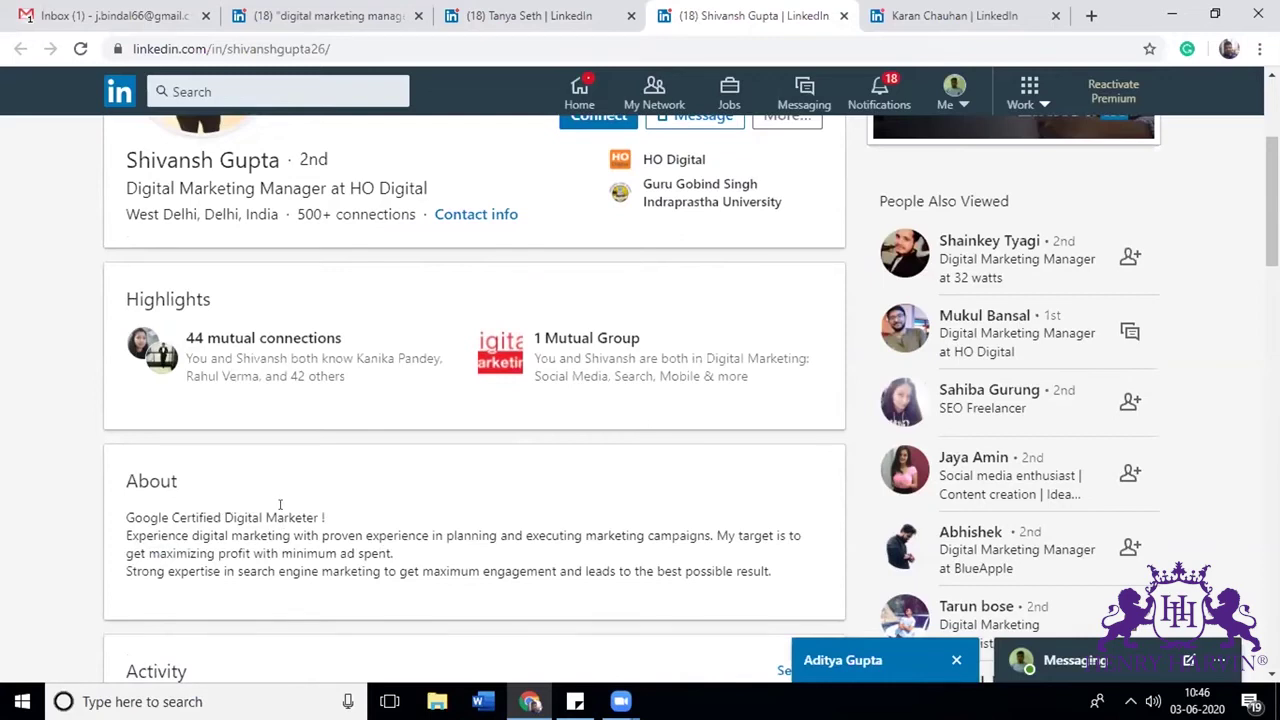
pyautogui.scroll(-3, 455, 565)
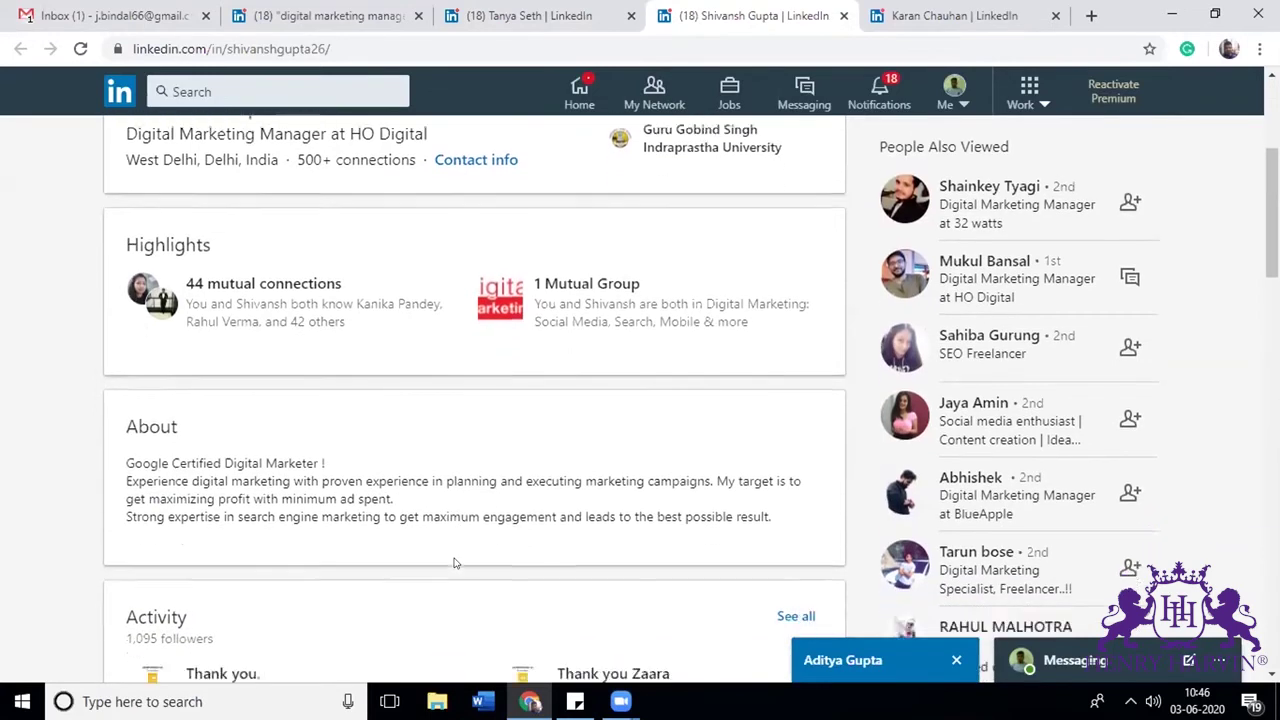
pyautogui.scroll(-3, 455, 565)
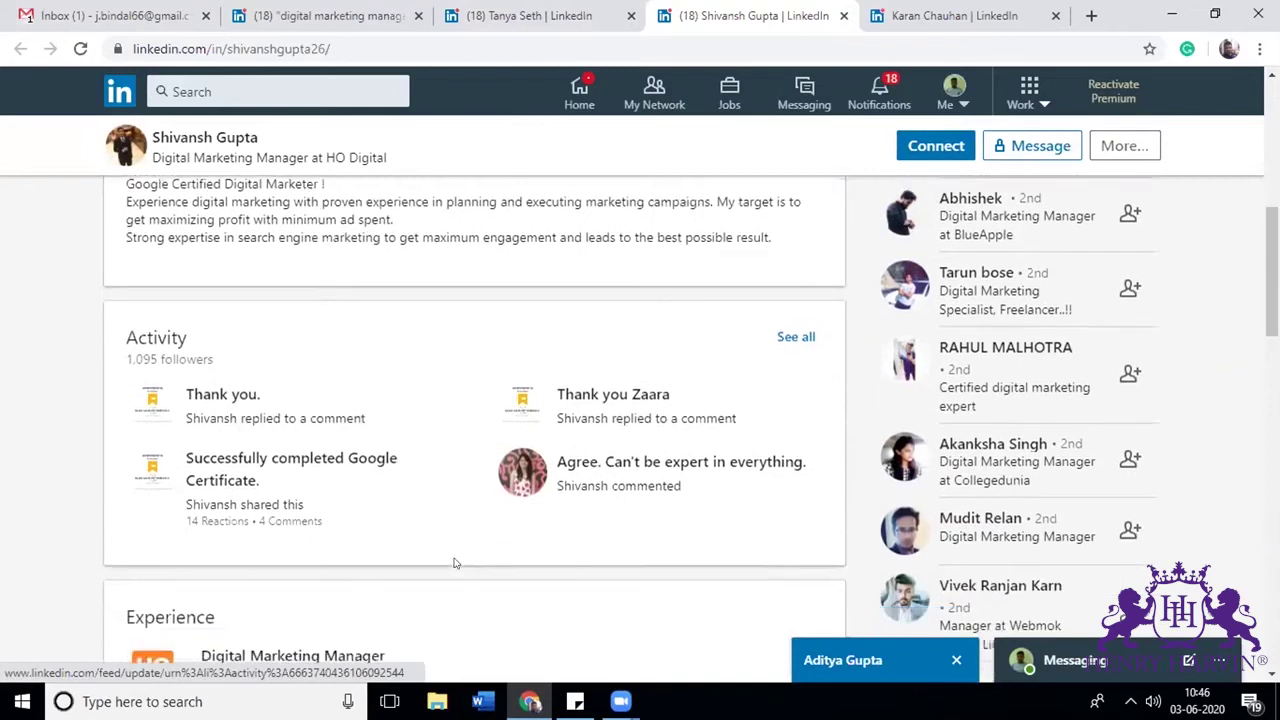
pyautogui.scroll(-4, 455, 565)
pyautogui.scroll(2, 455, 565)
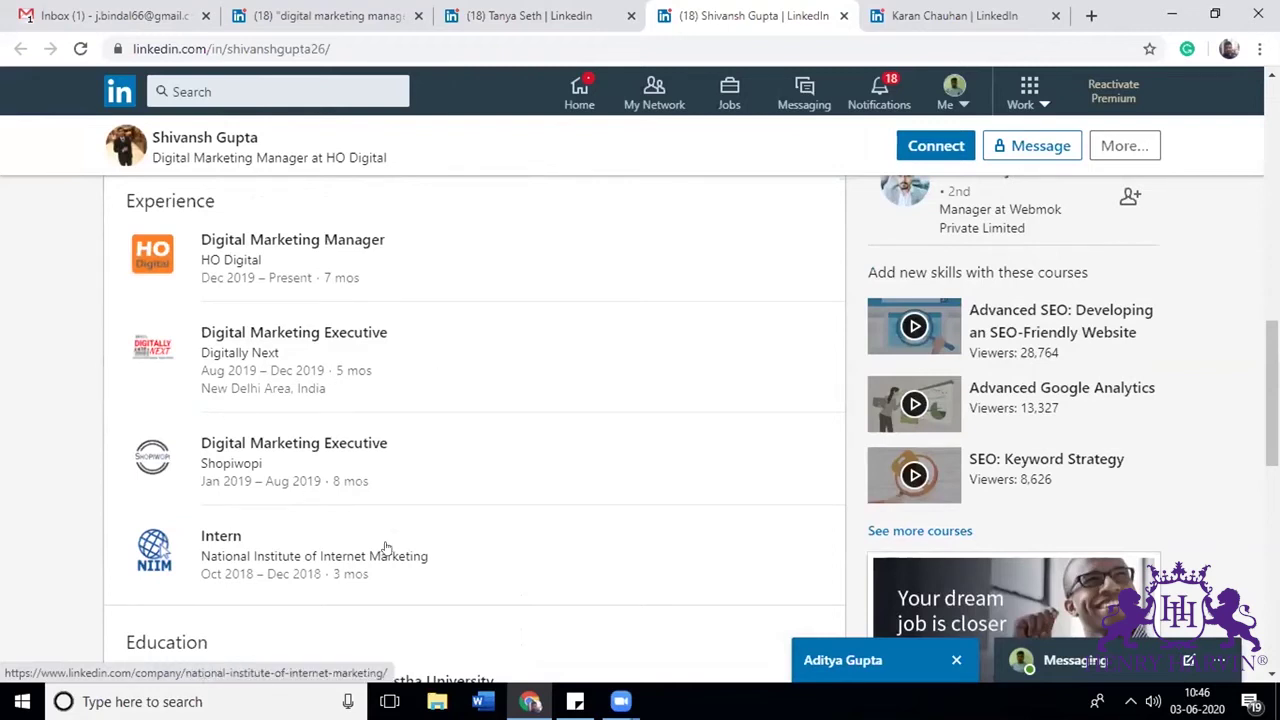
pyautogui.scroll(-4, 386, 548)
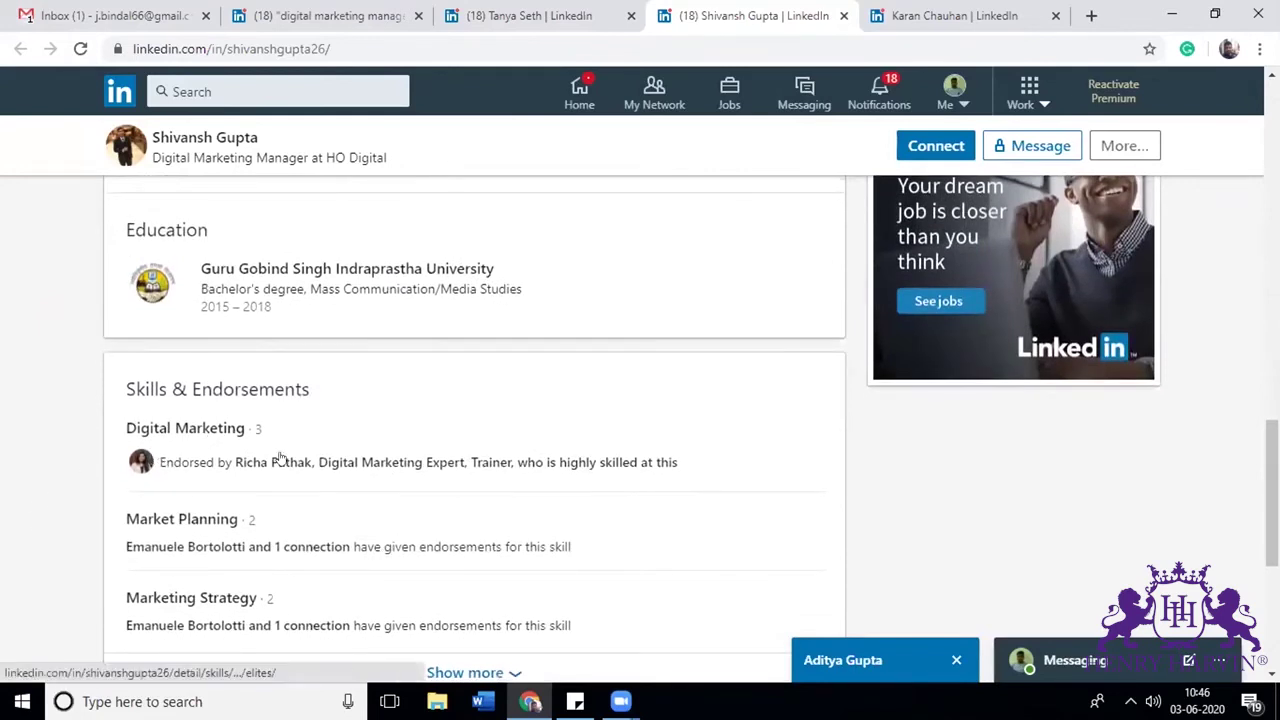
pyautogui.scroll(-4, 280, 458)
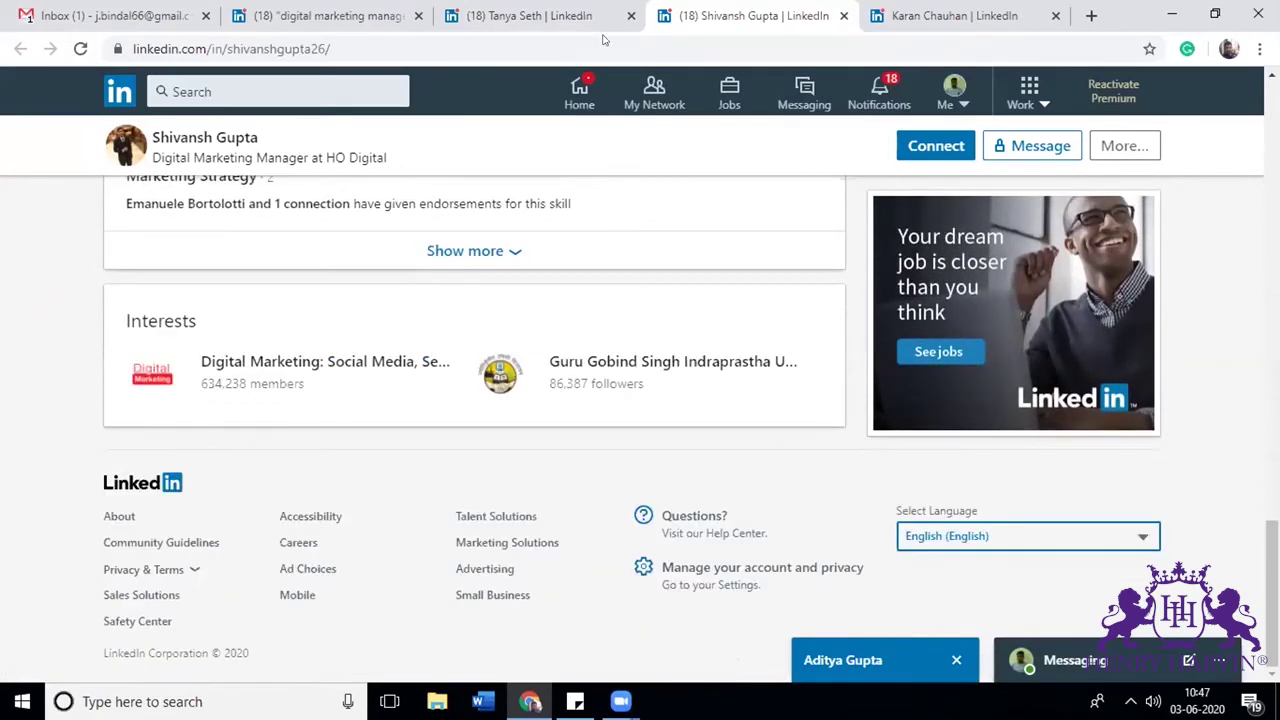
pyautogui.click(975, 10)
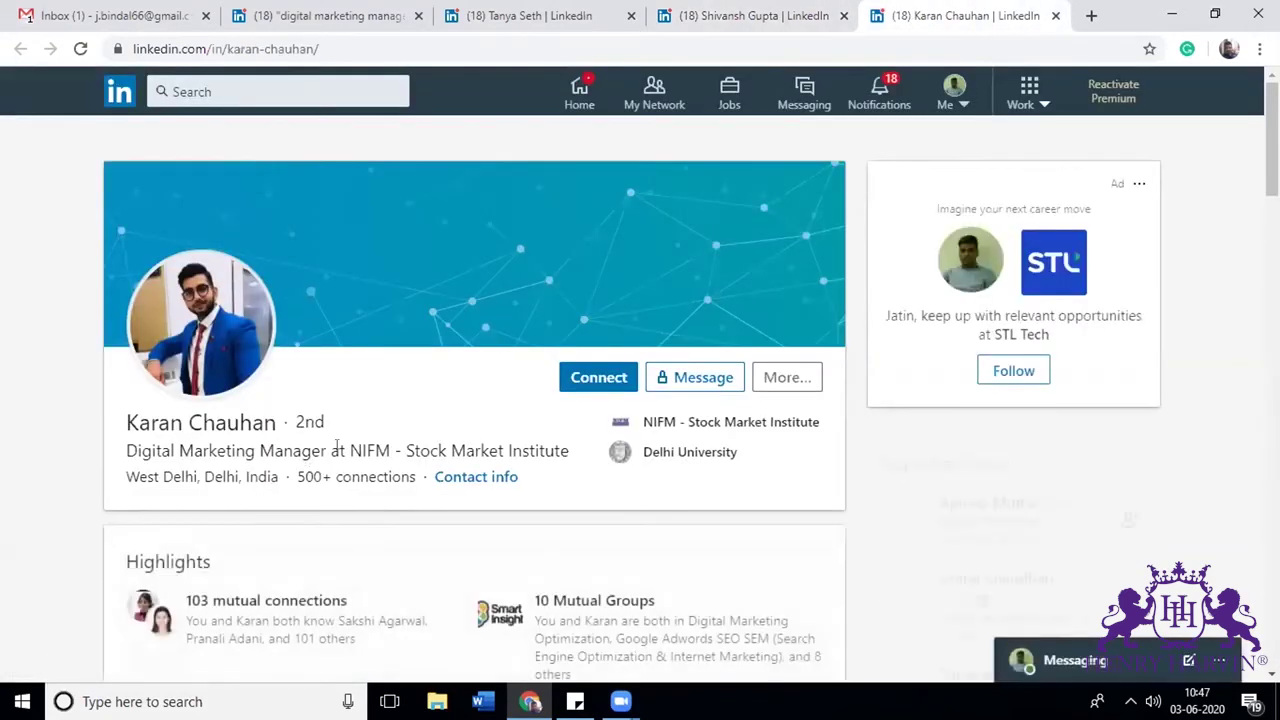
pyautogui.scroll(-6, 405, 472)
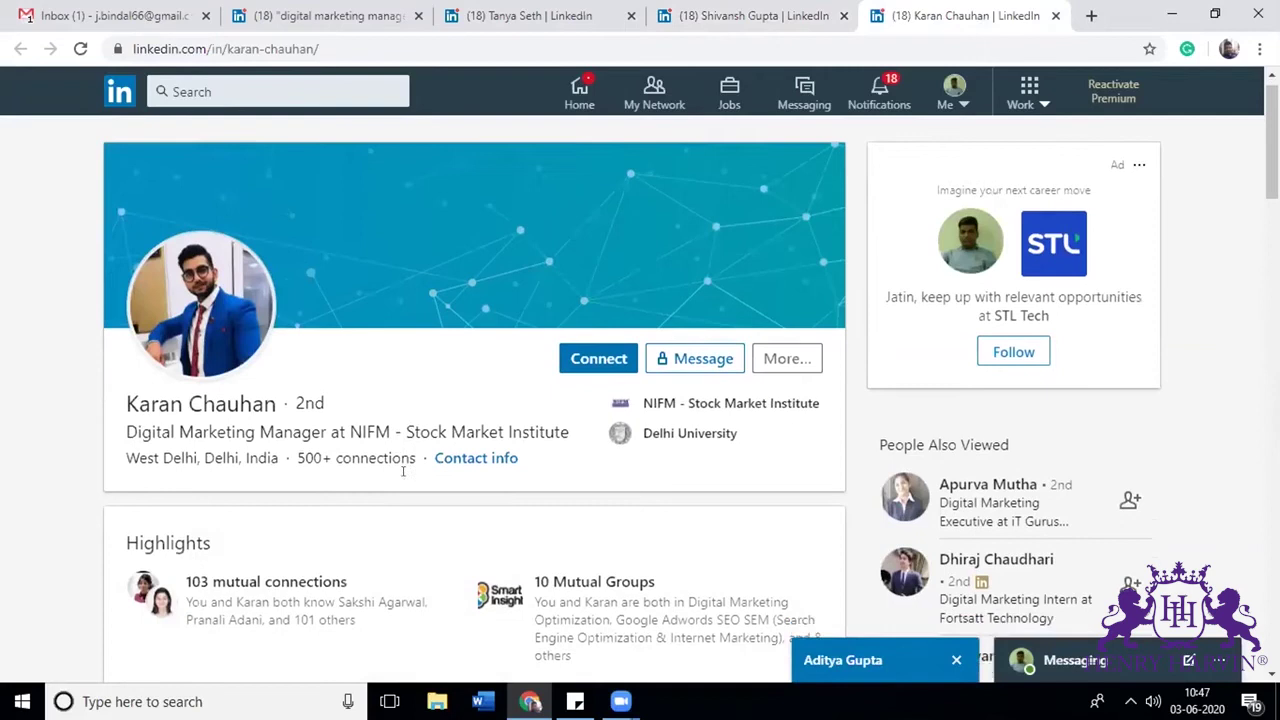
pyautogui.scroll(1, 406, 477)
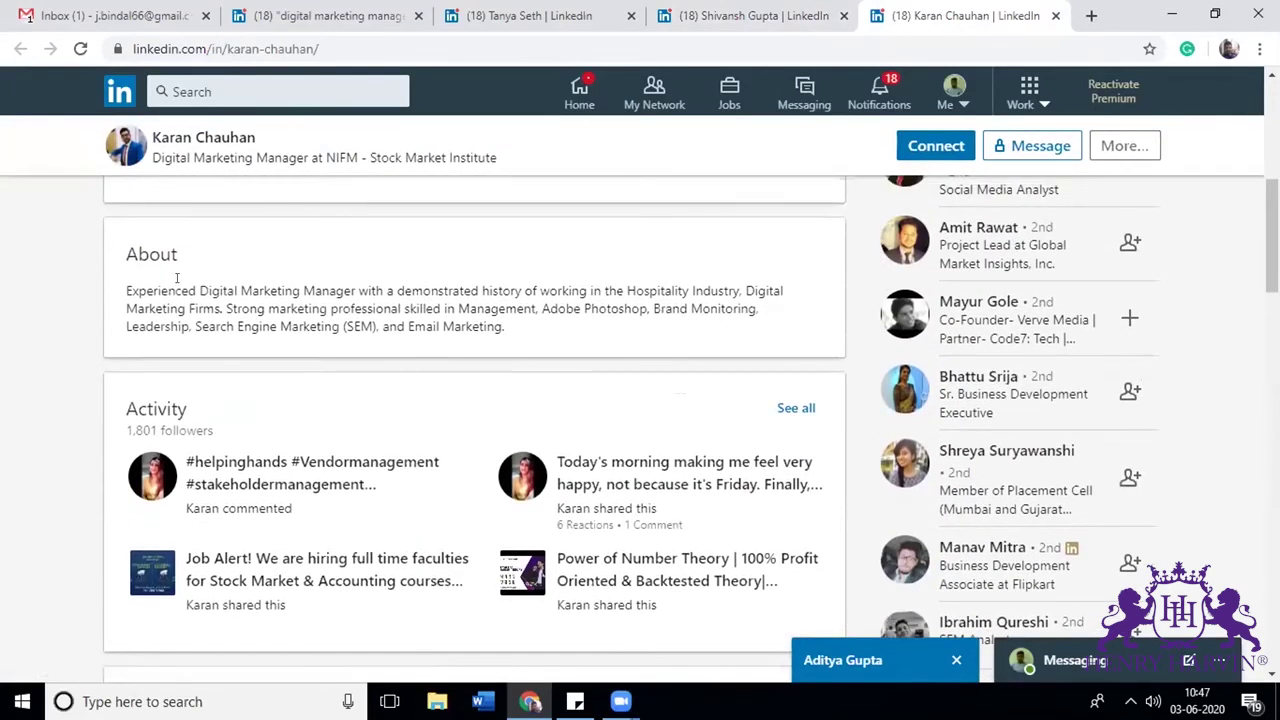
pyautogui.moveTo(199, 290); pyautogui.dragTo(342, 290)
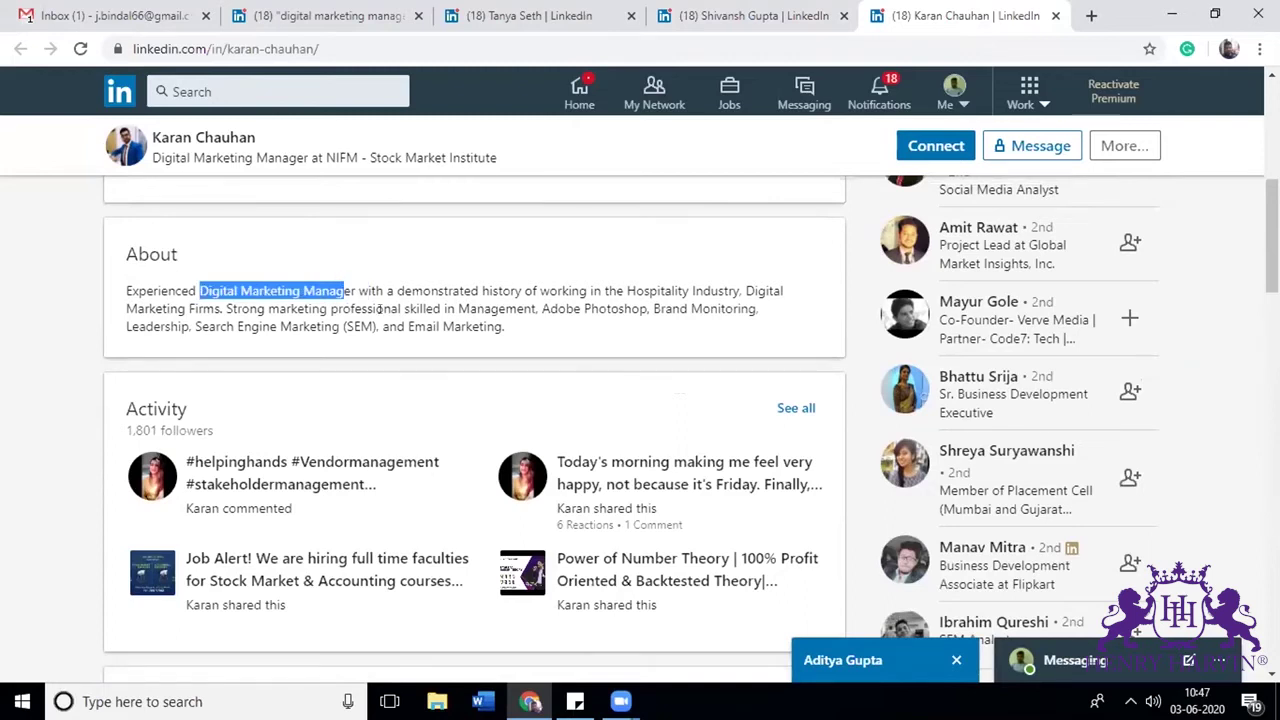
pyautogui.scroll(-4, 379, 309)
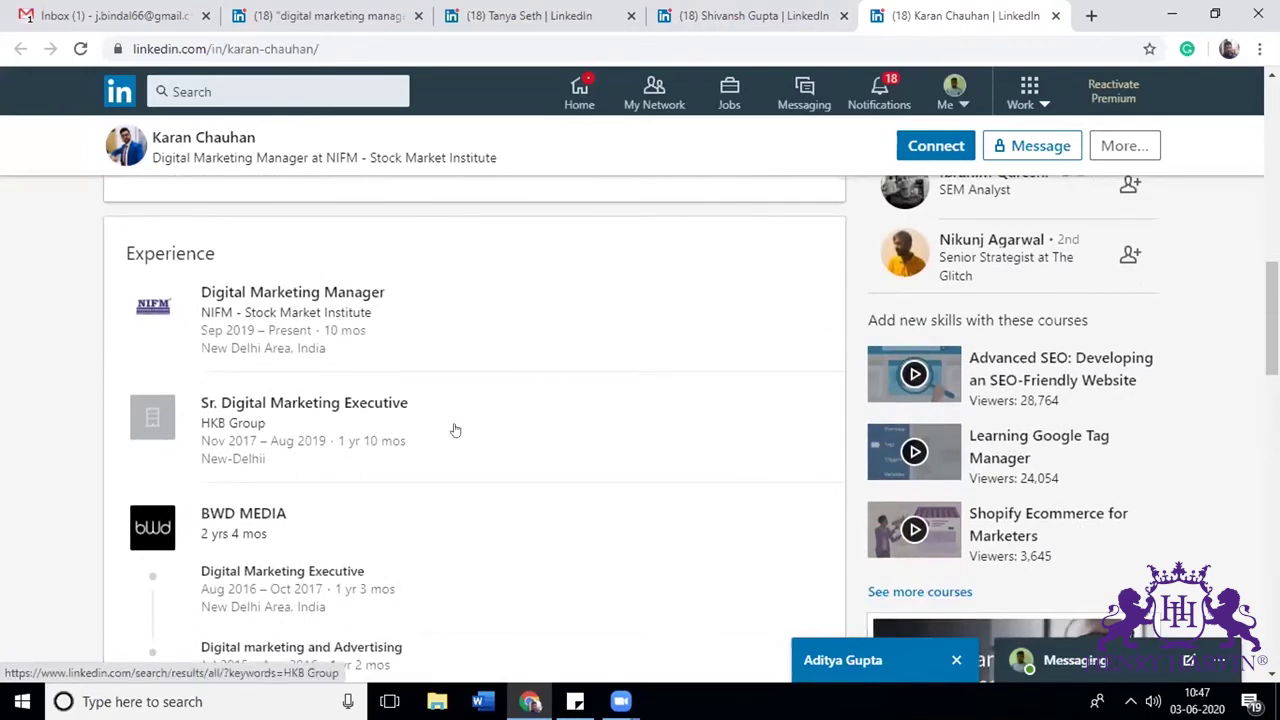
pyautogui.scroll(-3, 455, 430)
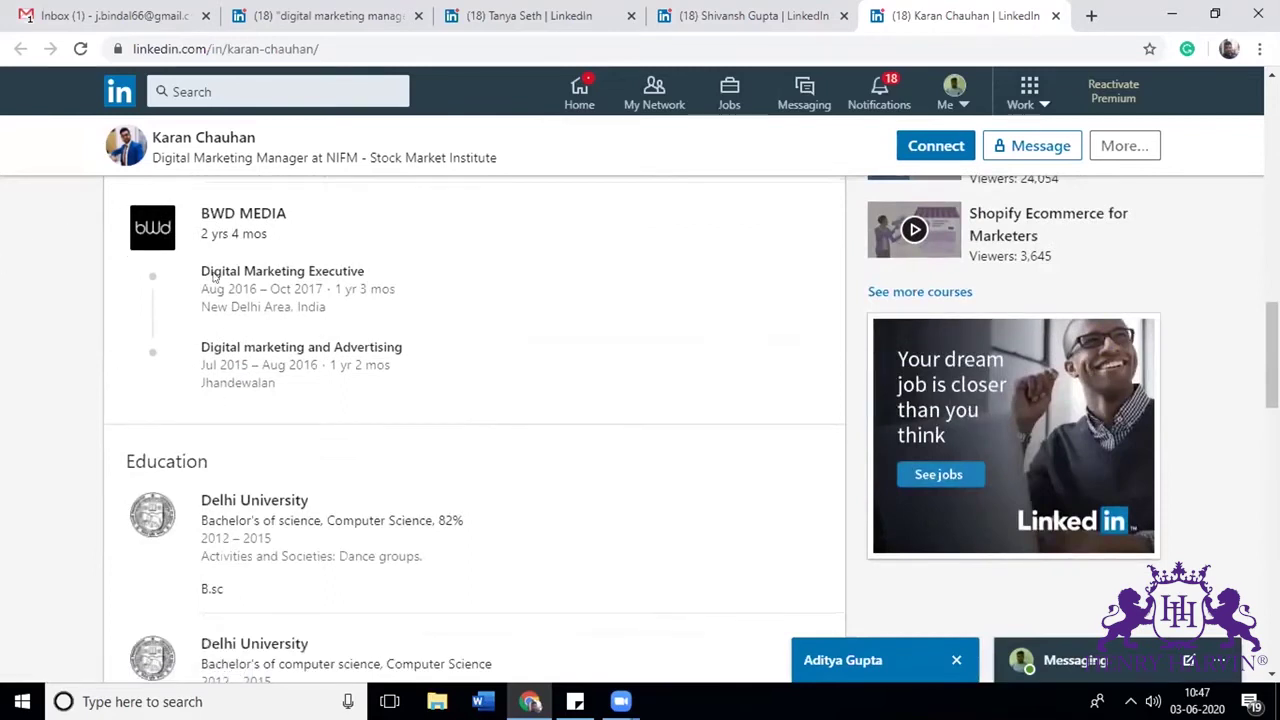
pyautogui.scroll(-5, 213, 276)
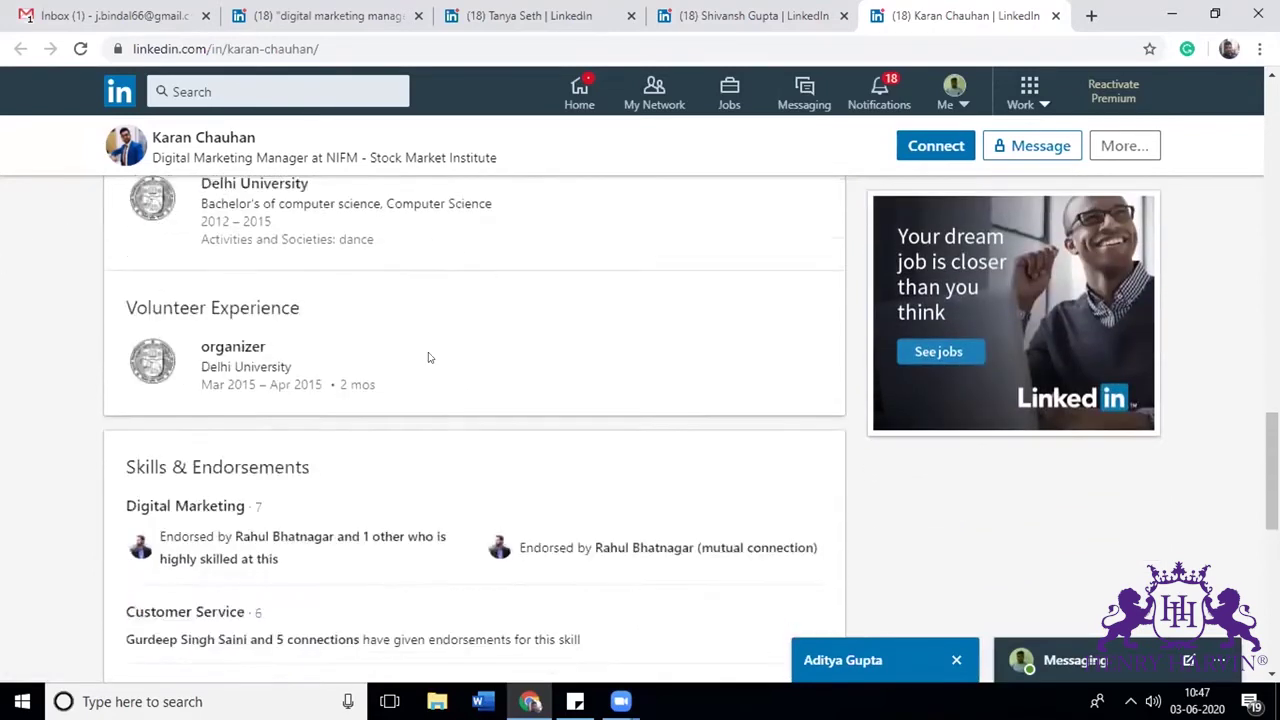
pyautogui.scroll(-2, 428, 357)
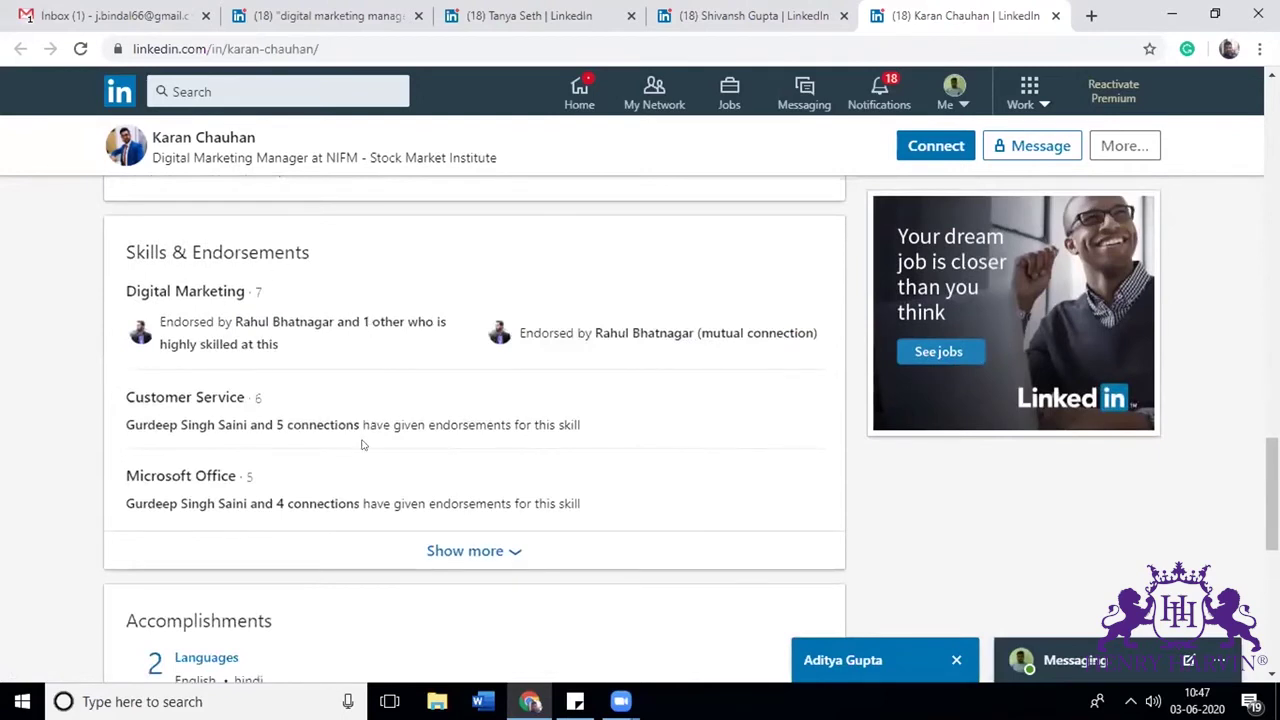
pyautogui.scroll(-8, 363, 445)
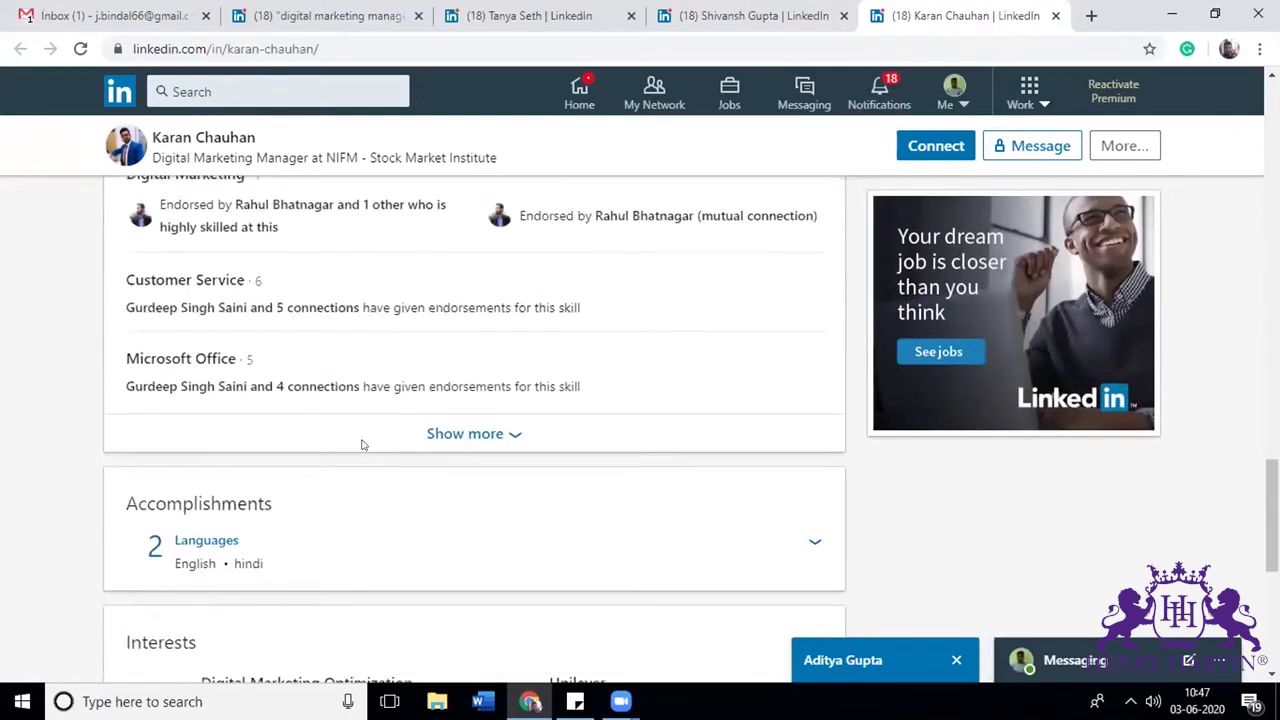
pyautogui.scroll(1, 358, 445)
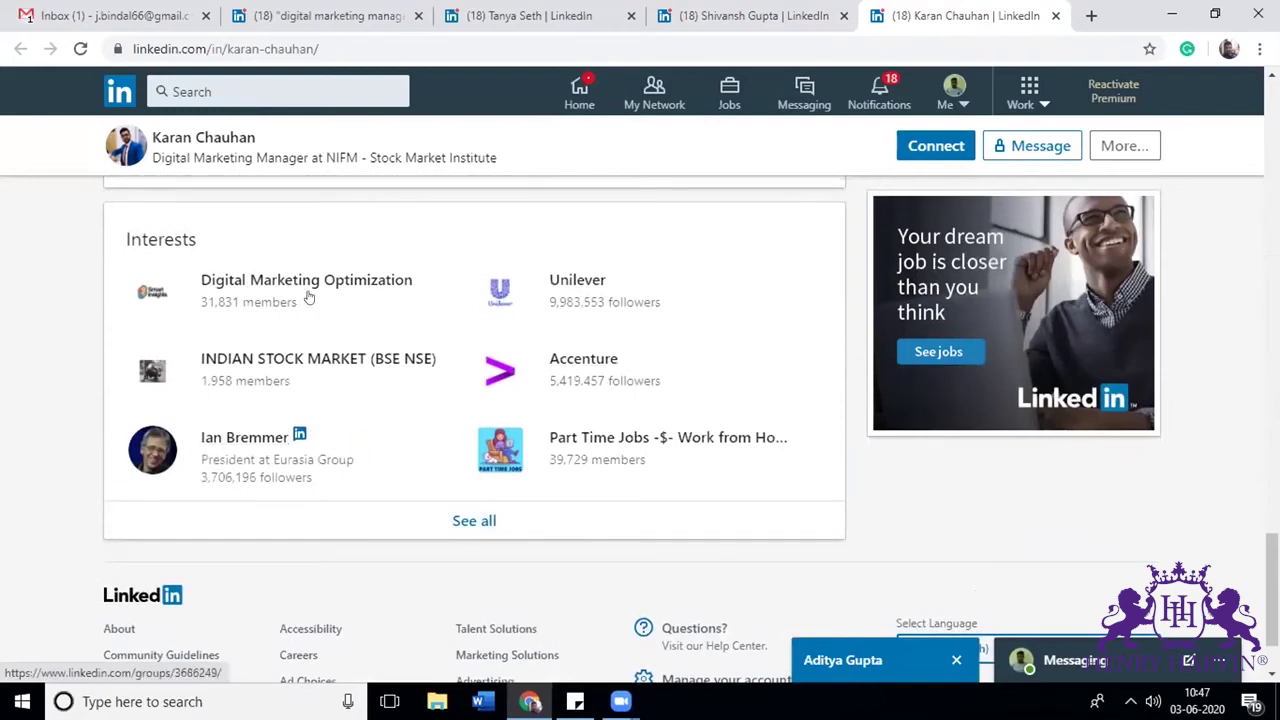
pyautogui.click(514, 14)
# Step: Go from the search results via My Network and Home to your own profile
pyautogui.click(325, 8)
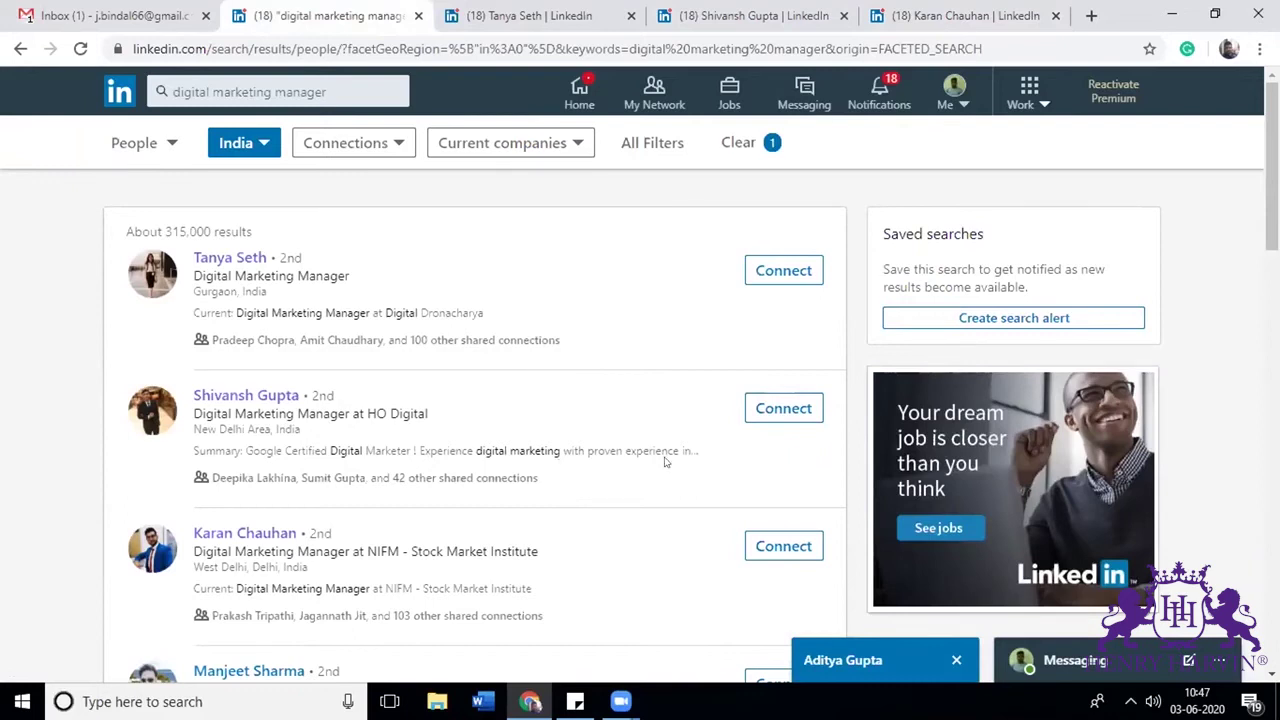
pyautogui.click(652, 105)
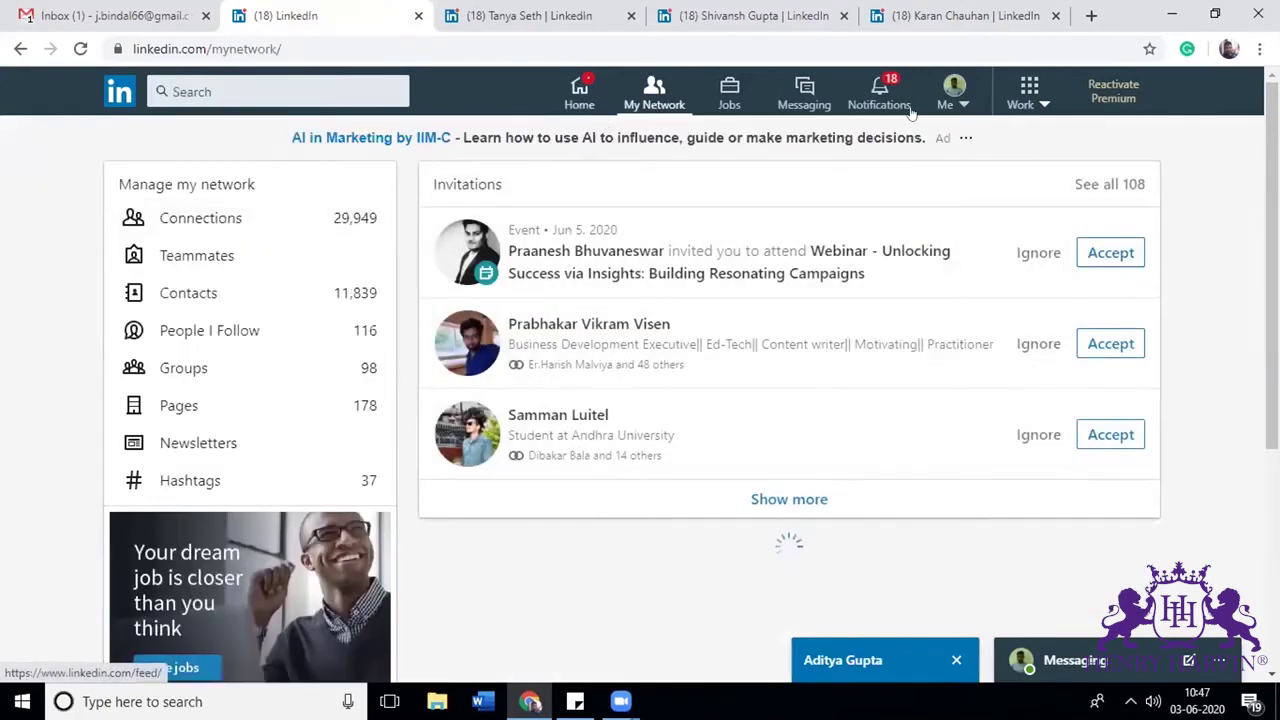
pyautogui.click(626, 87)
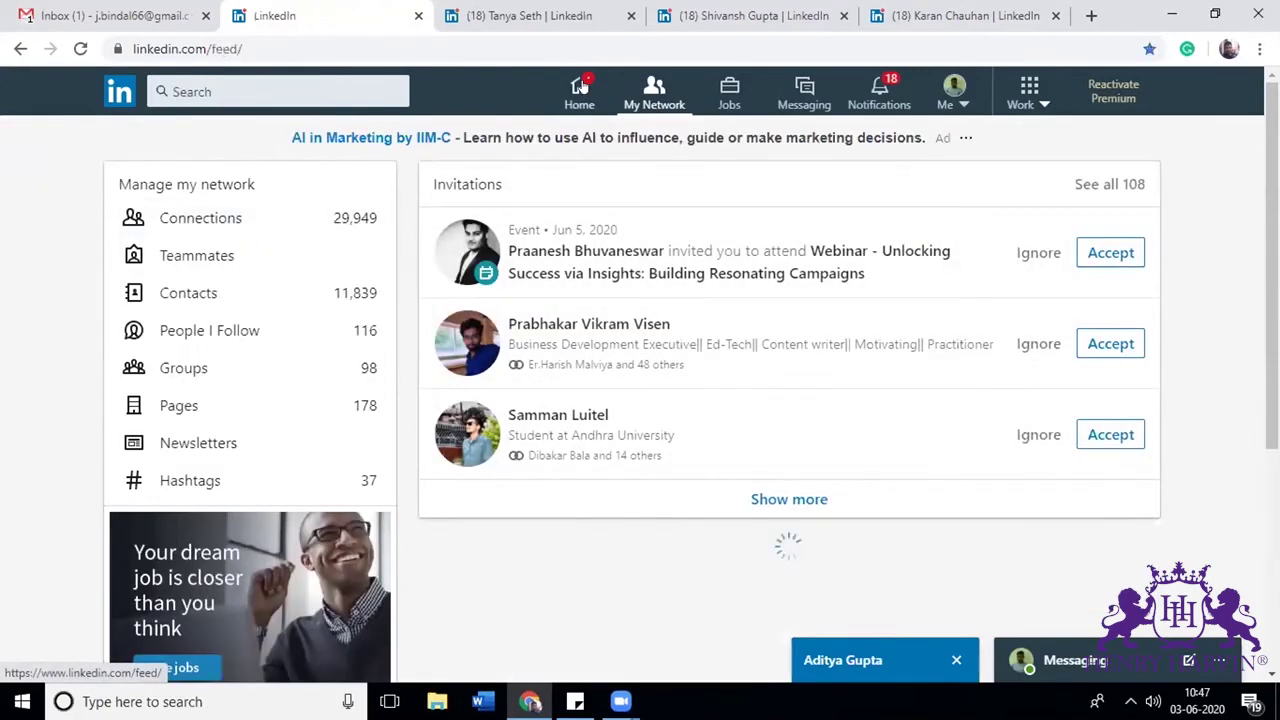
pyautogui.click(229, 292)
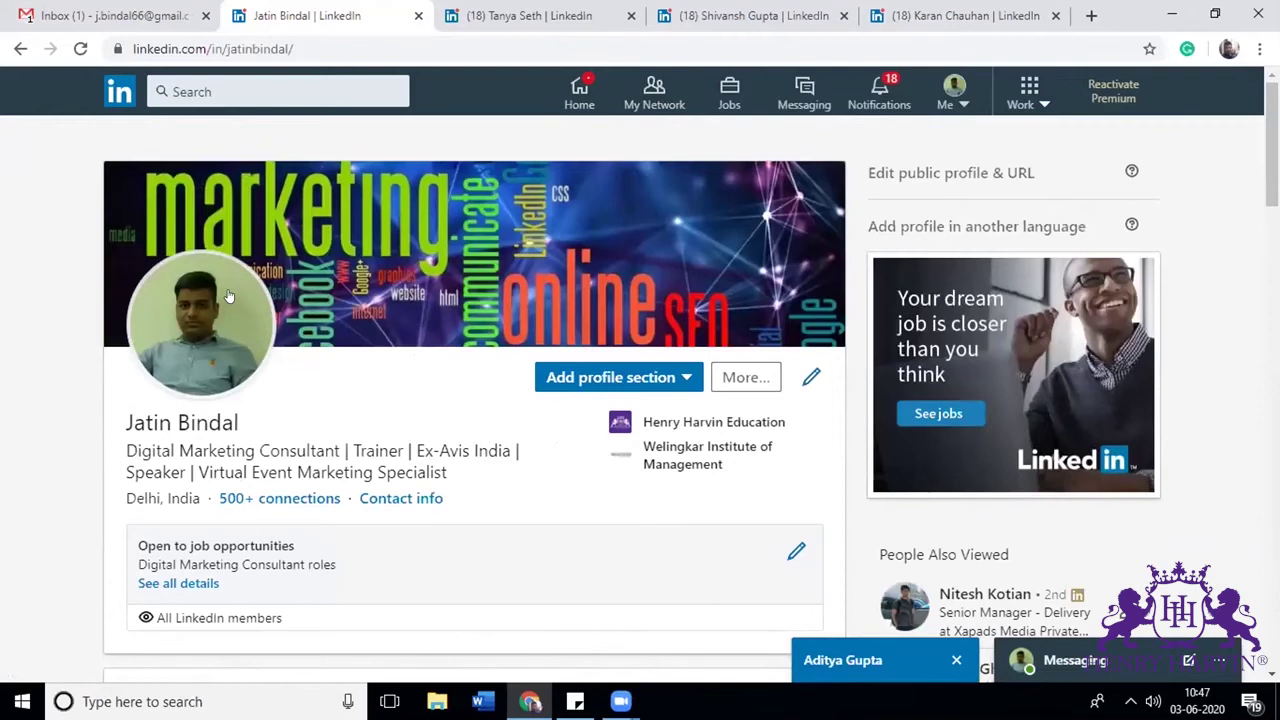
# Step: Change the intro headline to 'Digital Marketing Manager | Trainer | Ex-Avis India | Speaker'
pyautogui.click(809, 379)
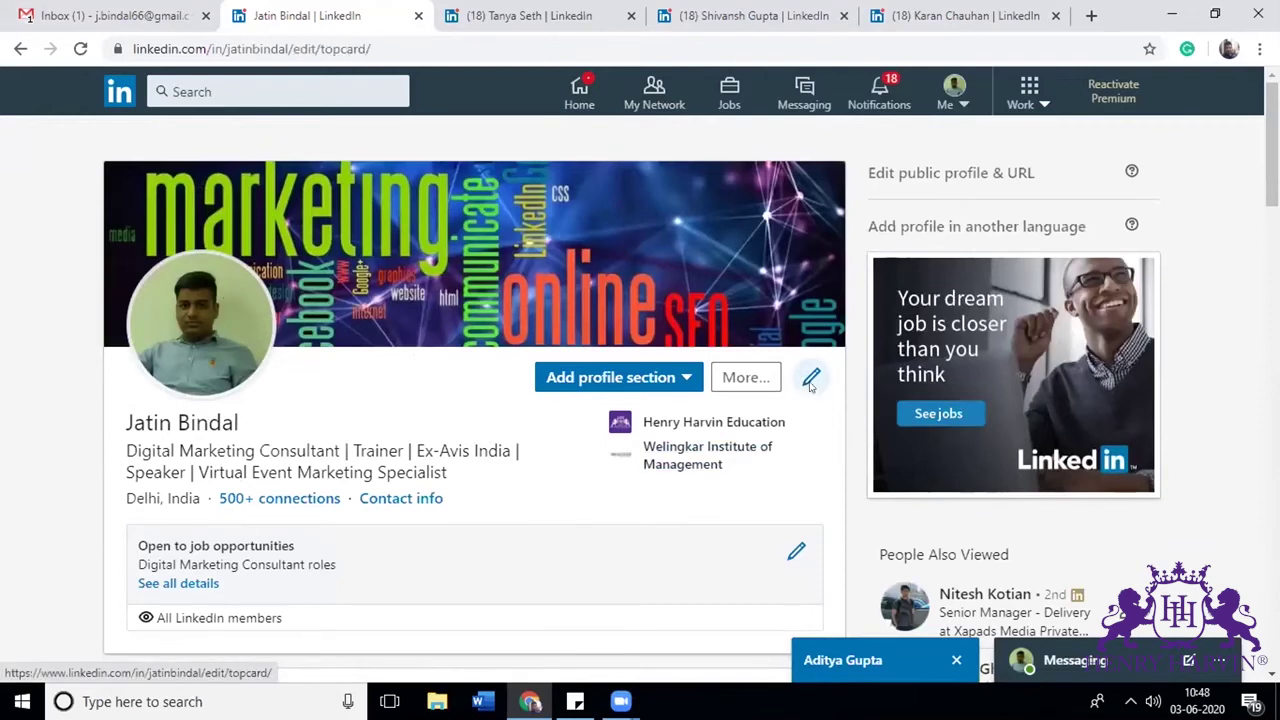
pyautogui.moveTo(488, 532); pyautogui.dragTo(427, 525)
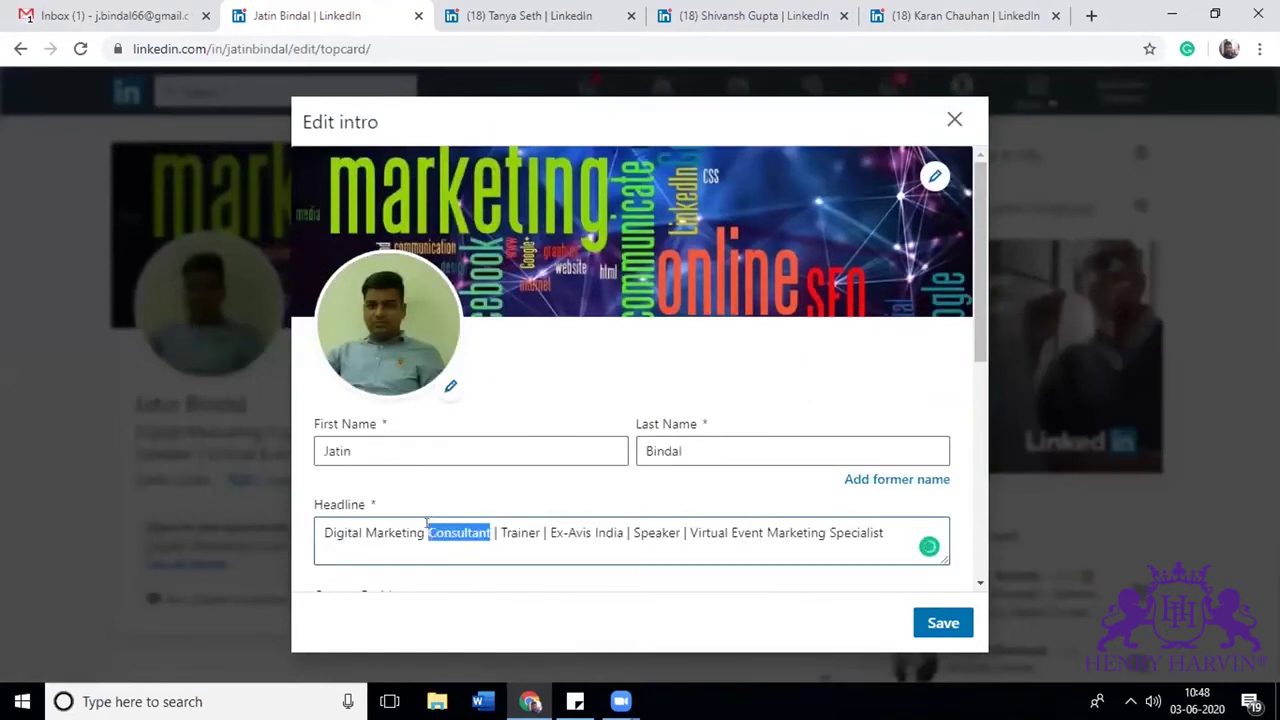
pyautogui.write('Manager | Tr')
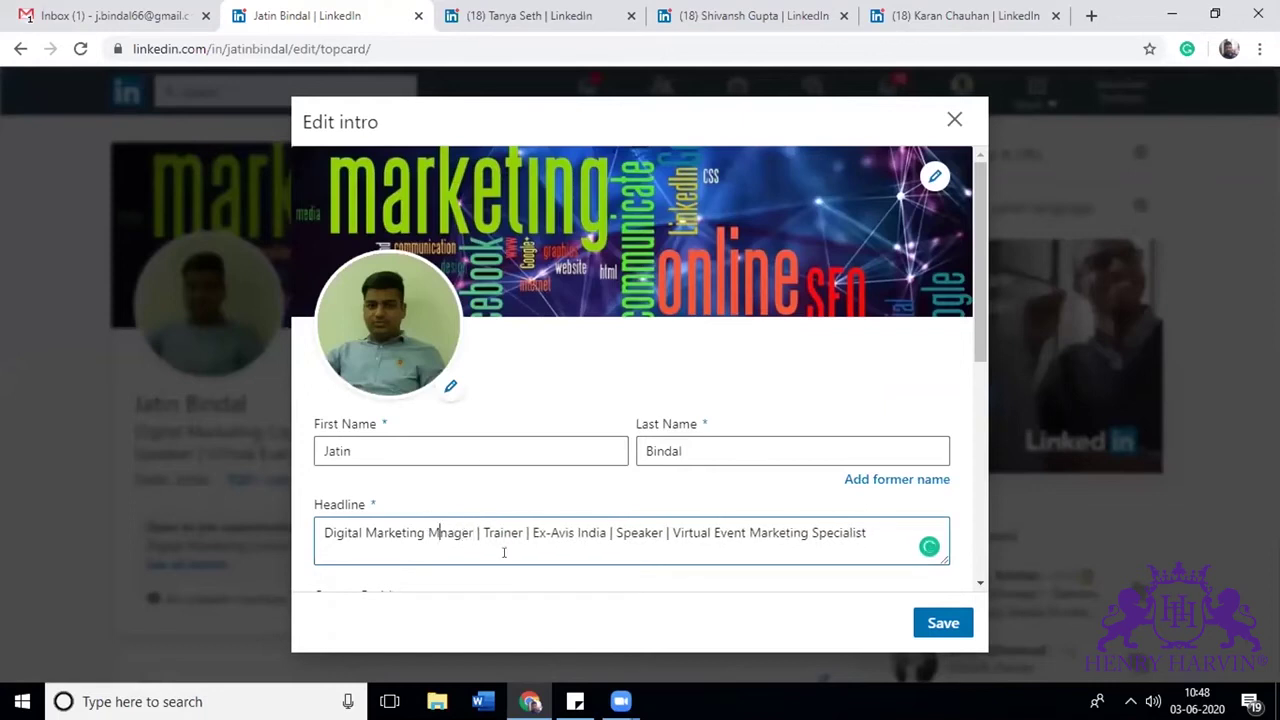
pyautogui.write('a')
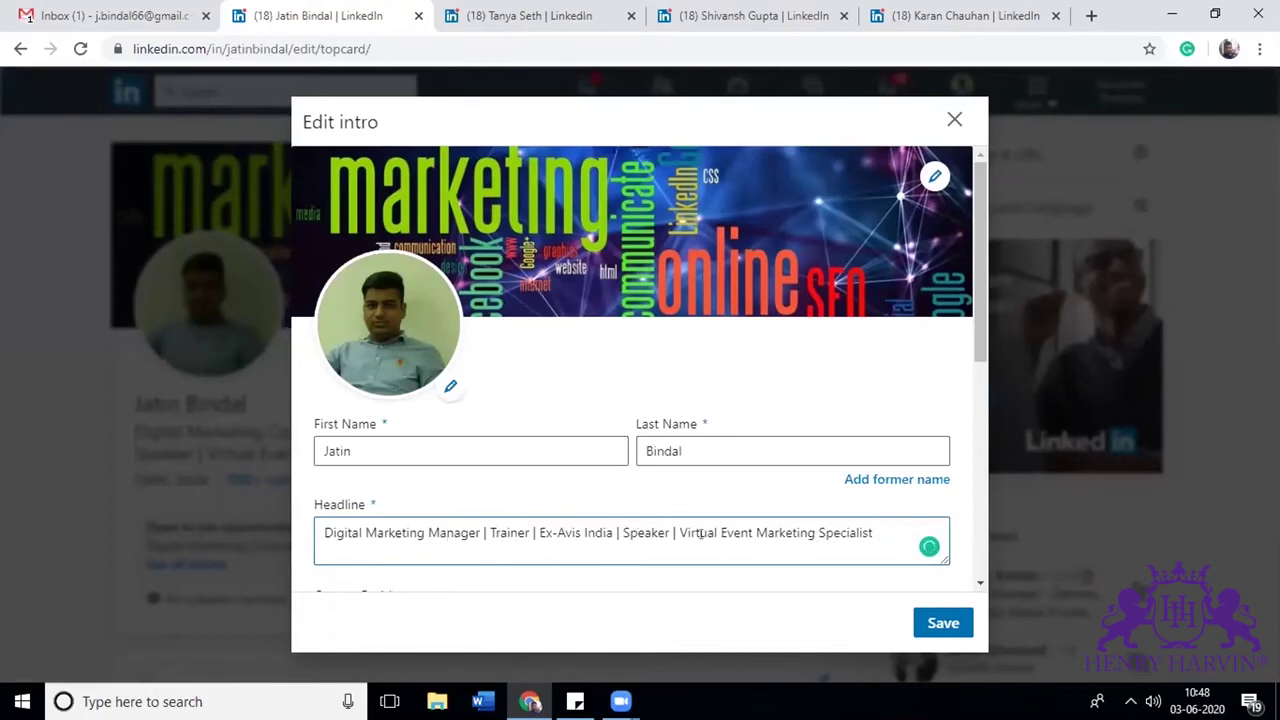
pyautogui.moveTo(669, 525); pyautogui.dragTo(1072, 521)
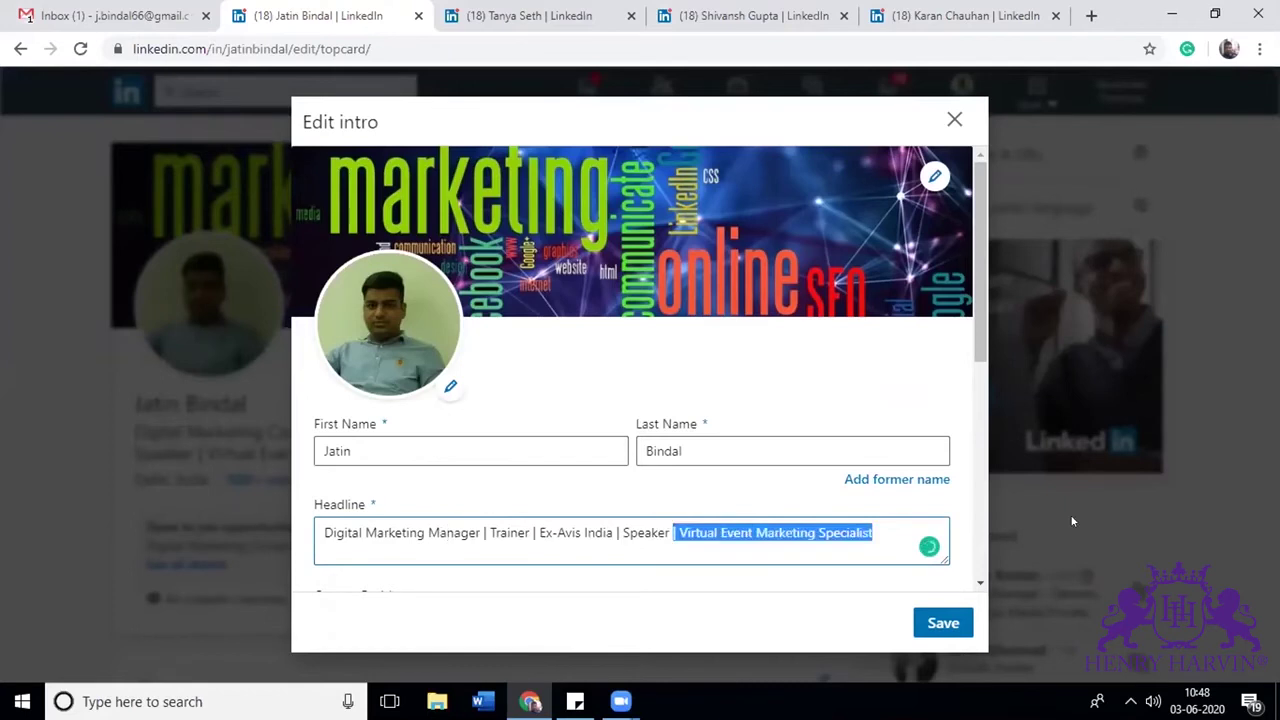
pyautogui.press('BackSpace')
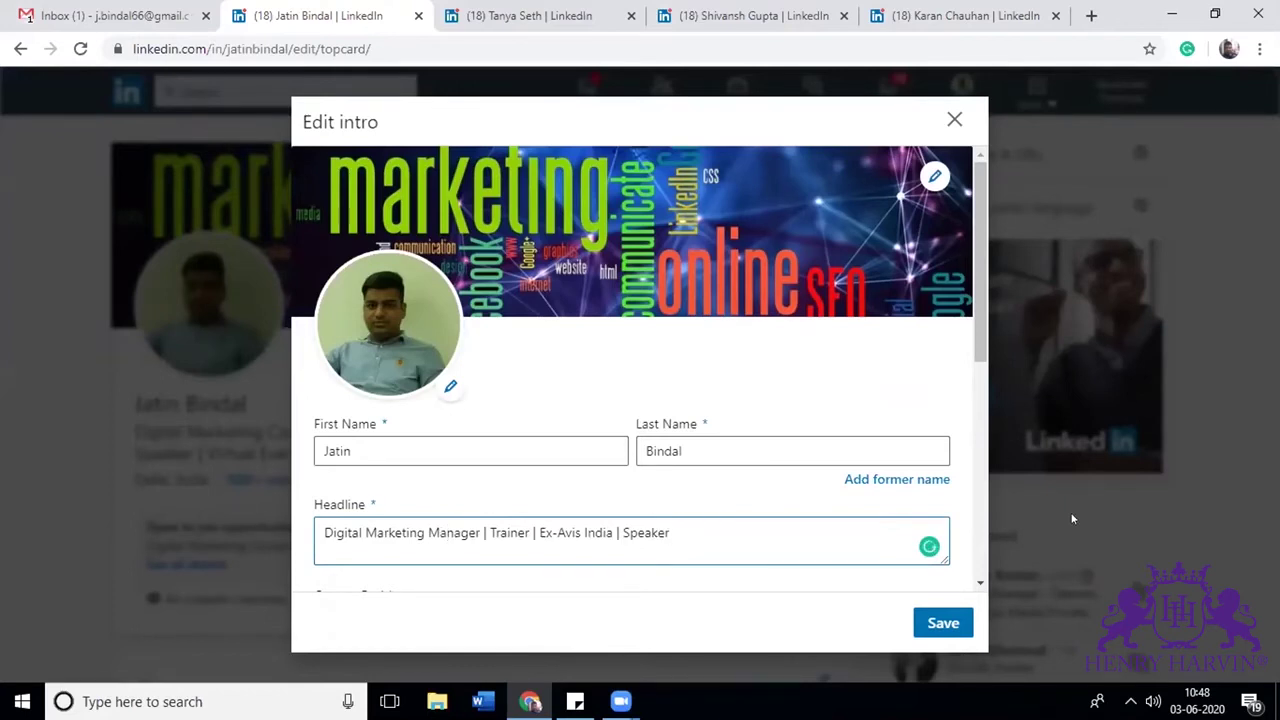
# Step: Set the current position to Sr Manager Digital Marketing at Teamwork Arts and save the intro
pyautogui.scroll(-3, 977, 372)
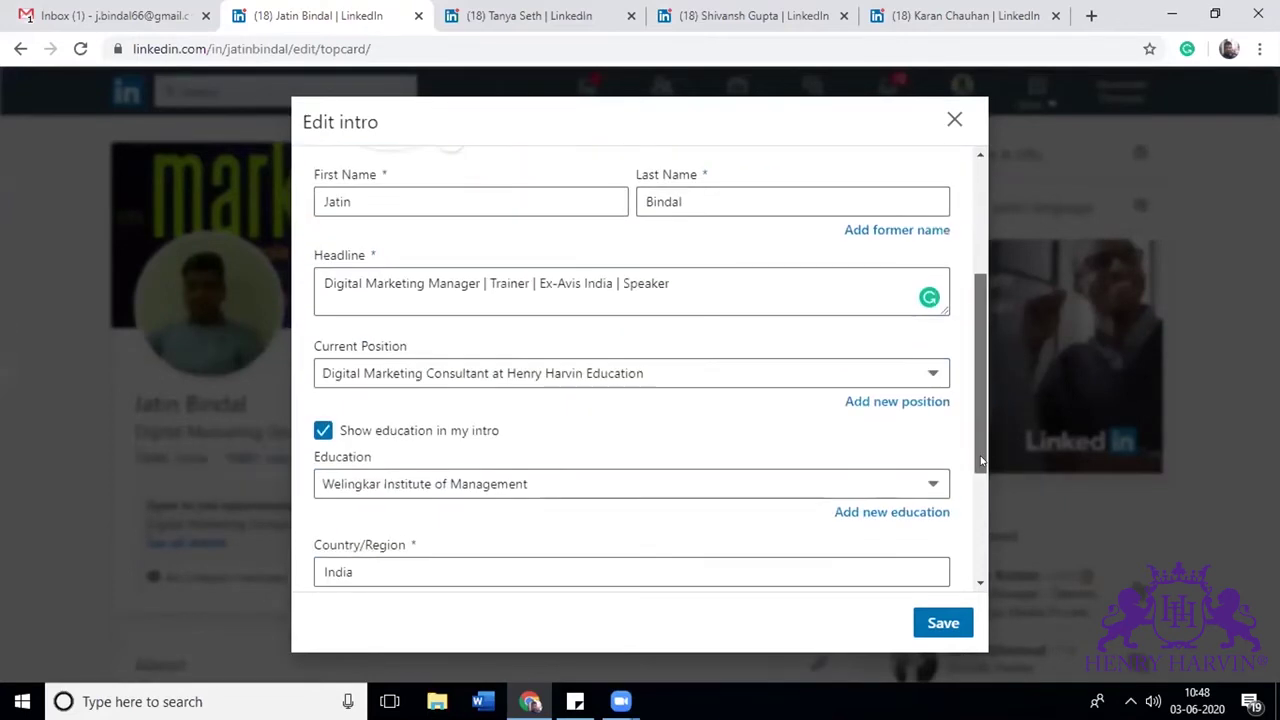
pyautogui.click(487, 372)
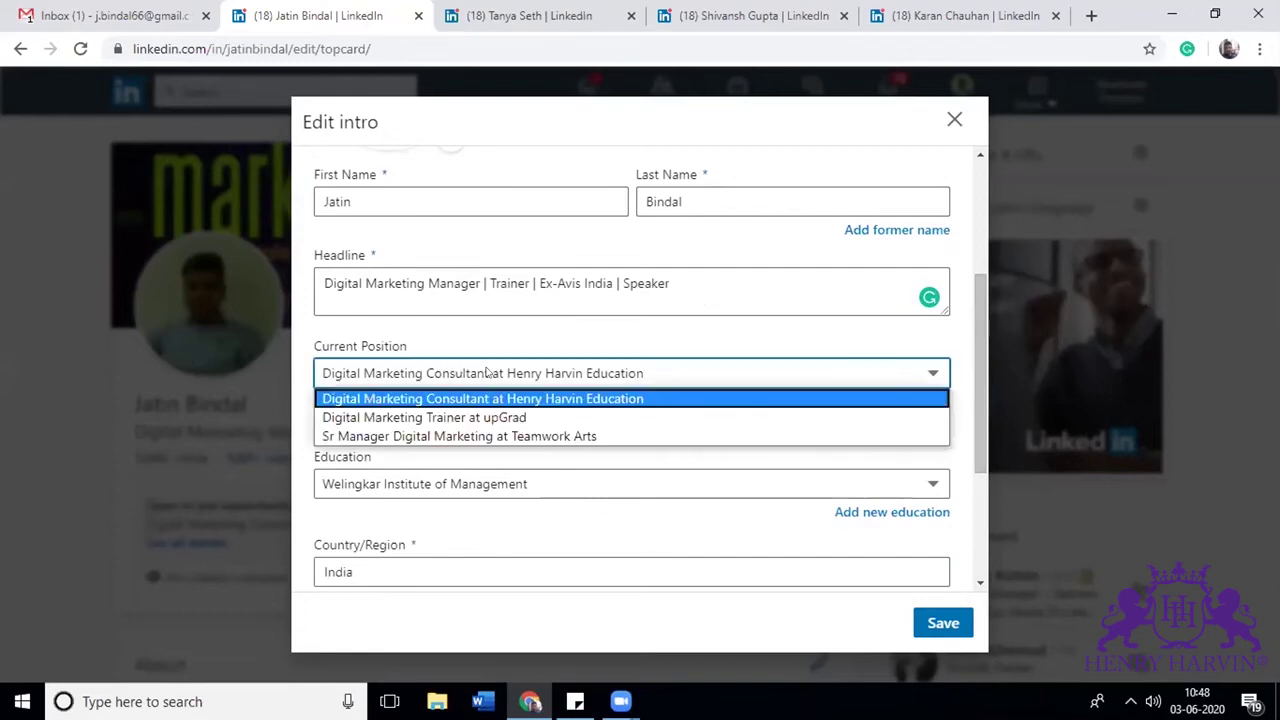
pyautogui.click(491, 436)
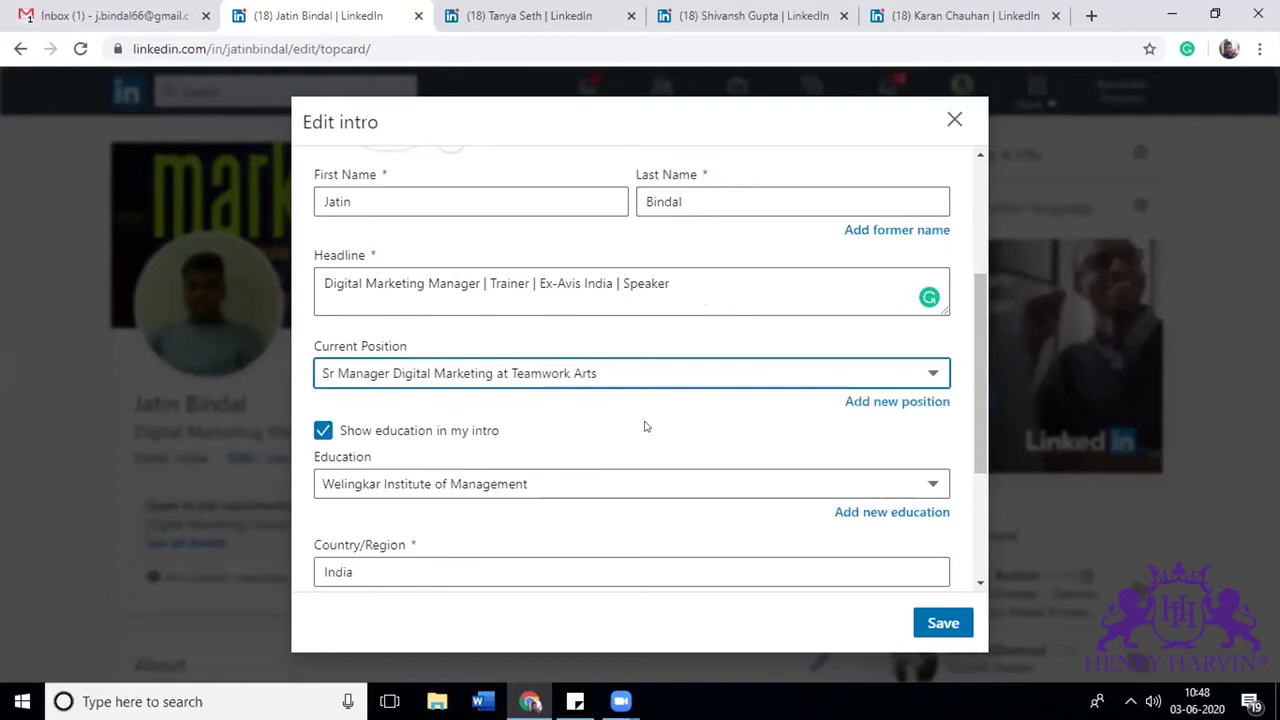
pyautogui.moveTo(980, 412); pyautogui.dragTo(988, 523)
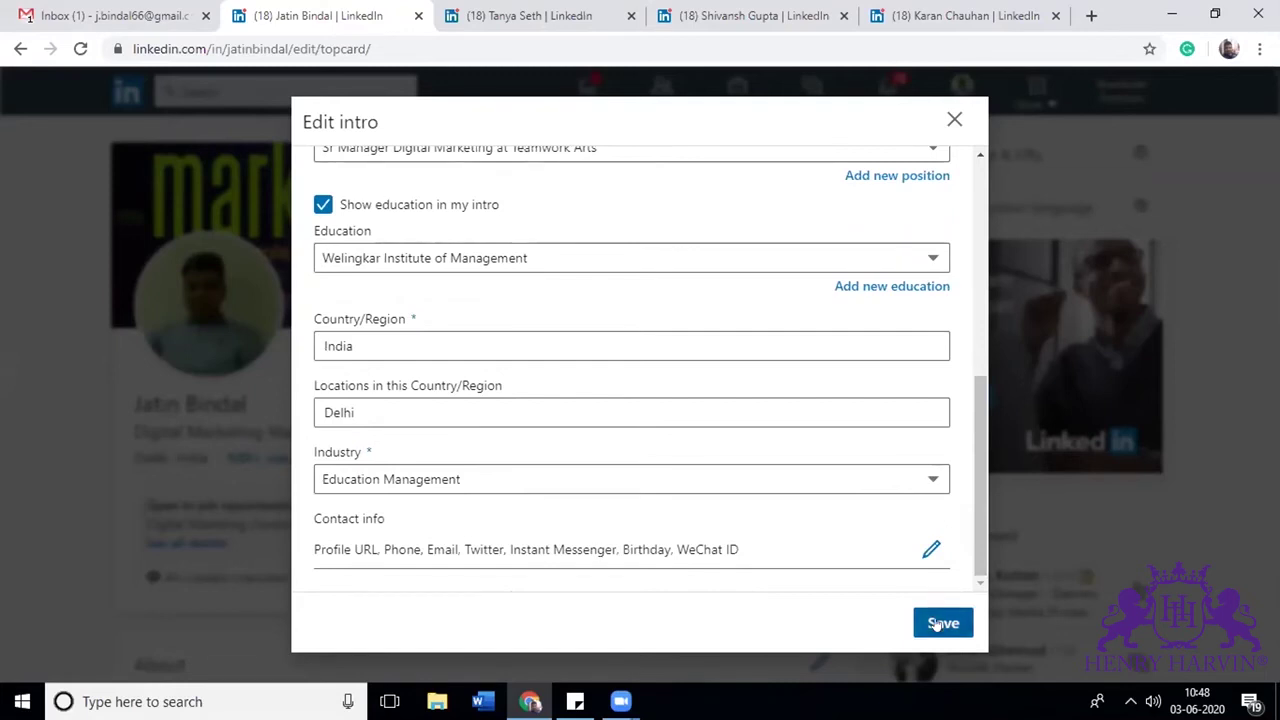
pyautogui.click(936, 624)
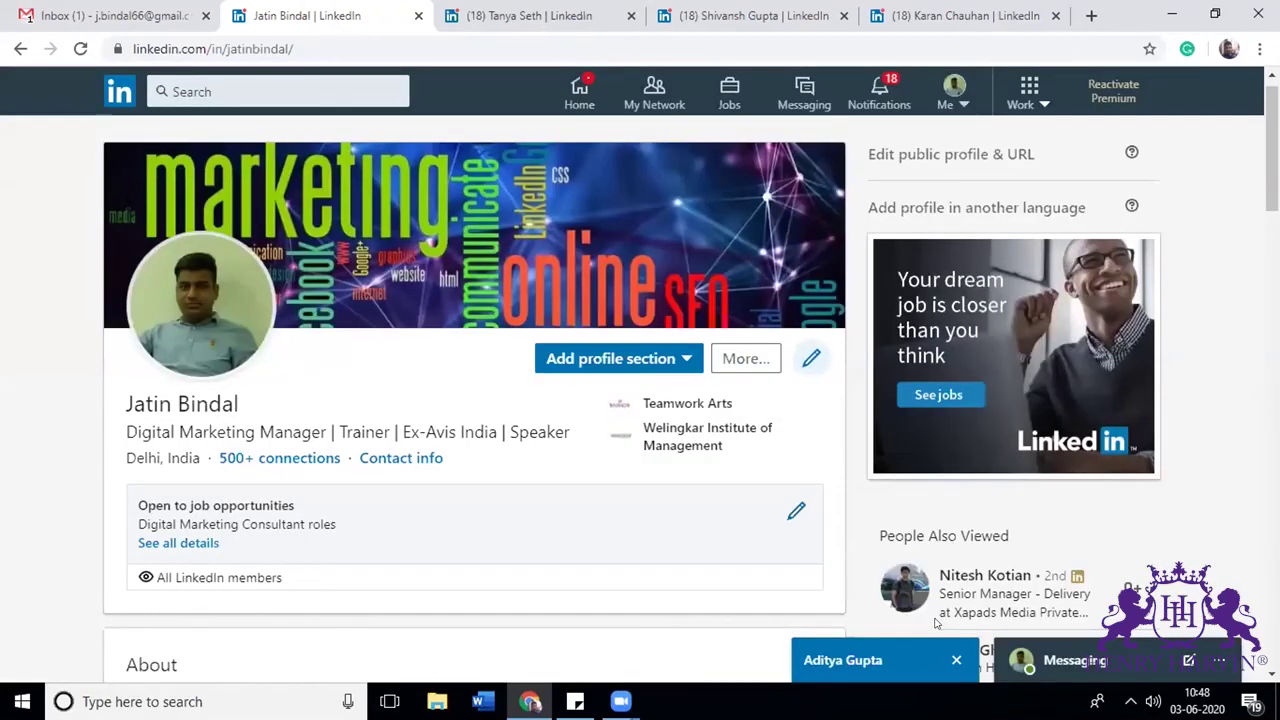
# Step: Insert 'Manager Role:' after 'Digital Marketing' at the start of the About summary
pyautogui.scroll(-2, 1176, 403)
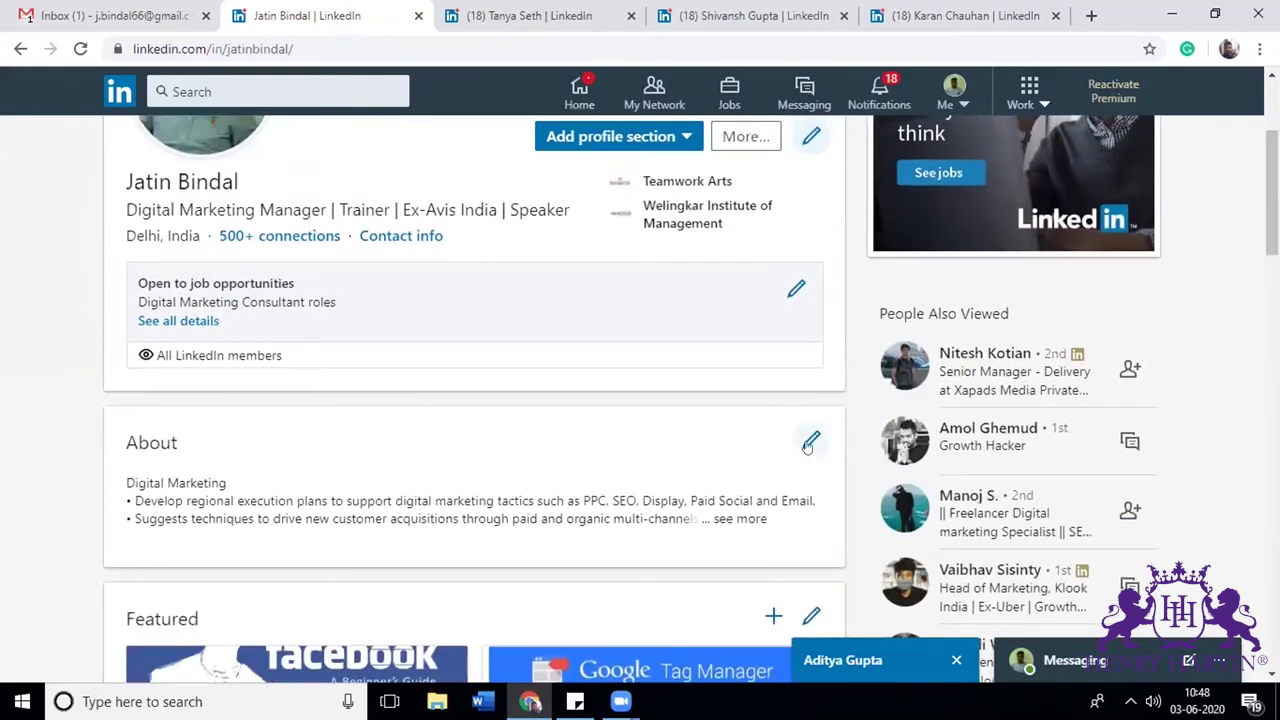
pyautogui.click(811, 440)
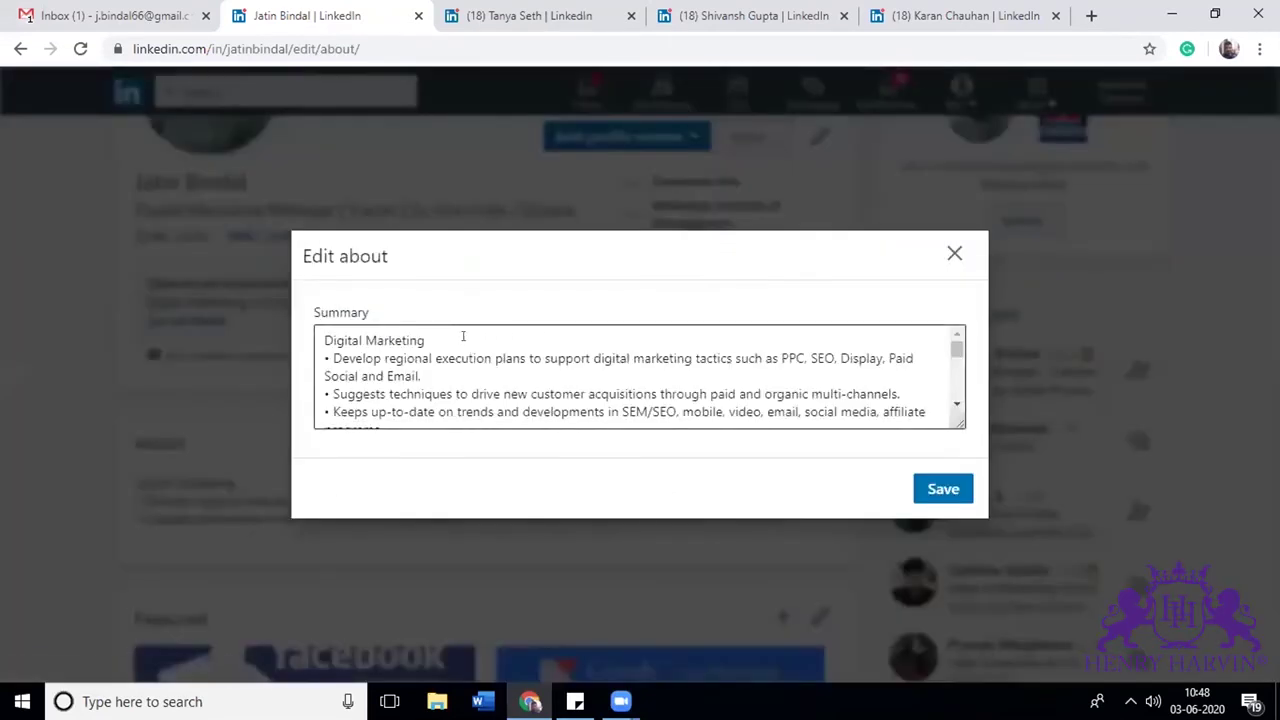
pyautogui.moveTo(957, 350); pyautogui.dragTo(936, 289)
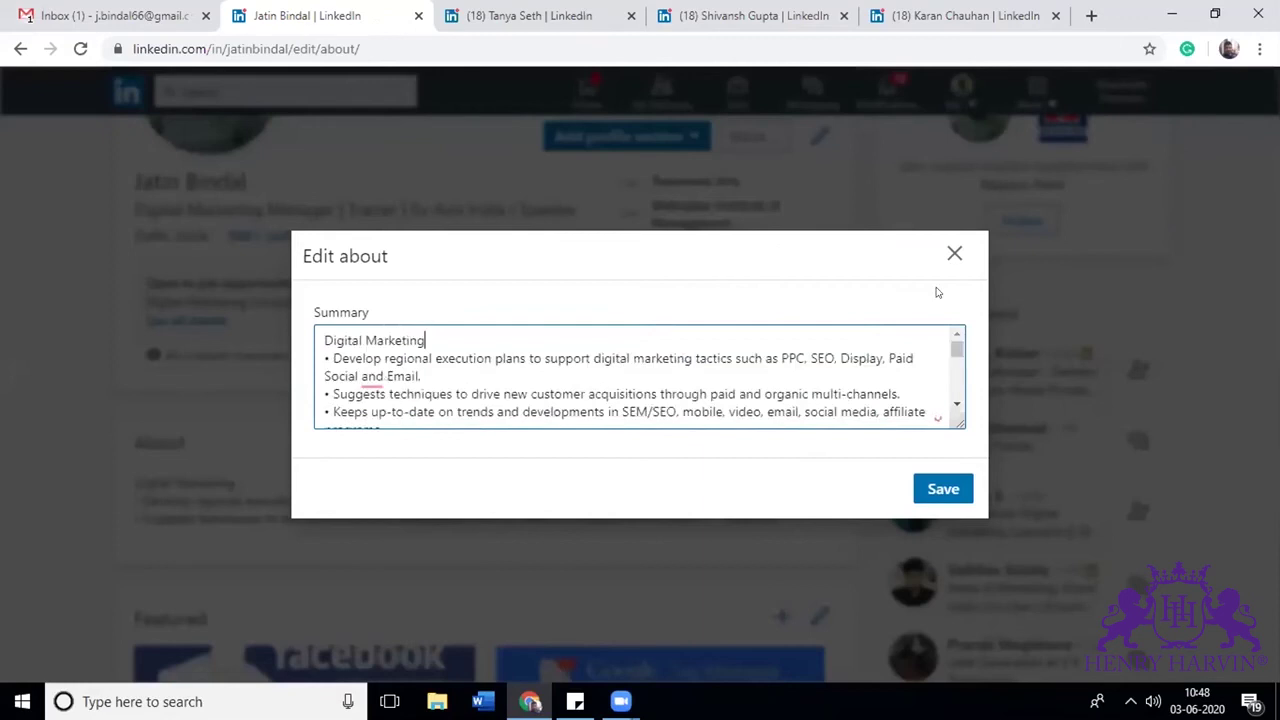
pyautogui.click(530, 342)
pyautogui.write('Manager Role:')
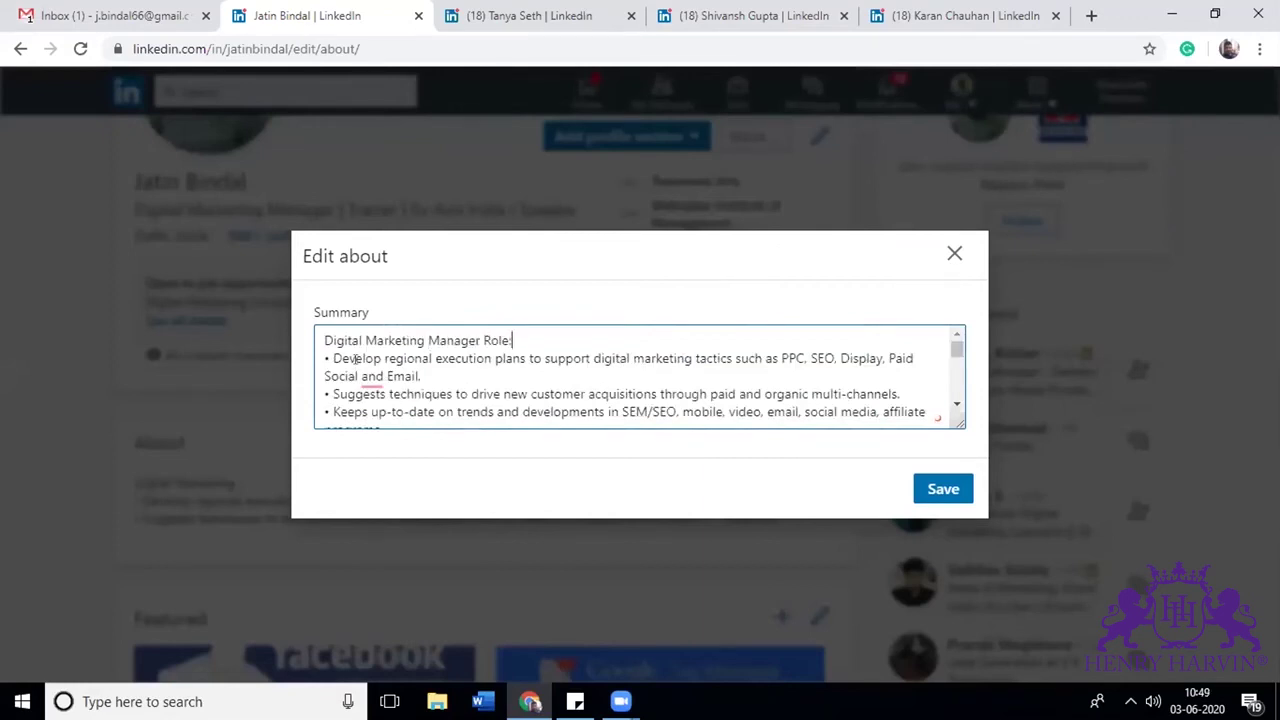
# Step: Keep the blank line before Budget Management & Reporting and save the About summary
pyautogui.scroll(-10, 512, 358)
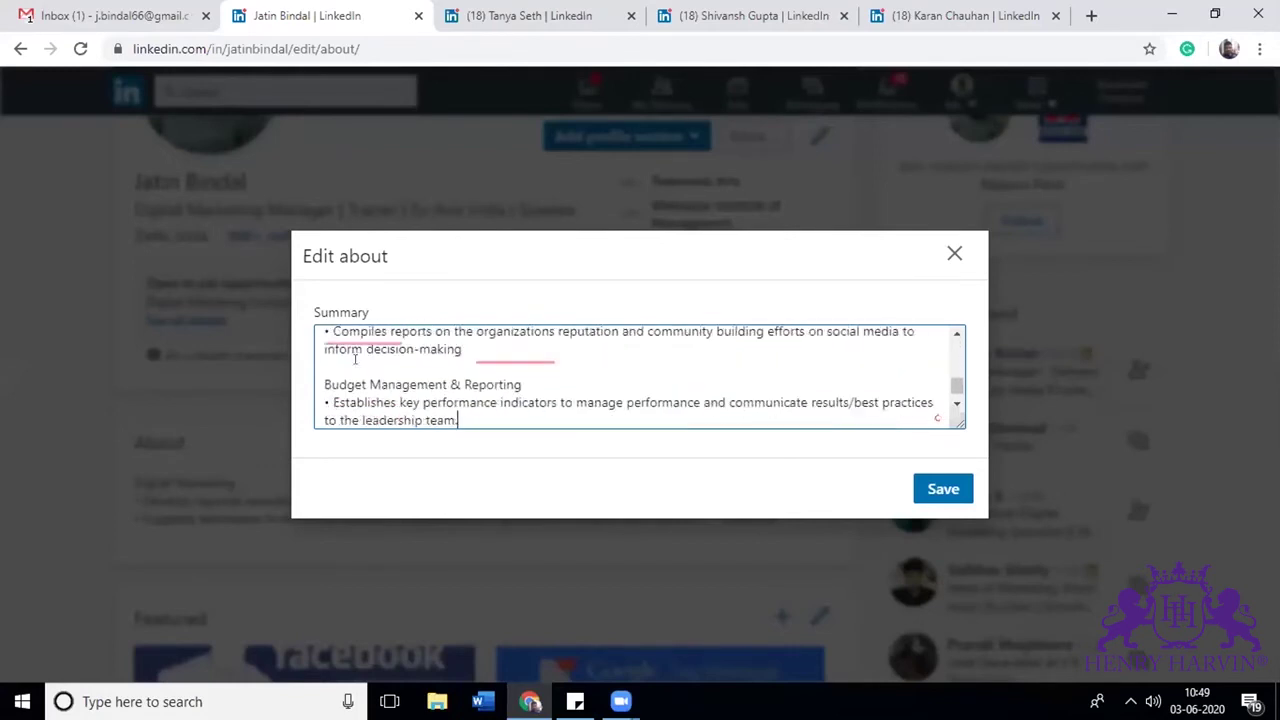
pyautogui.press('Up')
pyautogui.press('Up')
pyautogui.press('Up')
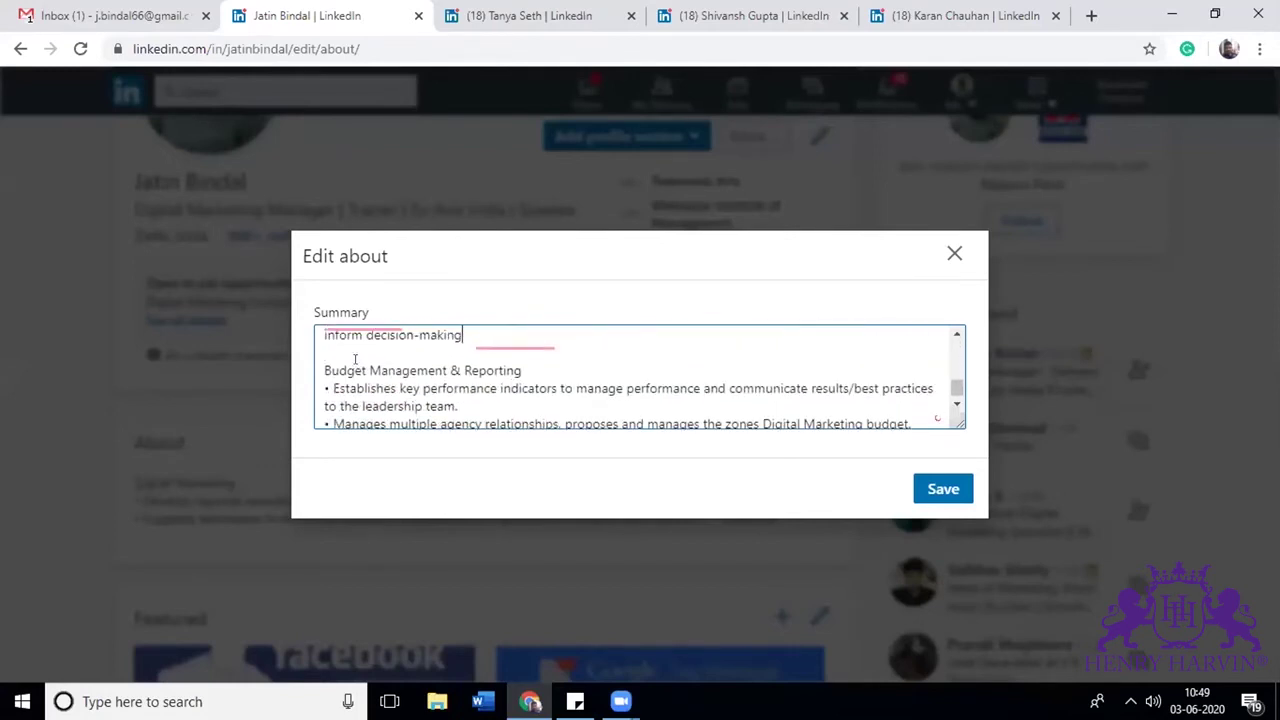
pyautogui.press('BackSpace')
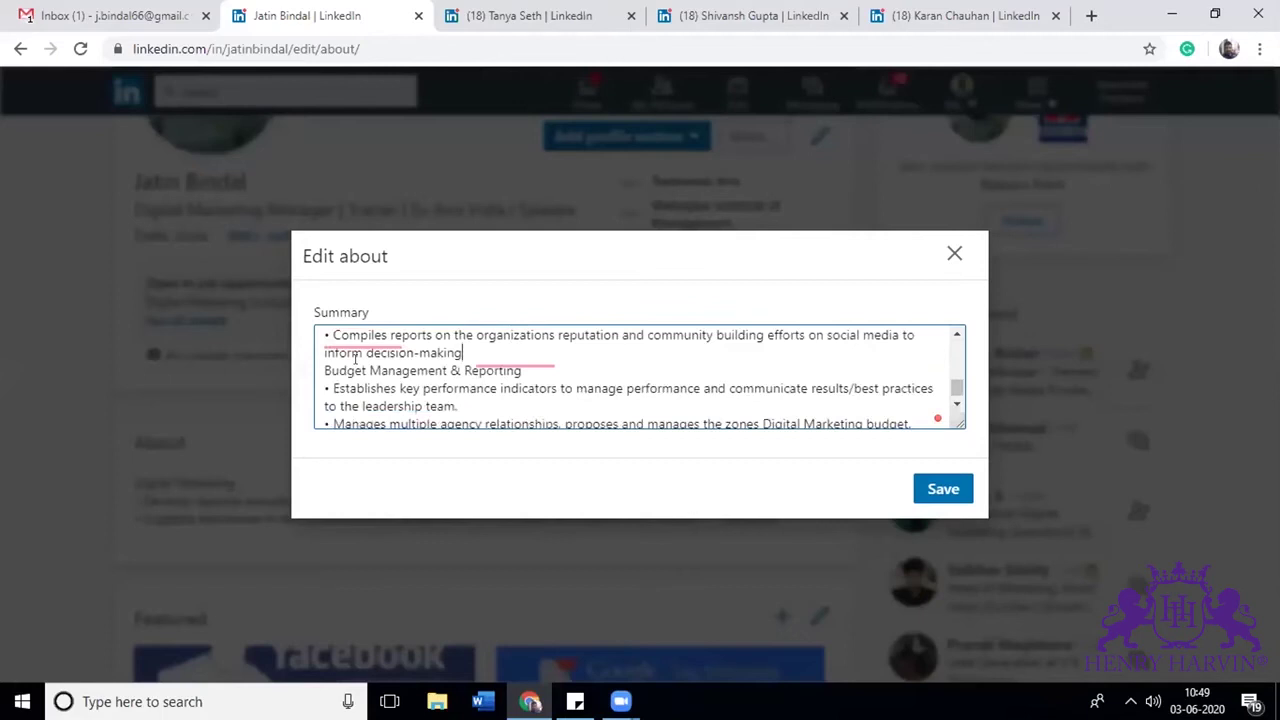
pyautogui.press('Return')
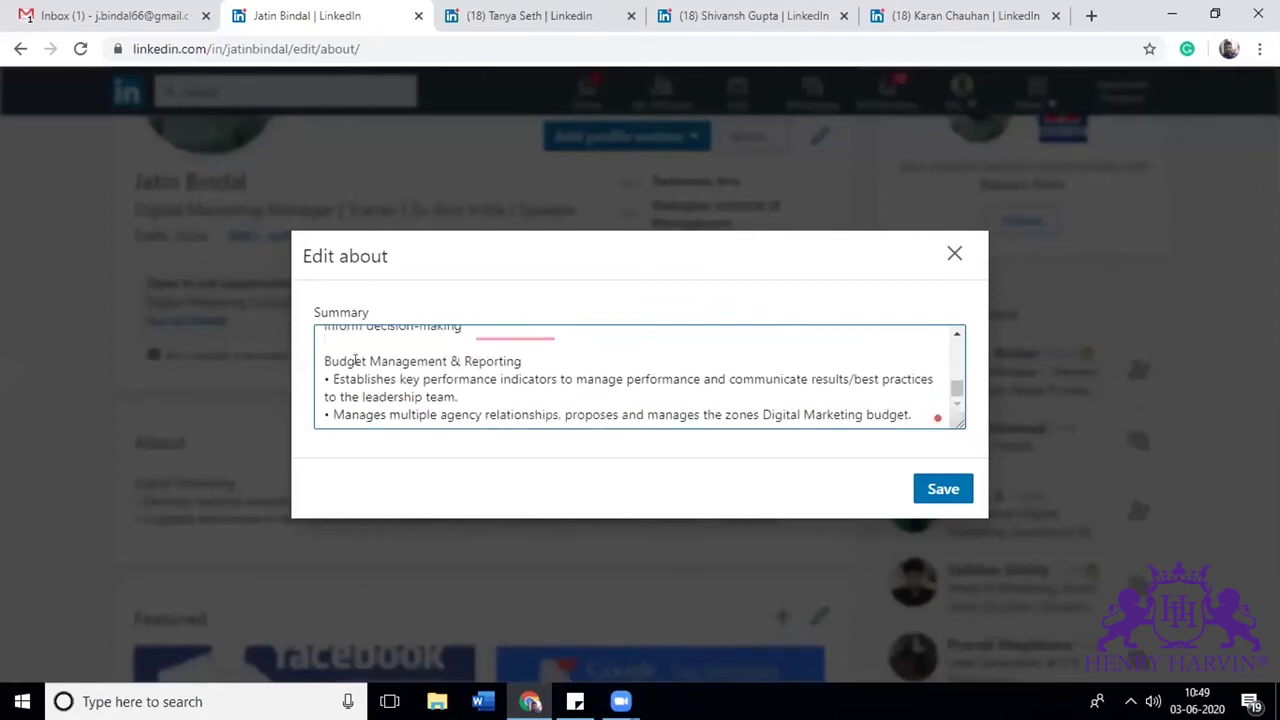
pyautogui.press('Left')
pyautogui.press('Up')
pyautogui.press('Up')
pyautogui.press('Up')
pyautogui.press('Up')
pyautogui.press('Up')
pyautogui.press('Up')
pyautogui.press('Up')
pyautogui.press('Up')
pyautogui.press('Up')
pyautogui.press('Up')
pyautogui.press('Up')
pyautogui.press('Up')
pyautogui.press('Up')
pyautogui.press('Up')
pyautogui.press('Up')
pyautogui.press('Up')
pyautogui.press('Up')
pyautogui.press('Up')
pyautogui.press('Up')
pyautogui.press('Up')
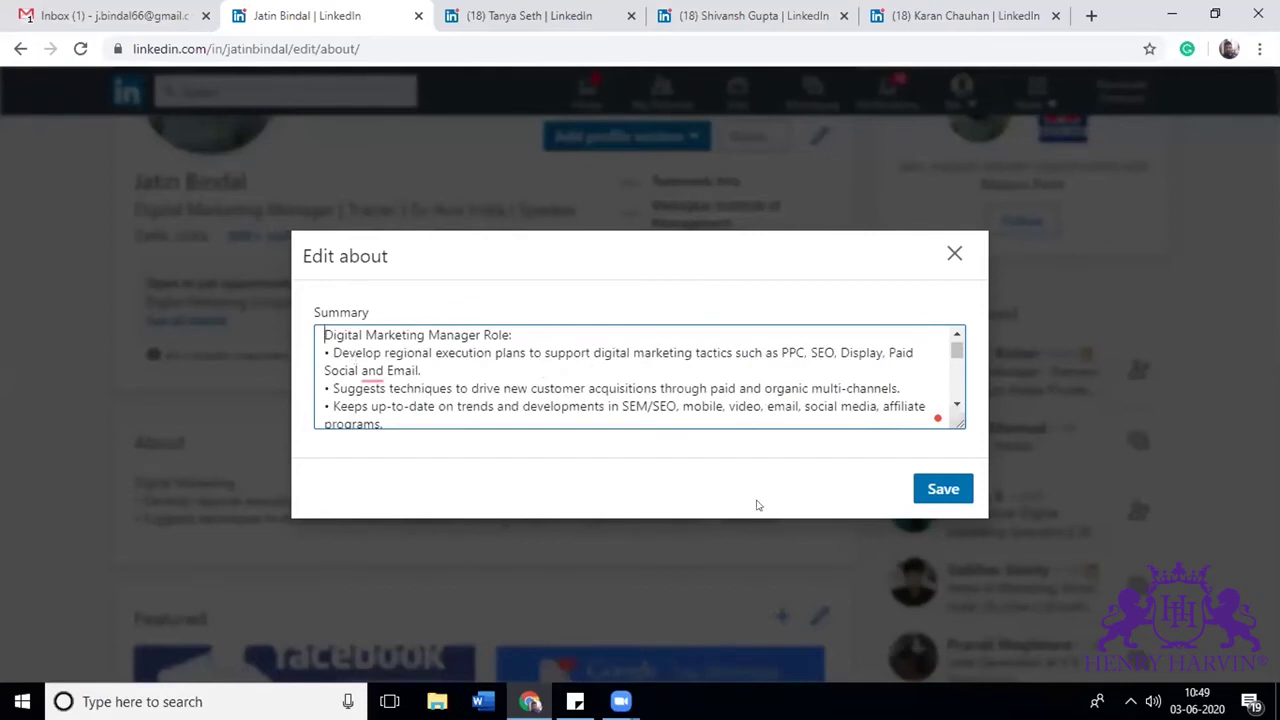
pyautogui.click(914, 488)
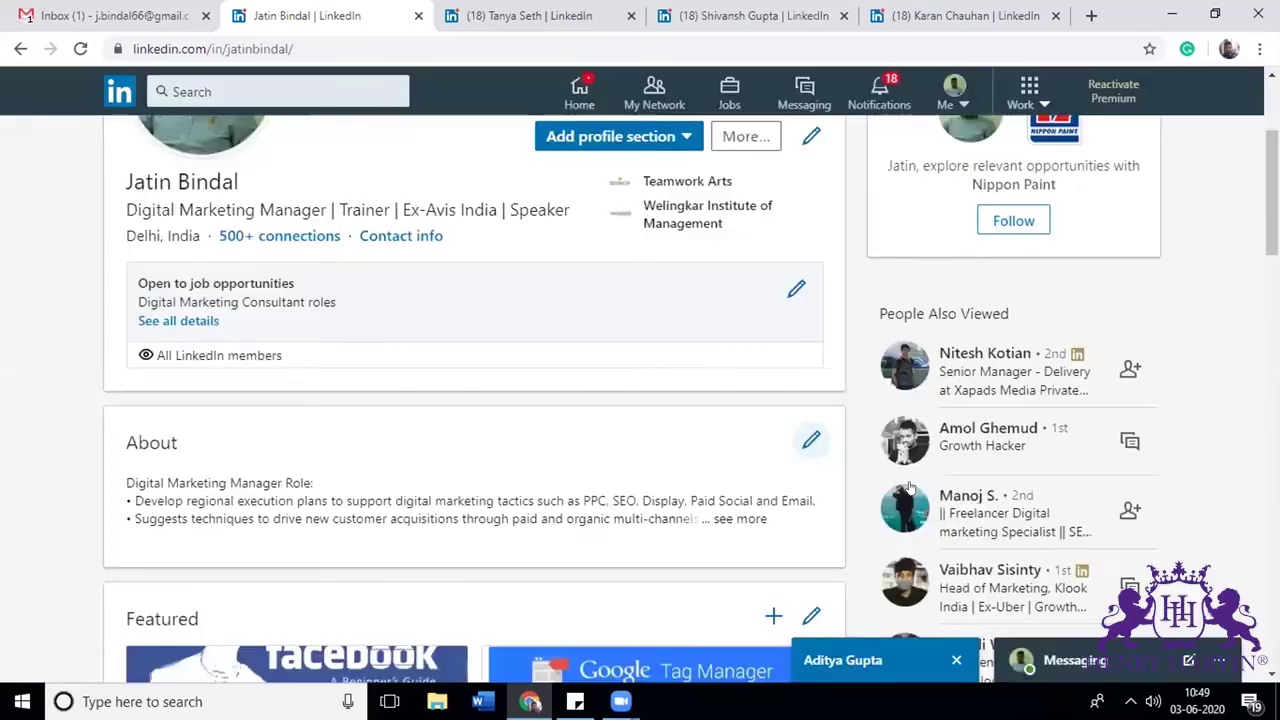
# Step: Retitle the Henry Harvin Education position to Digital Marketing Manager, mark that LinkedIn helped, and save
pyautogui.scroll(-5, 593, 442)
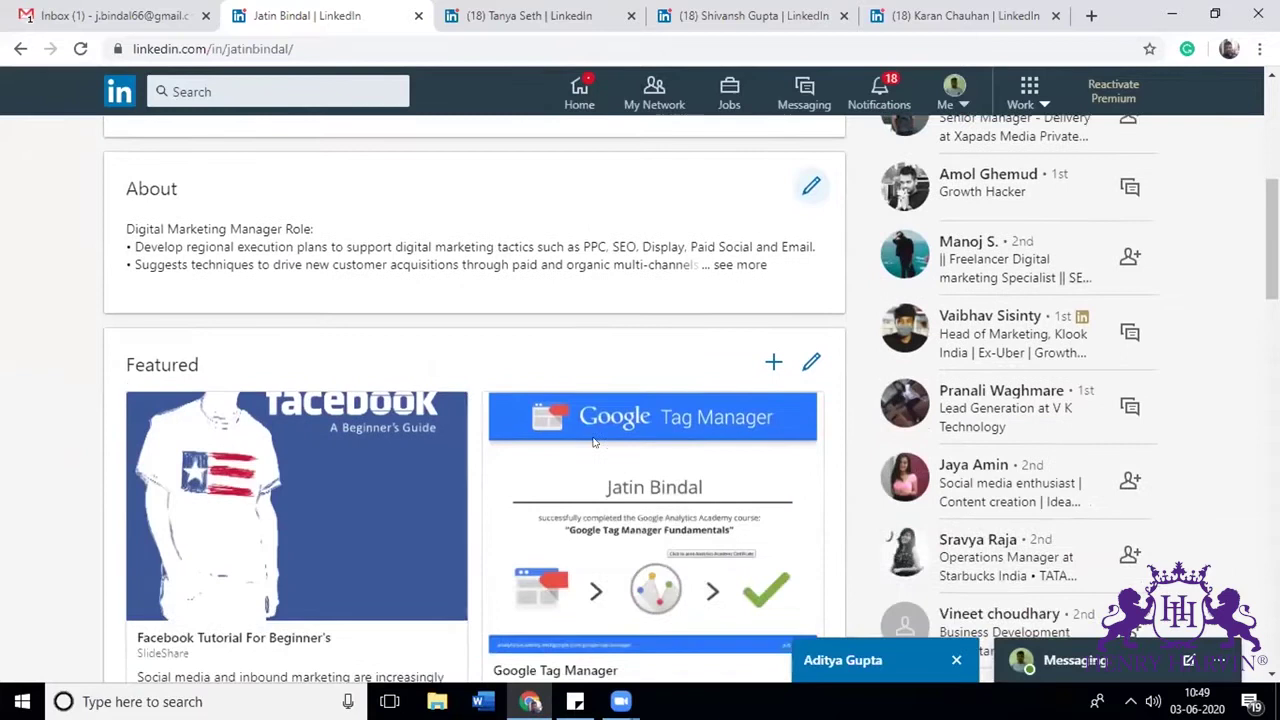
pyautogui.scroll(1, 593, 442)
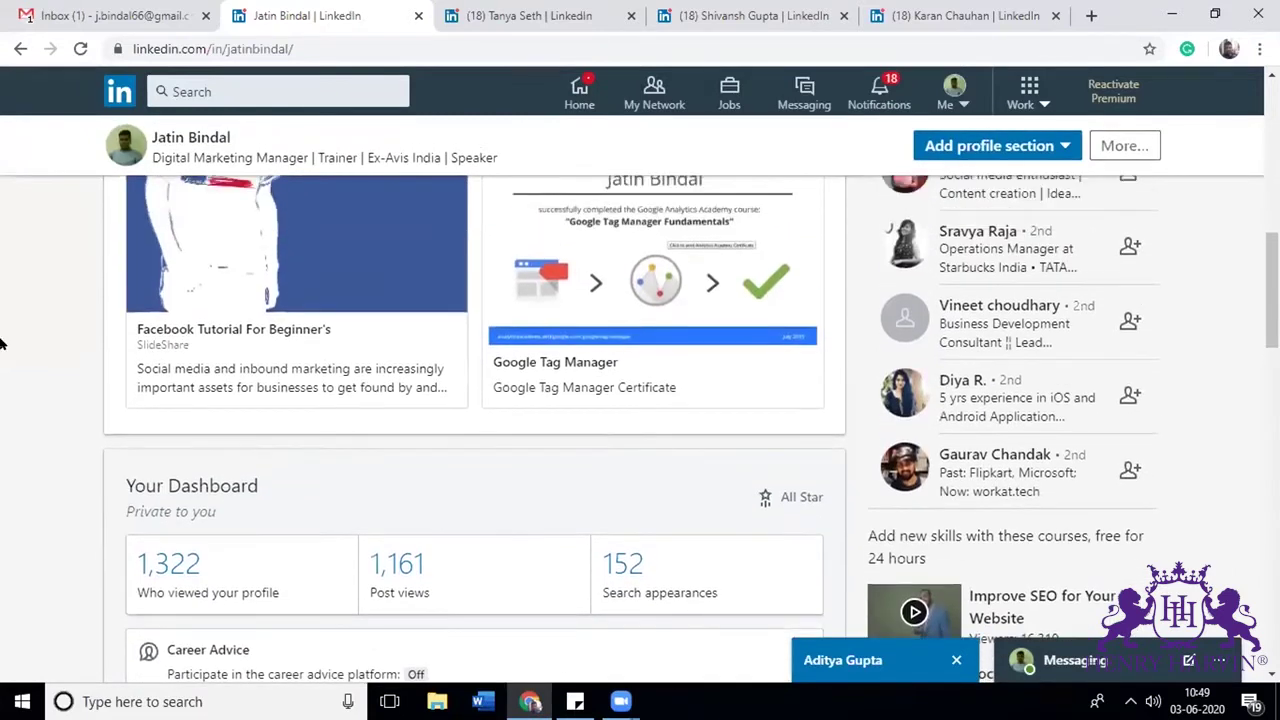
pyautogui.scroll(-4, 798, 473)
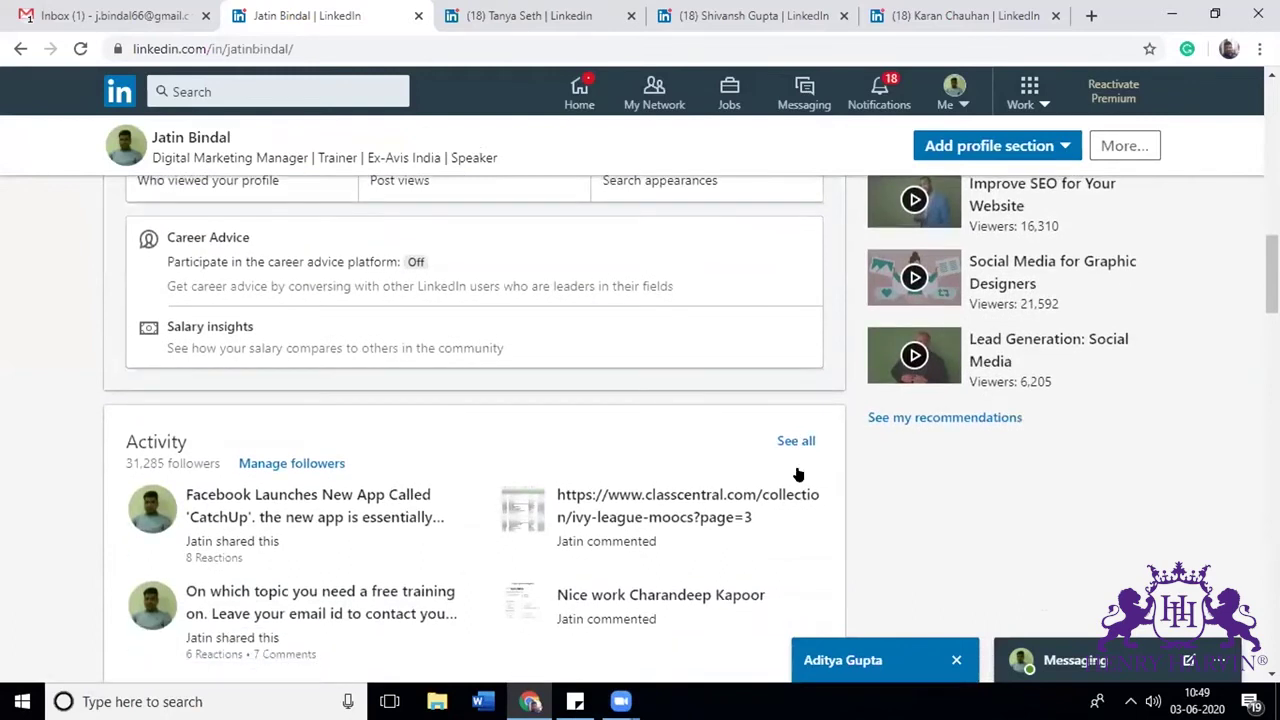
pyautogui.scroll(-6, 798, 473)
pyautogui.scroll(1, 798, 473)
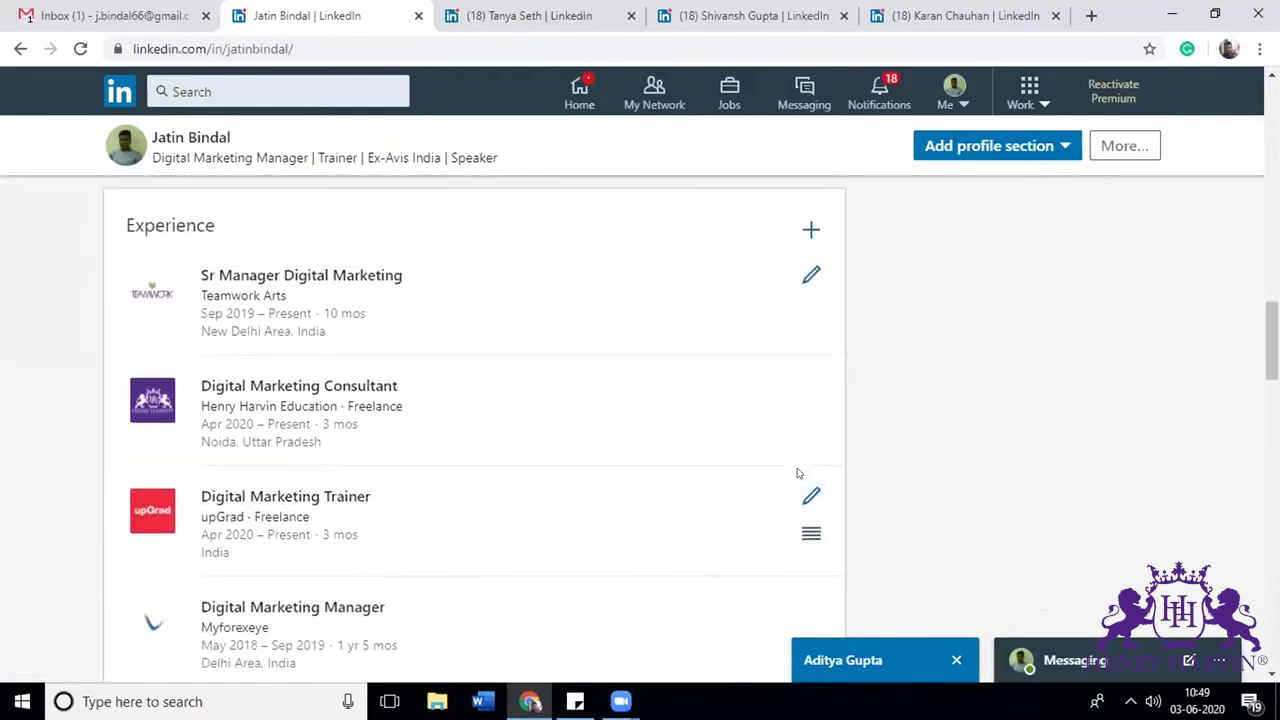
pyautogui.click(805, 385)
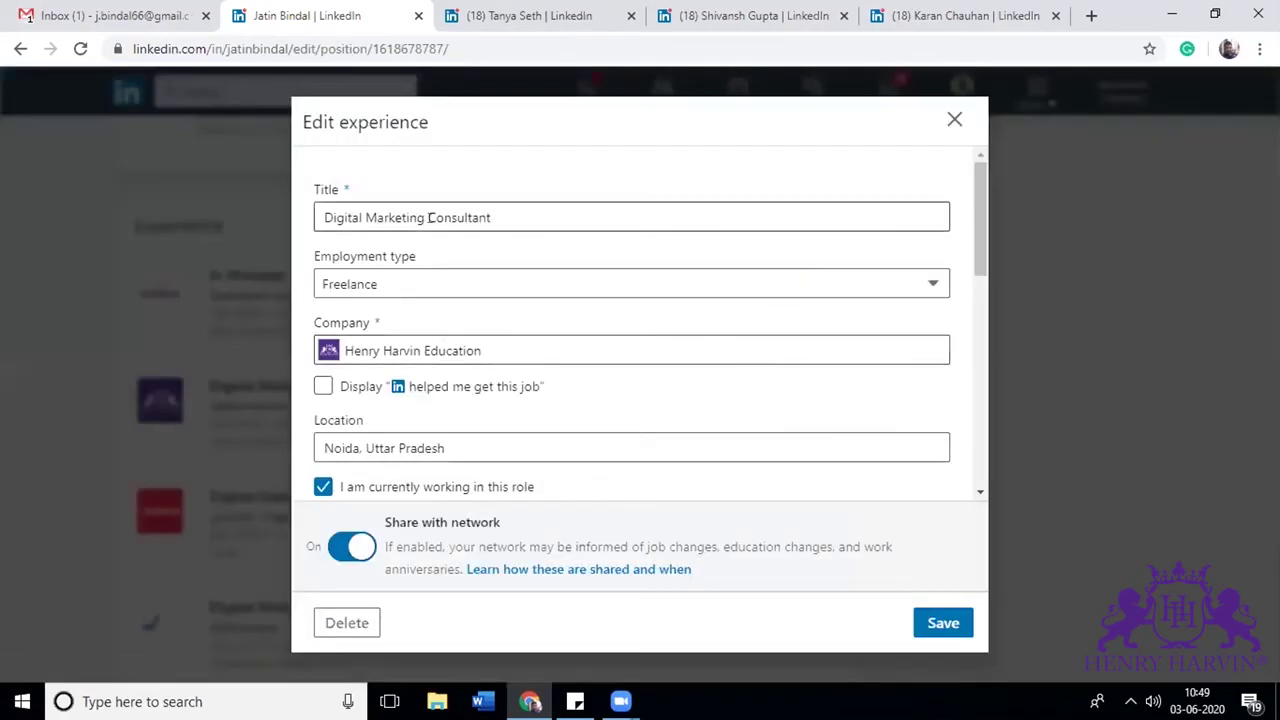
pyautogui.doubleClick(428, 217)
pyautogui.write('Ma')
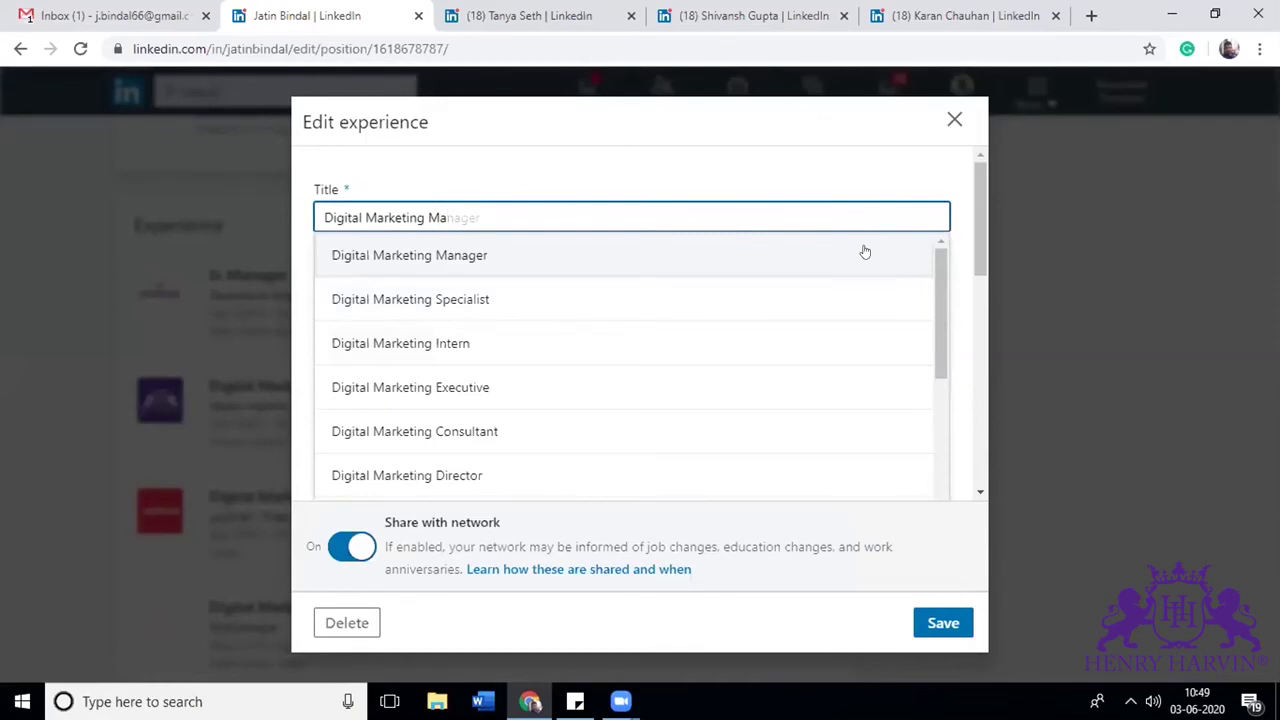
pyautogui.click(865, 252)
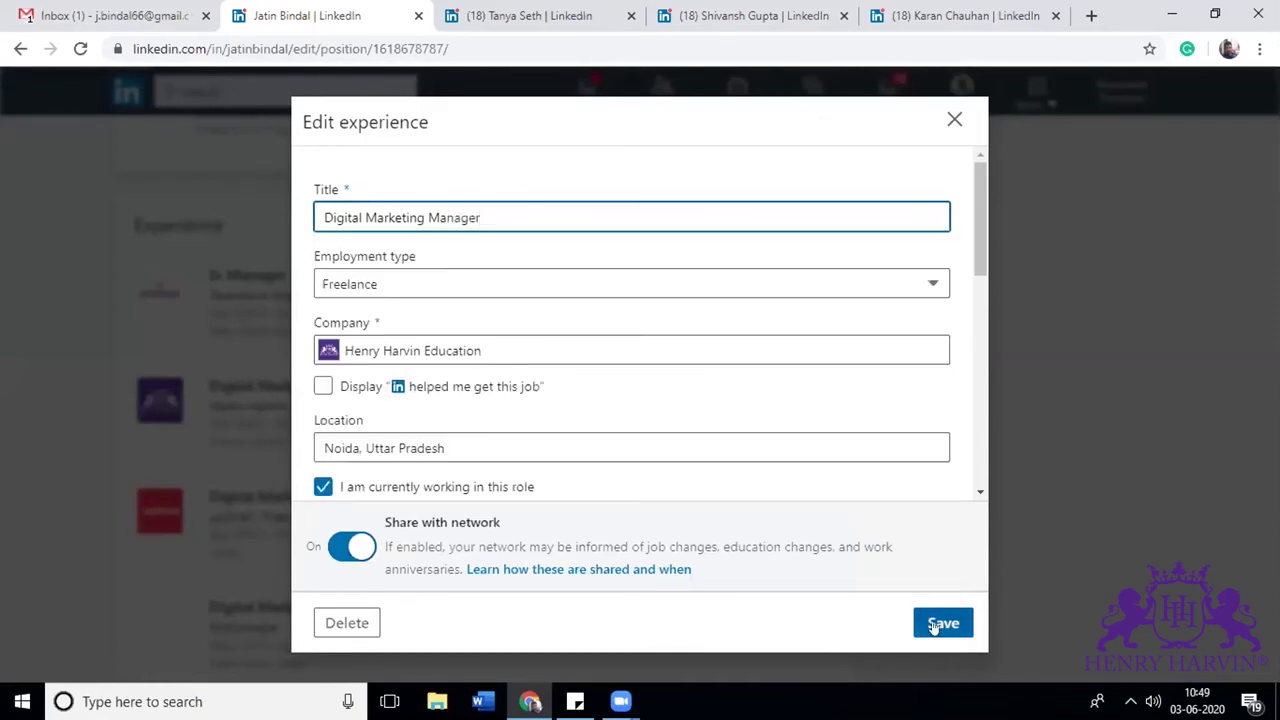
pyautogui.click(321, 389)
pyautogui.click(937, 623)
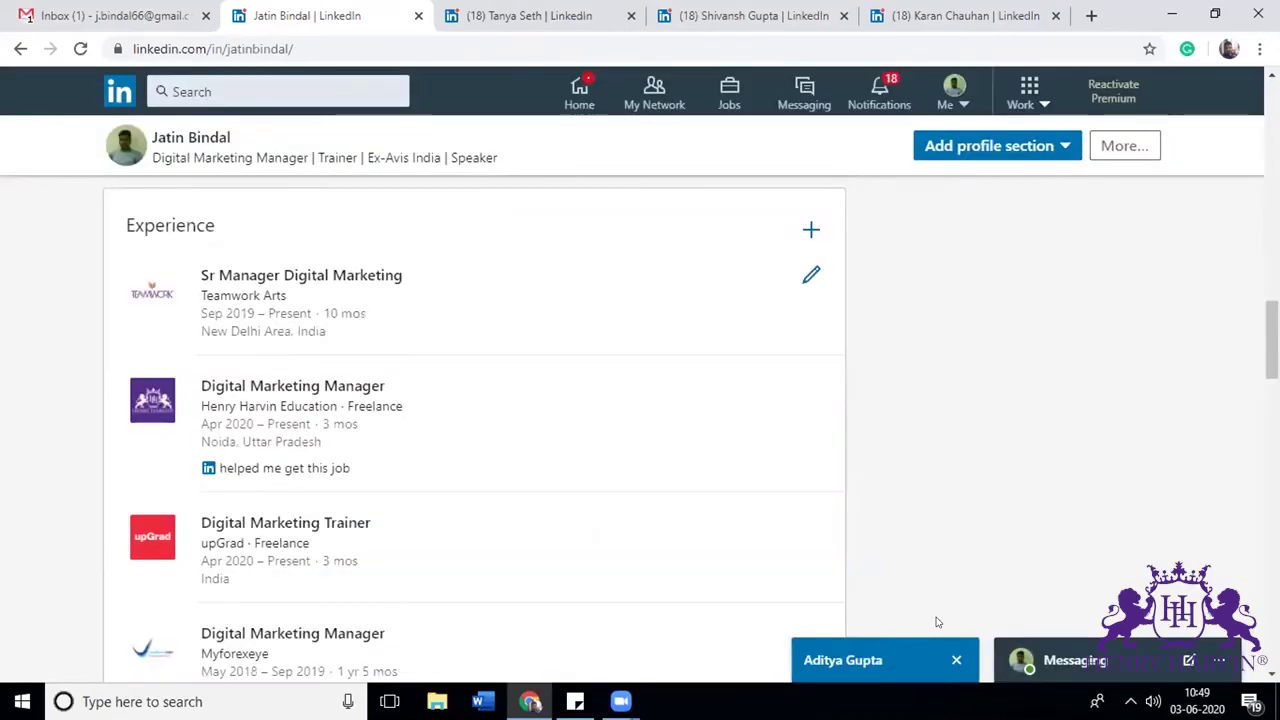
# Step: Open the upGrad Digital Marketing Trainer position editor and close it without changes
pyautogui.scroll(-2, 1168, 459)
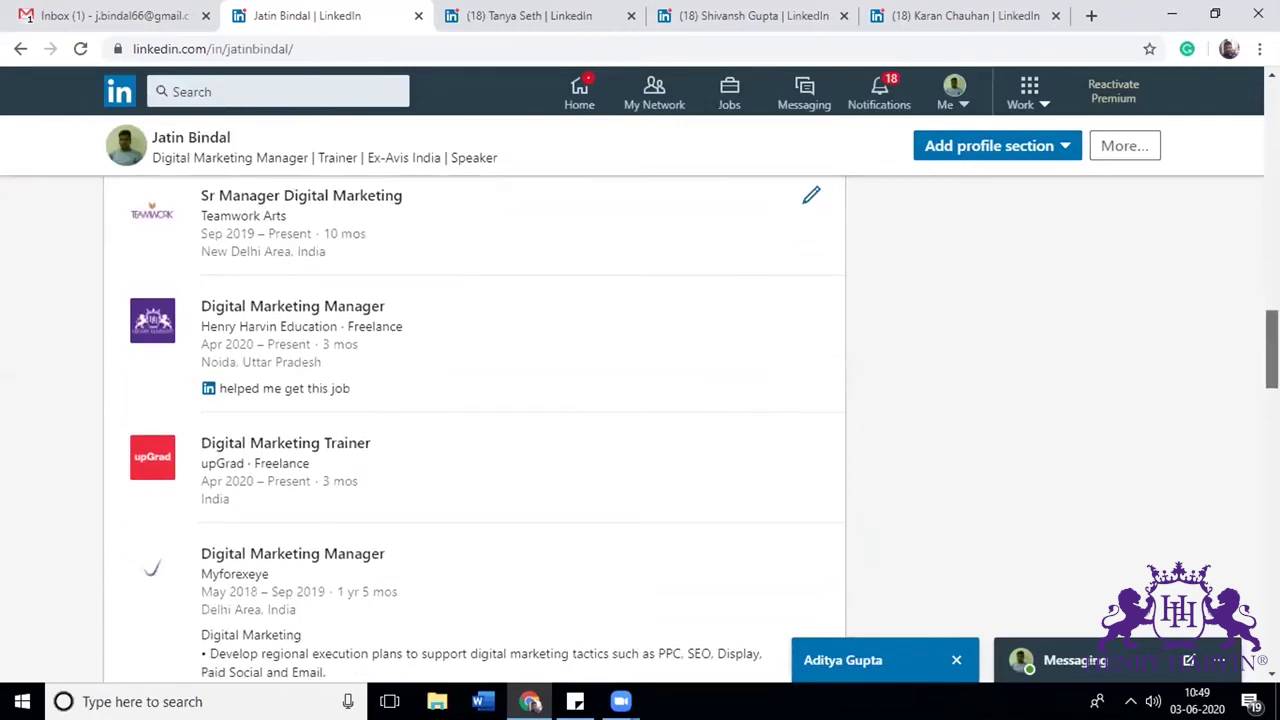
pyautogui.click(810, 364)
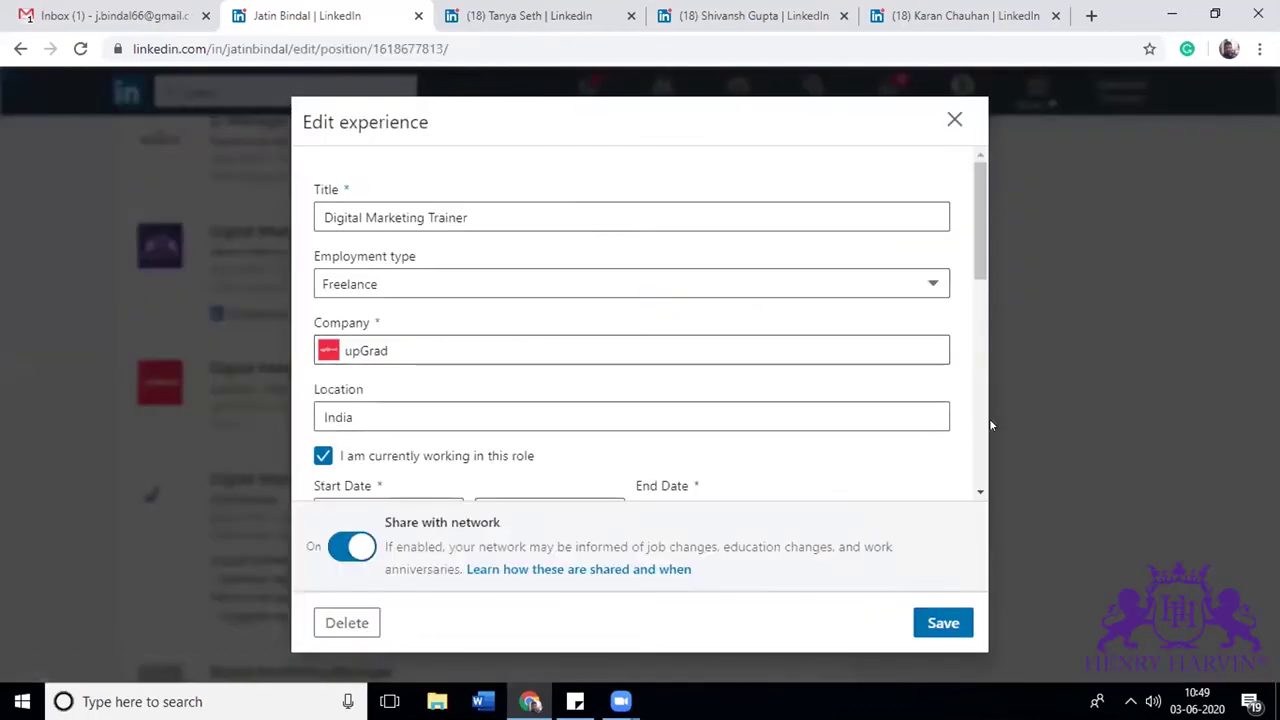
pyautogui.click(981, 426)
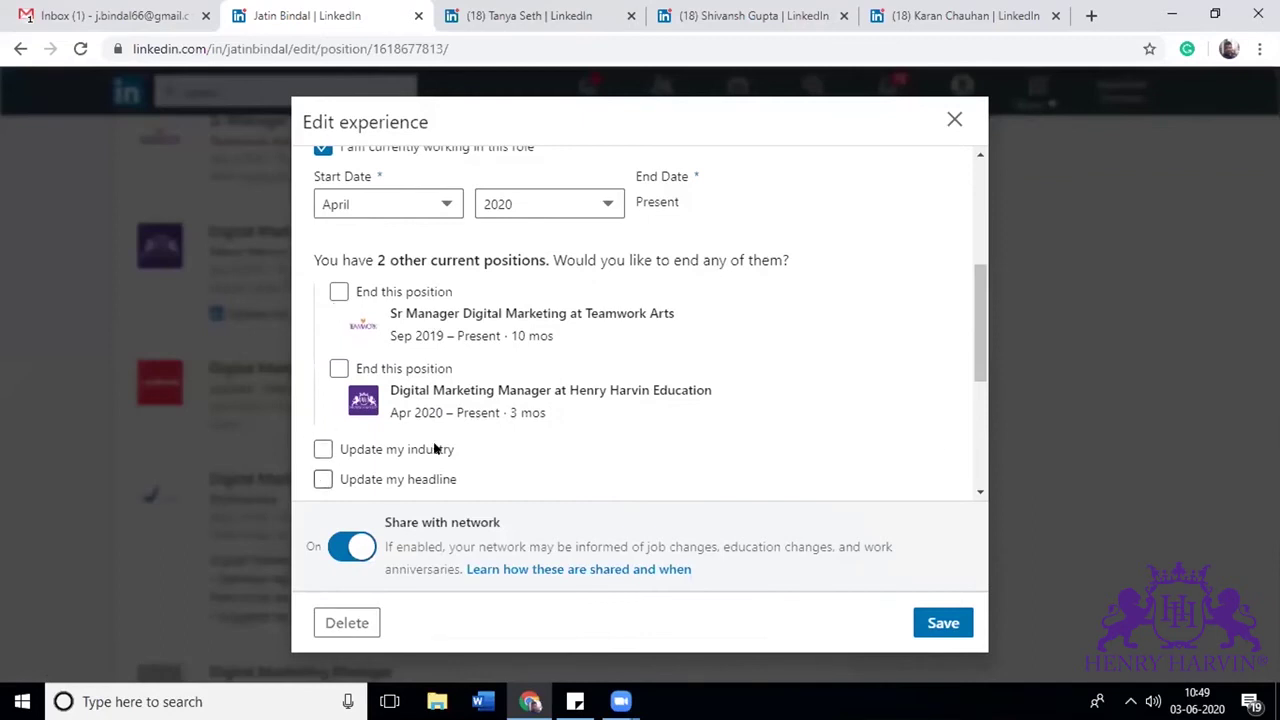
pyautogui.click(983, 418)
pyautogui.moveTo(989, 389); pyautogui.dragTo(978, 260)
pyautogui.press('Escape')
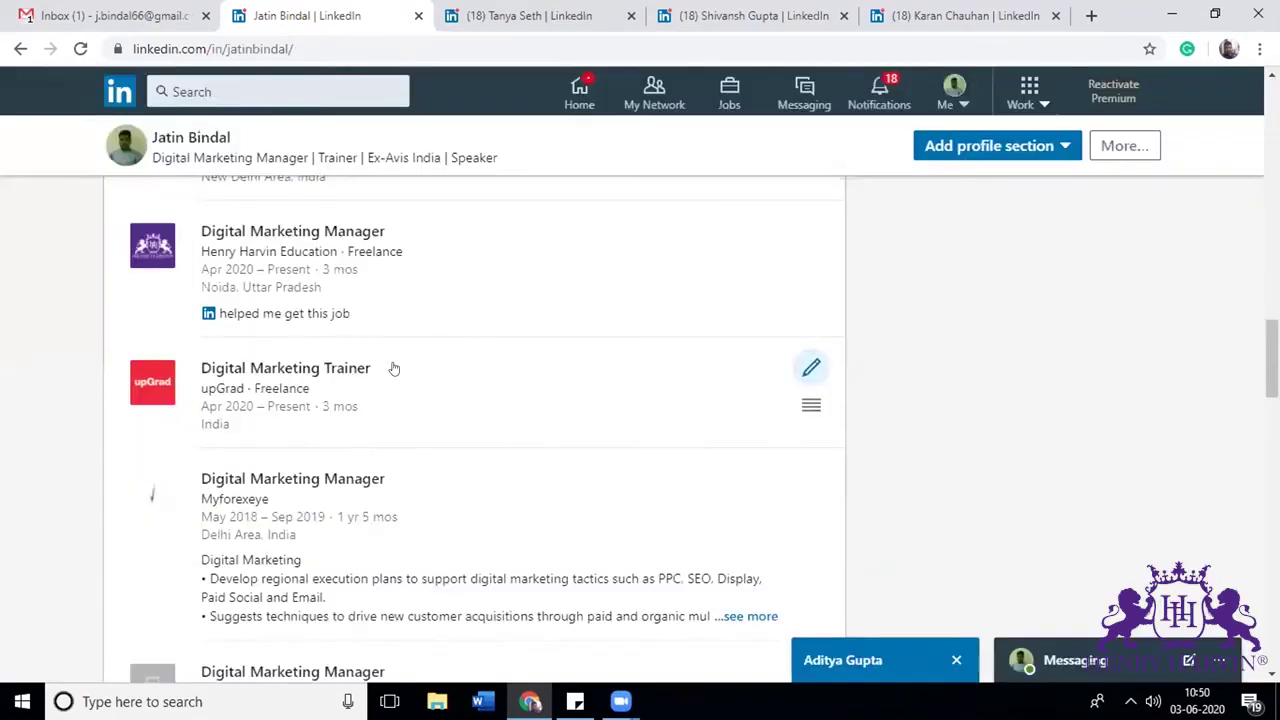
# Step: Expand the full Myforexeye job description, then scroll down to Skills & Endorsements
pyautogui.scroll(2, 1272, 360)
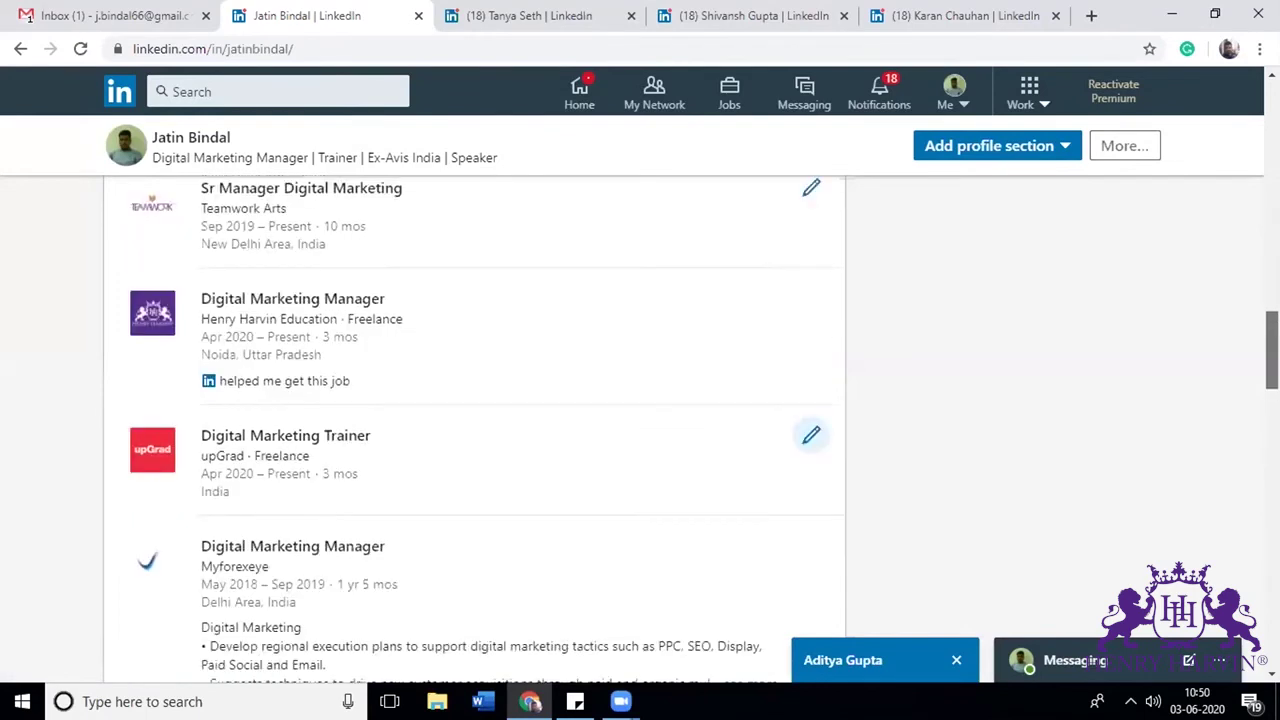
pyautogui.scroll(-2, 1272, 360)
pyautogui.scroll(-1, 714, 251)
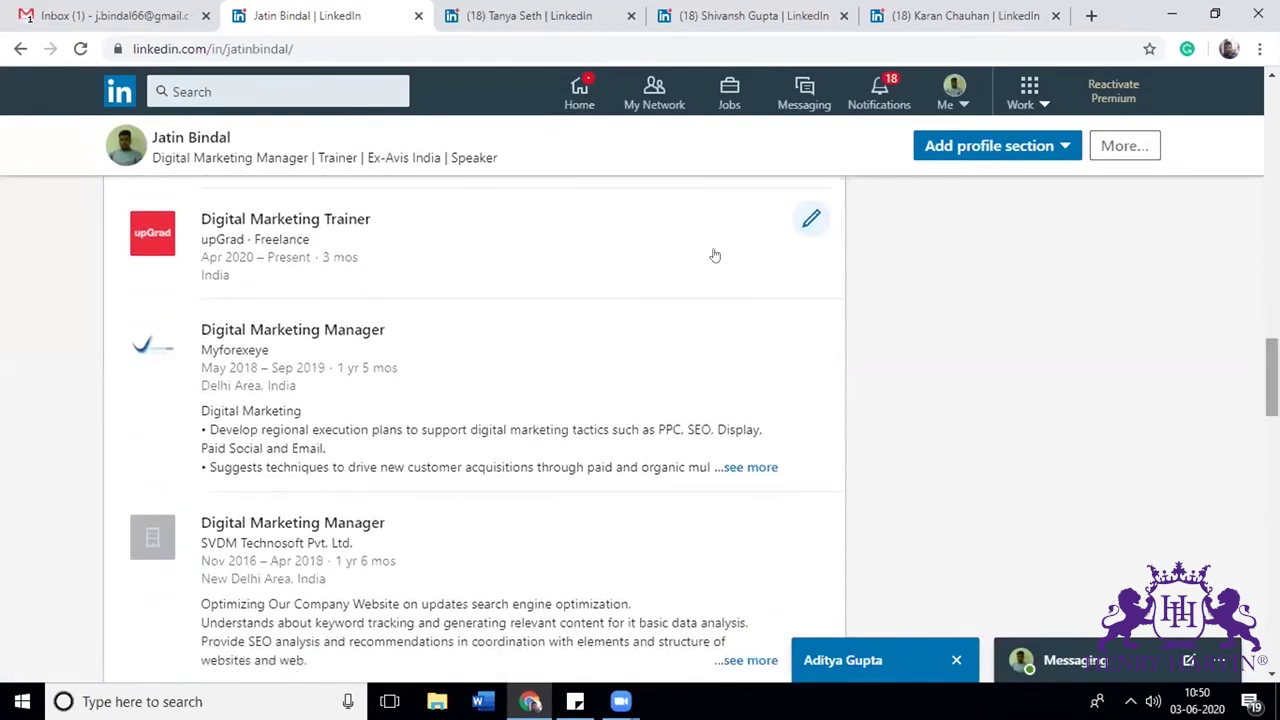
pyautogui.click(752, 468)
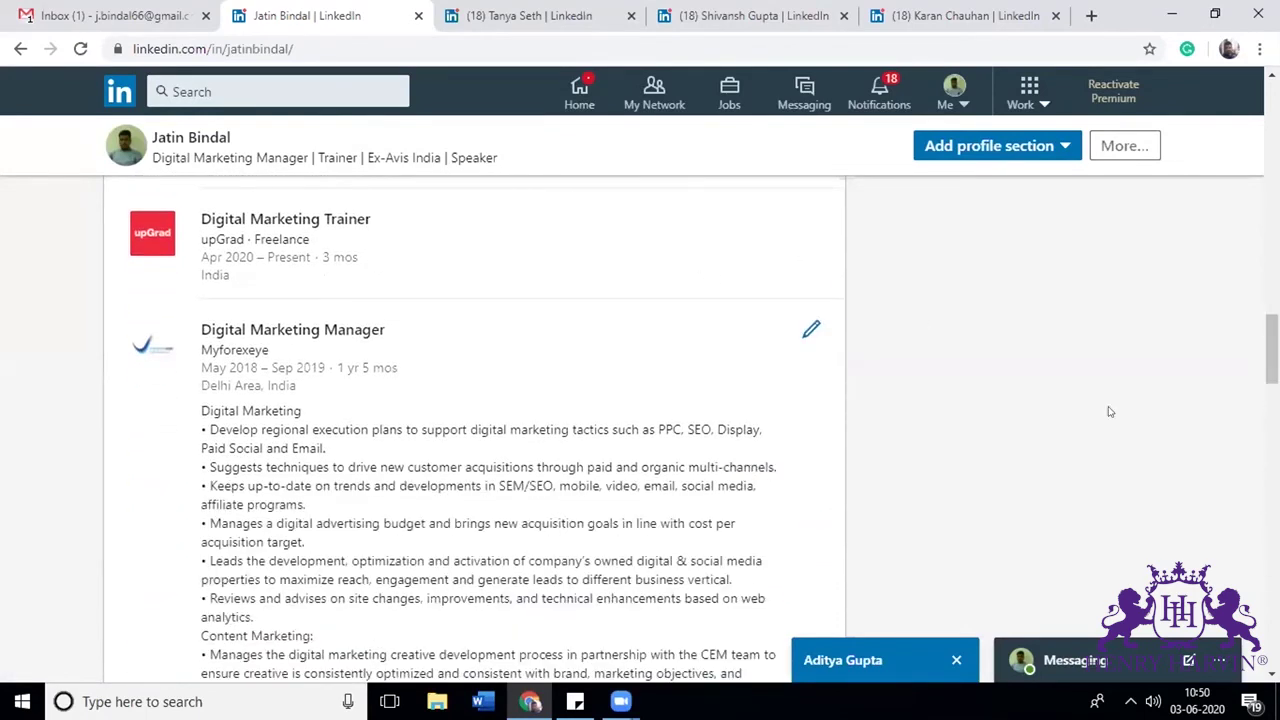
pyautogui.scroll(-3, 1272, 350)
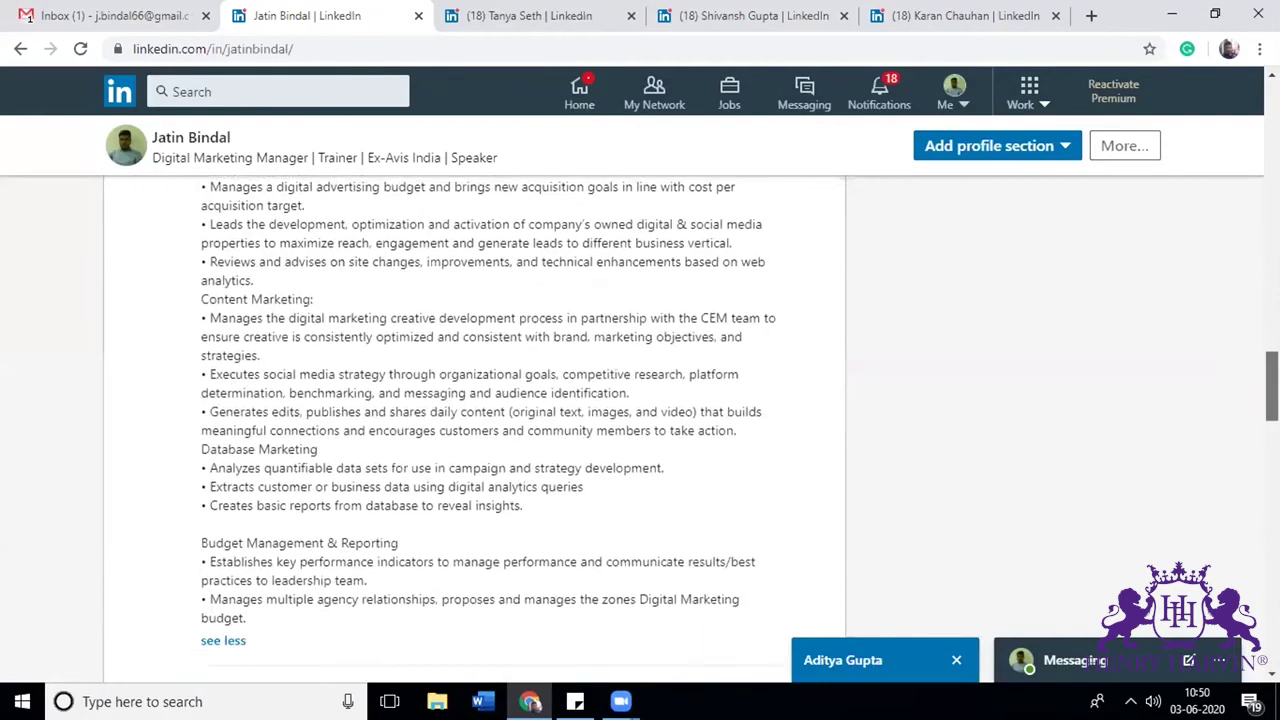
pyautogui.scroll(-3, 1272, 380)
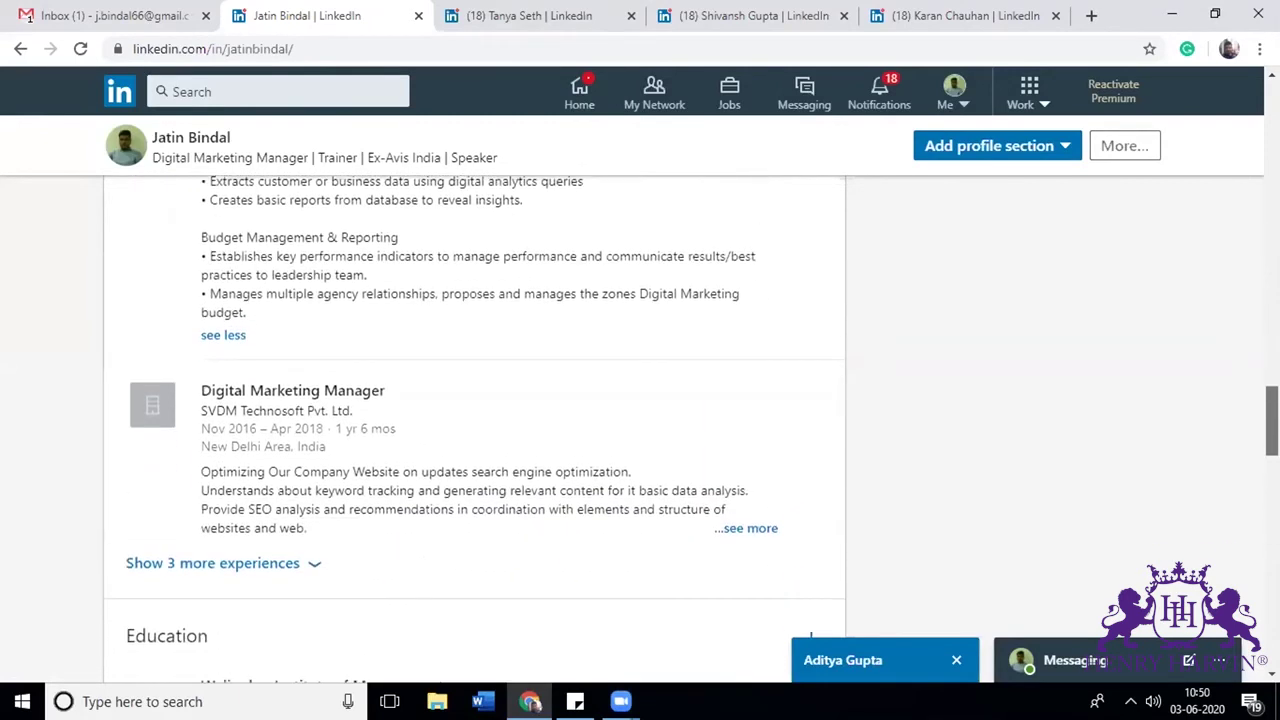
pyautogui.scroll(1, 1272, 420)
pyautogui.scroll(-4, 1272, 420)
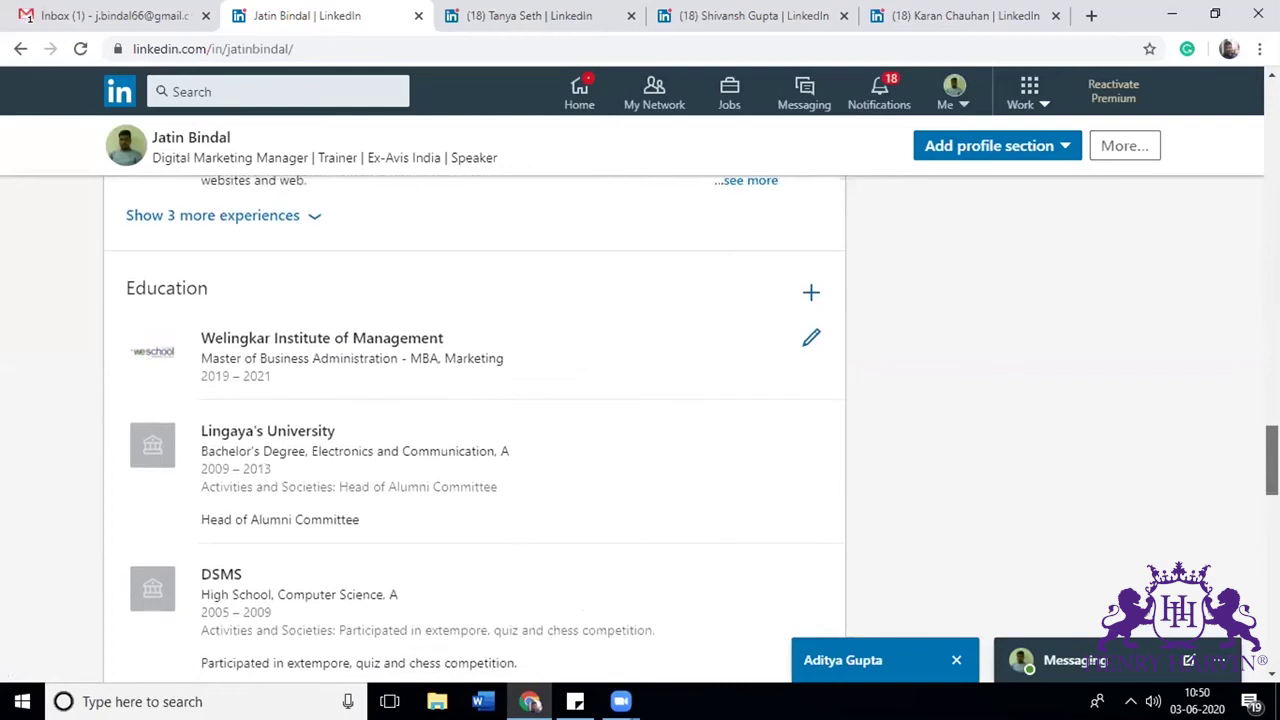
pyautogui.scroll(-5, 565, 459)
pyautogui.scroll(-7, 1222, 545)
pyautogui.scroll(2, 1222, 545)
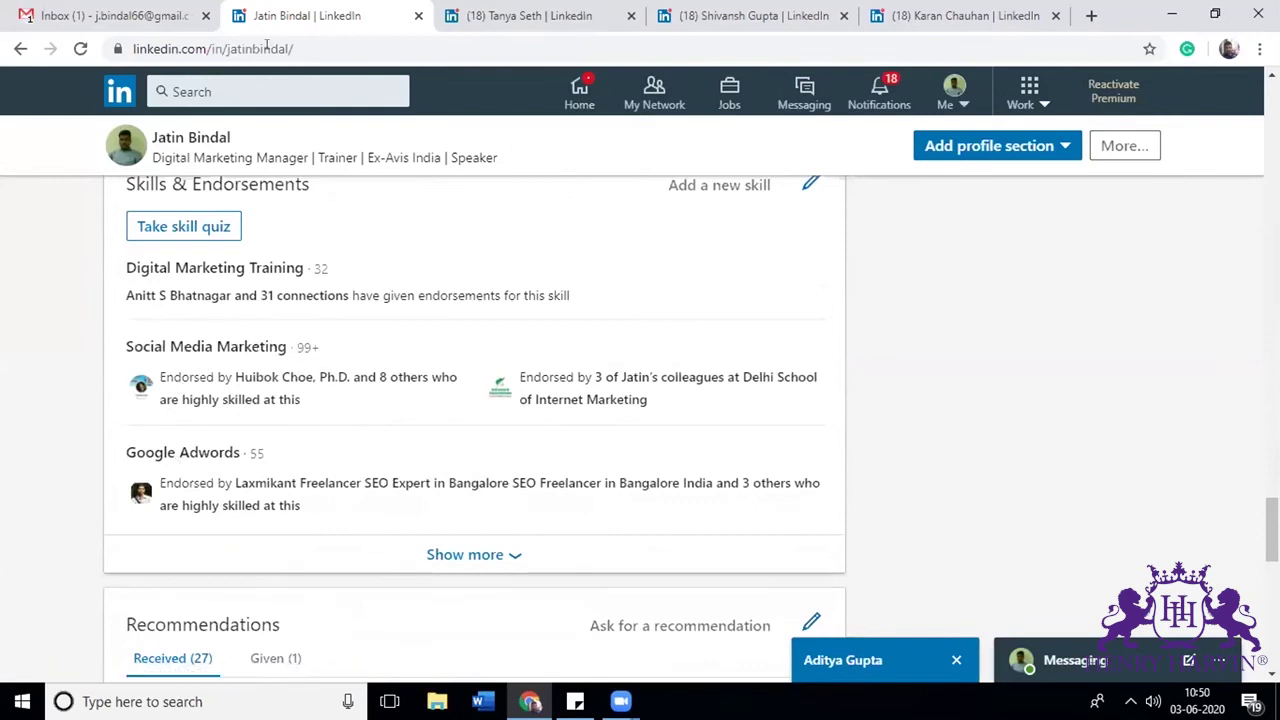
# Step: Search LinkedIn for the connection by name and open the LoanBroker.in CEO's profile
pyautogui.click(236, 96)
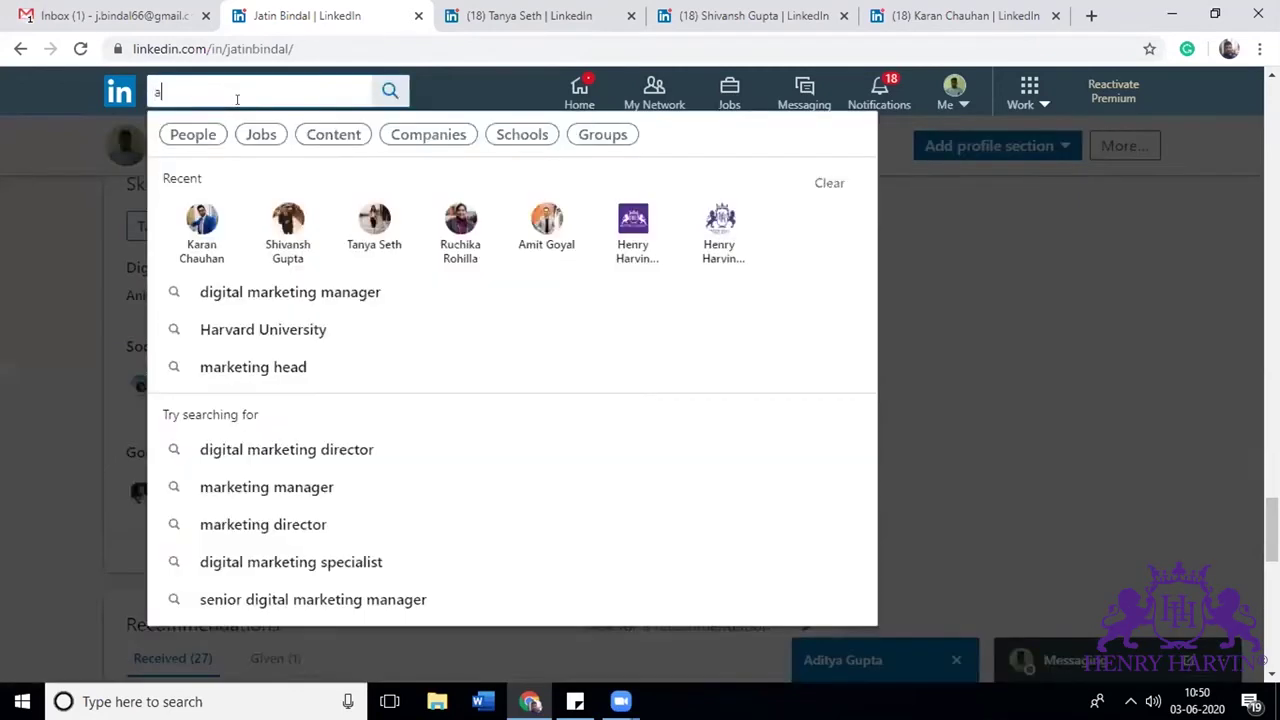
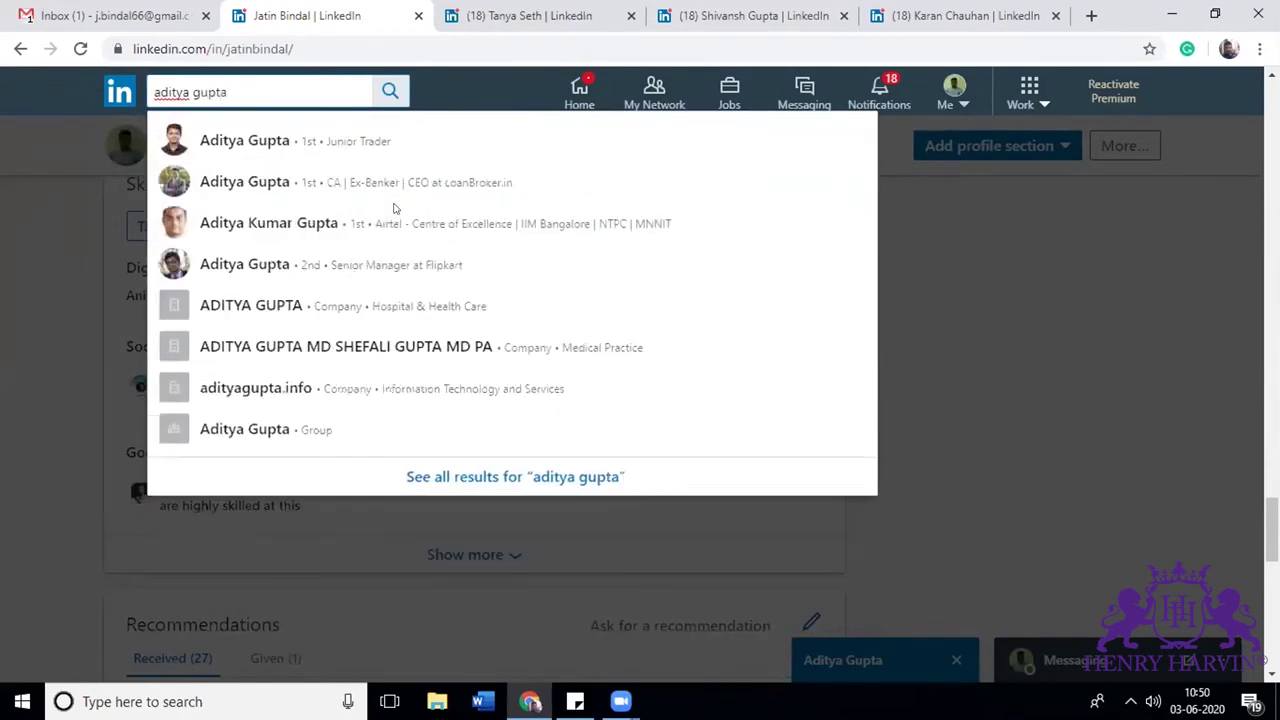
pyautogui.rightClick(263, 186)
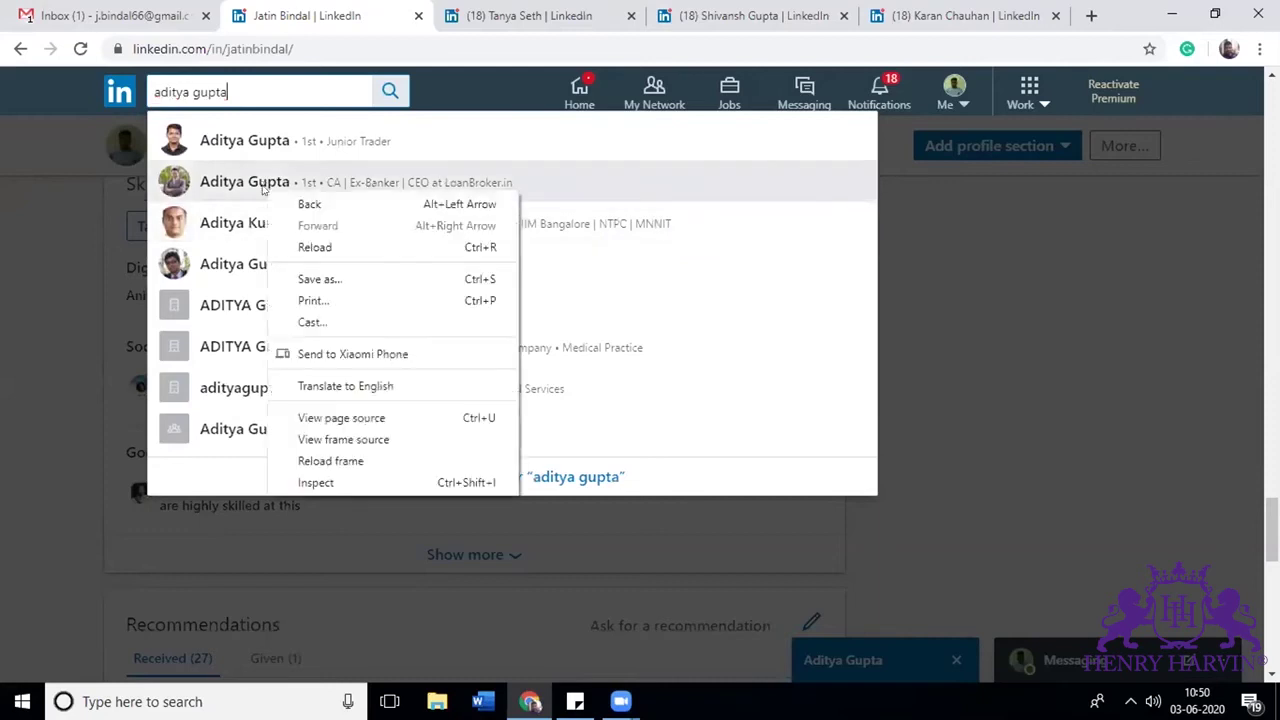
pyautogui.click(218, 188)
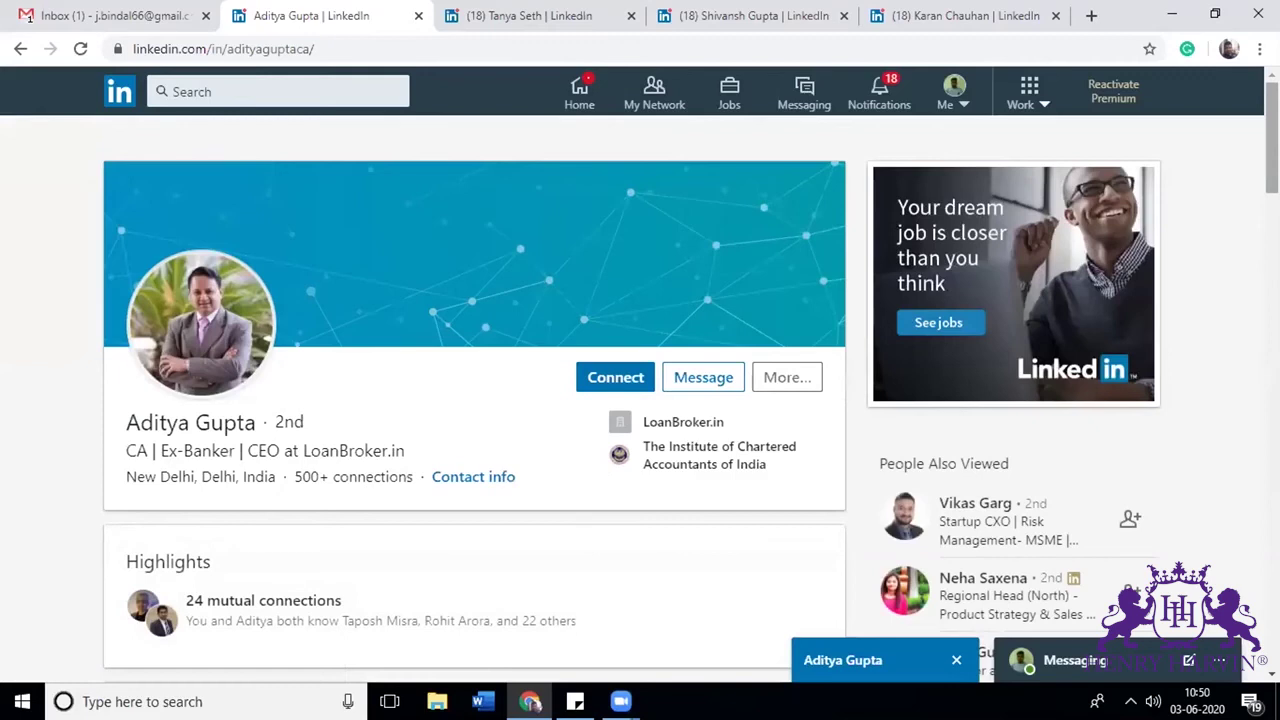
# Step: Reload the CEO's profile, then view and close its Banking skill endorsers list
pyautogui.click(80, 48)
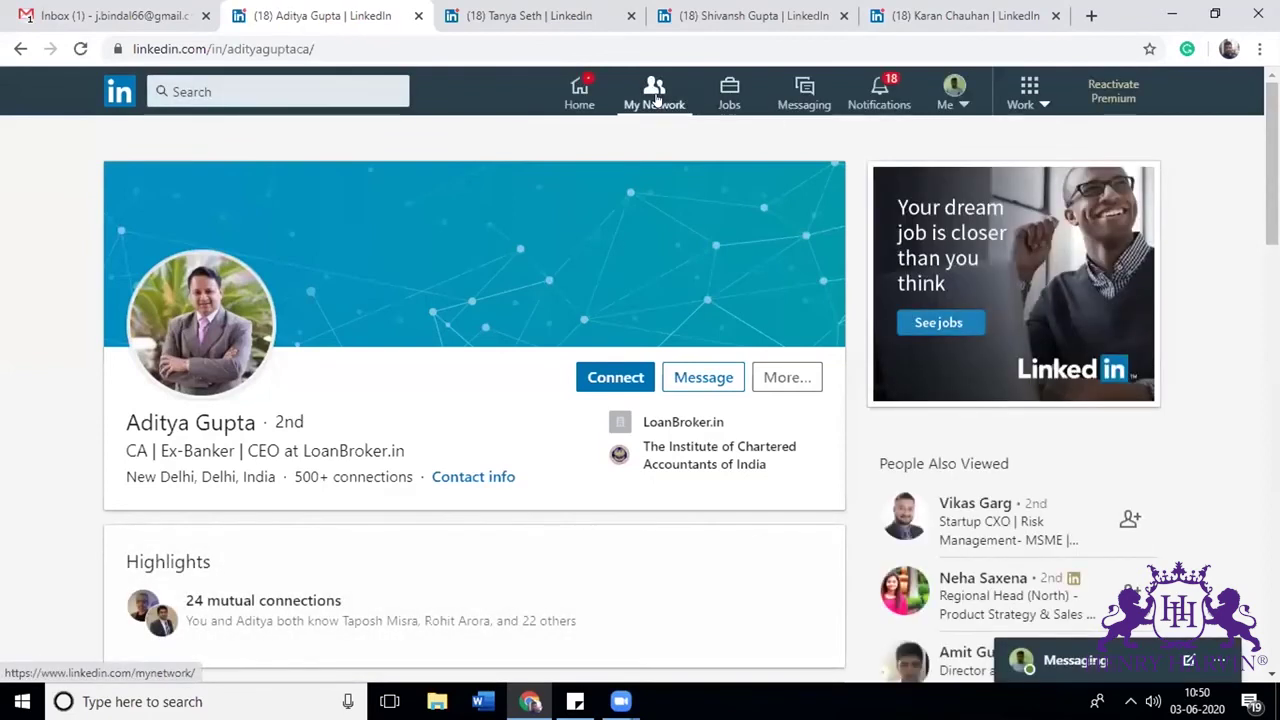
pyautogui.click(655, 100)
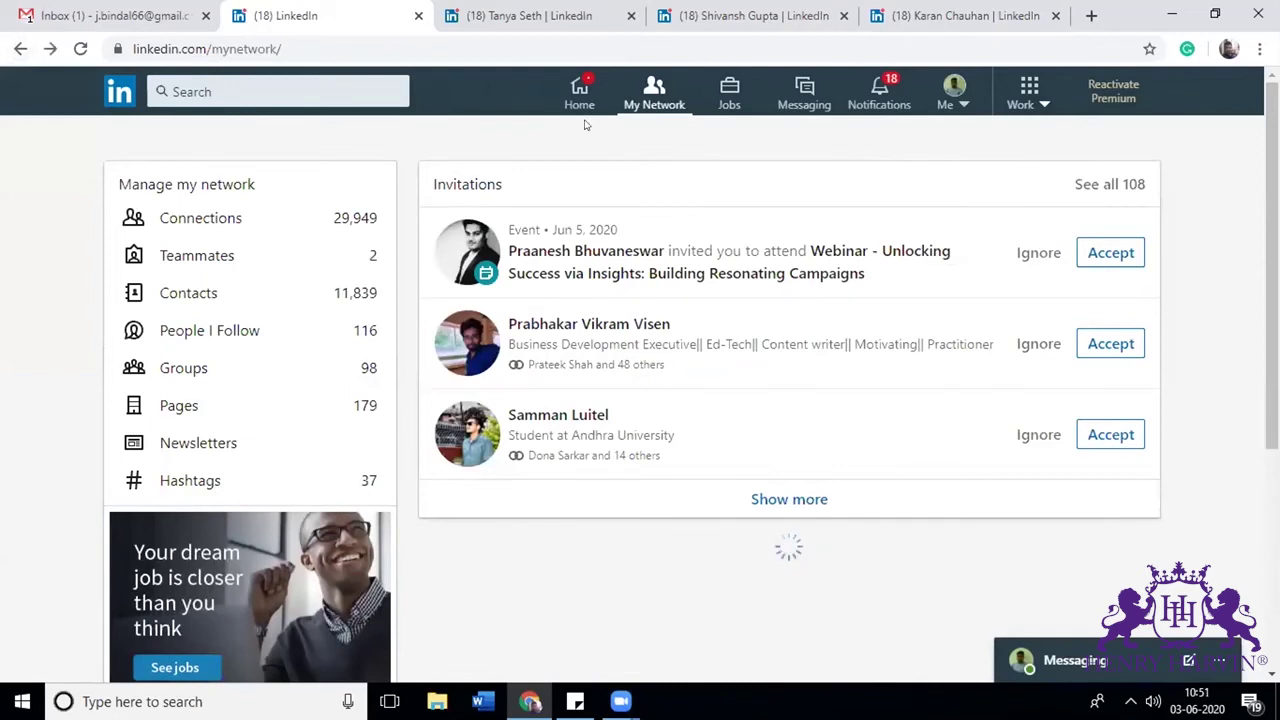
pyautogui.hotkey('alt', 'Left')
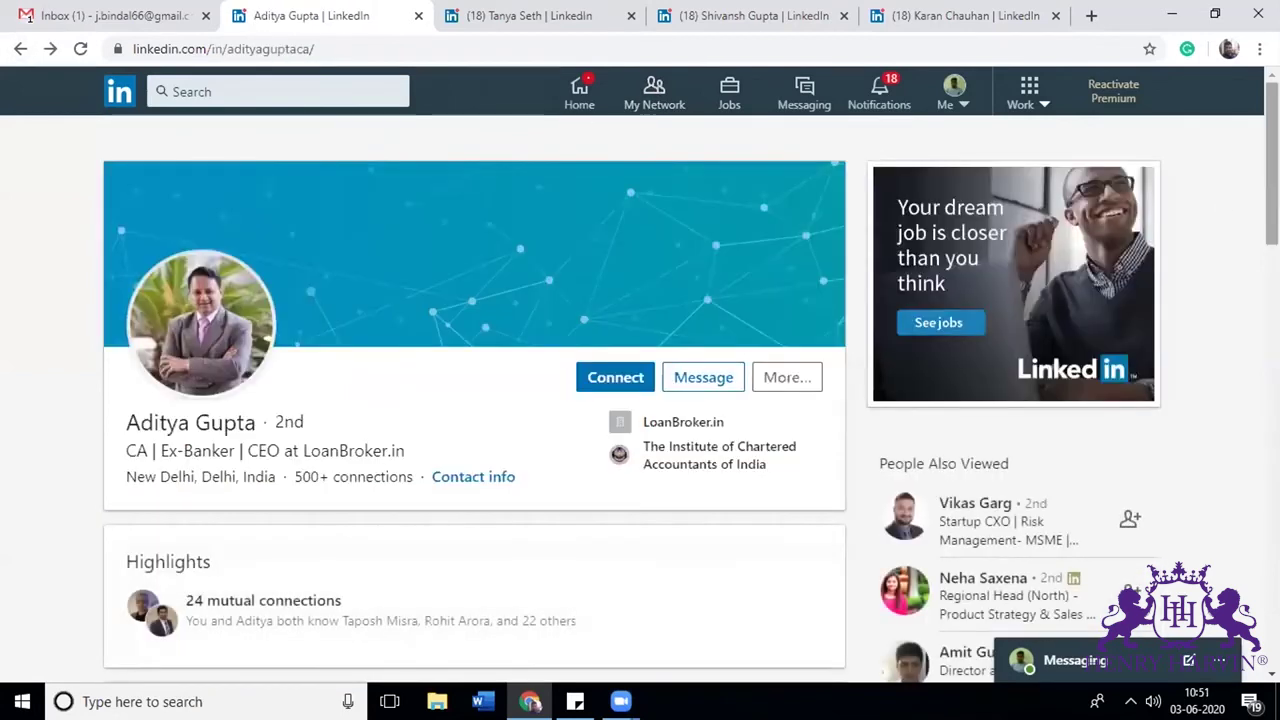
pyautogui.scroll(-15, 475, 400)
pyautogui.scroll(-3, 475, 400)
pyautogui.scroll(6, 475, 400)
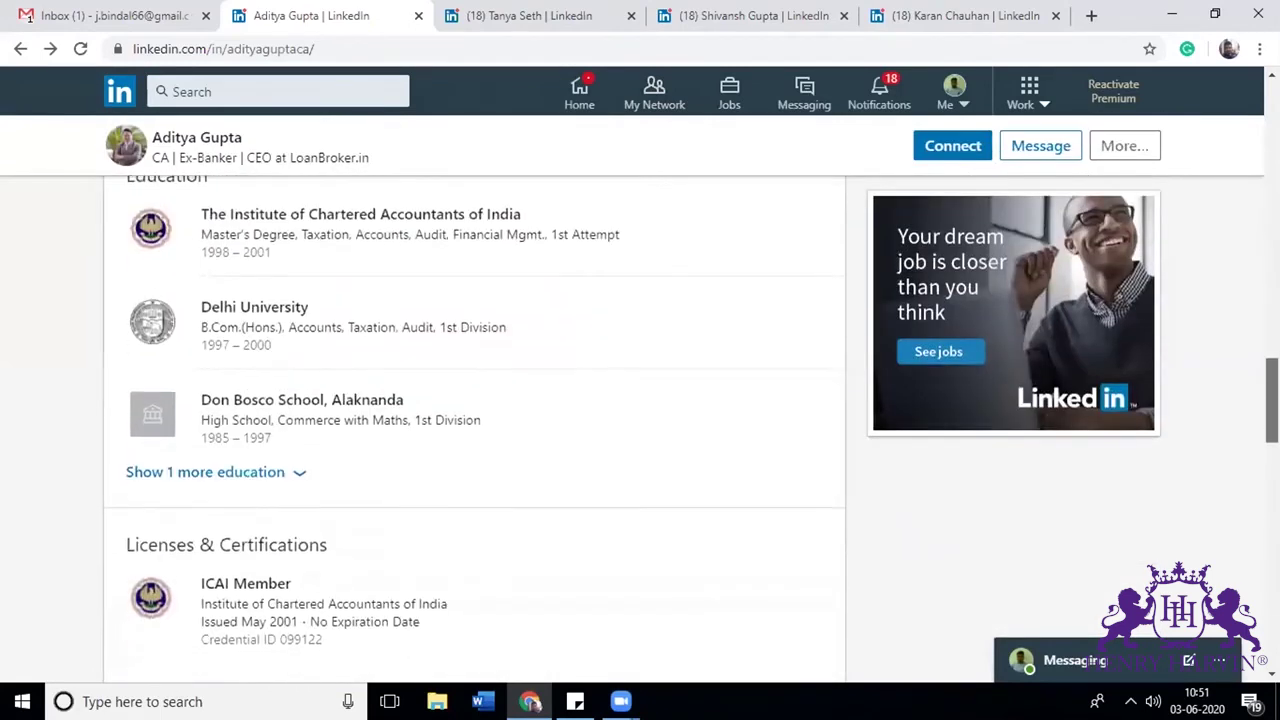
pyautogui.scroll(-5, 475, 430)
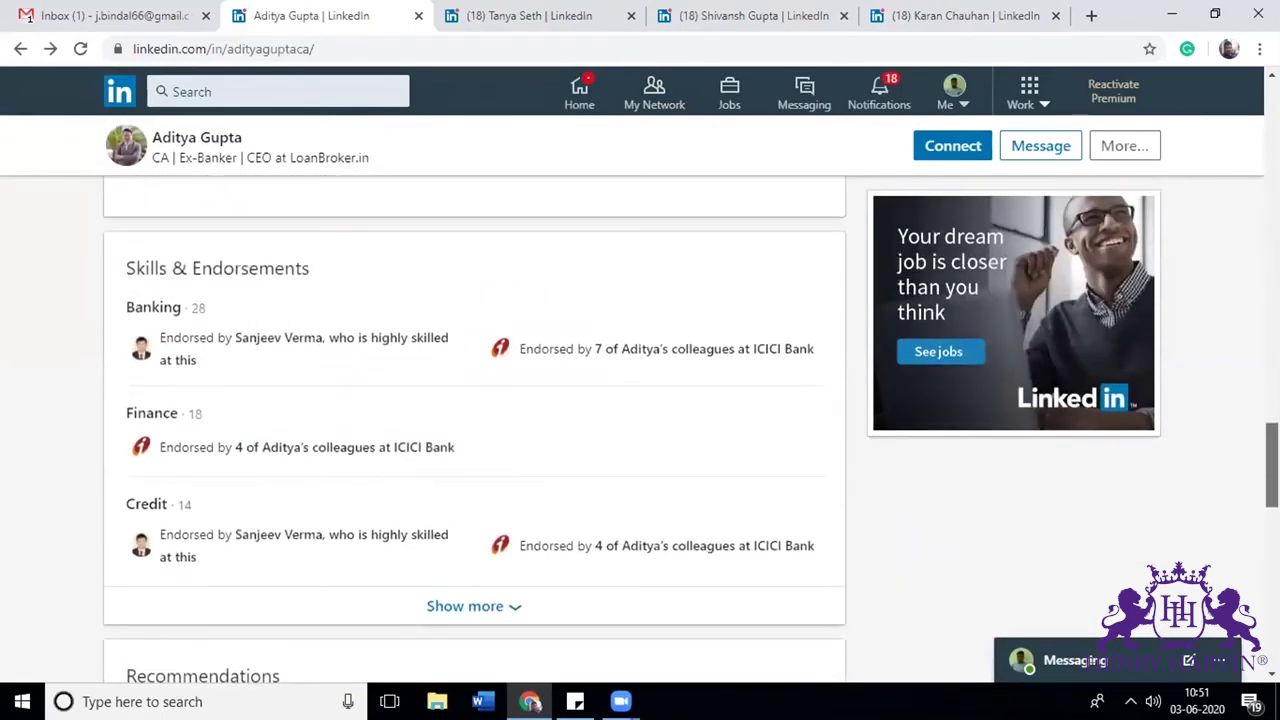
pyautogui.click(170, 308)
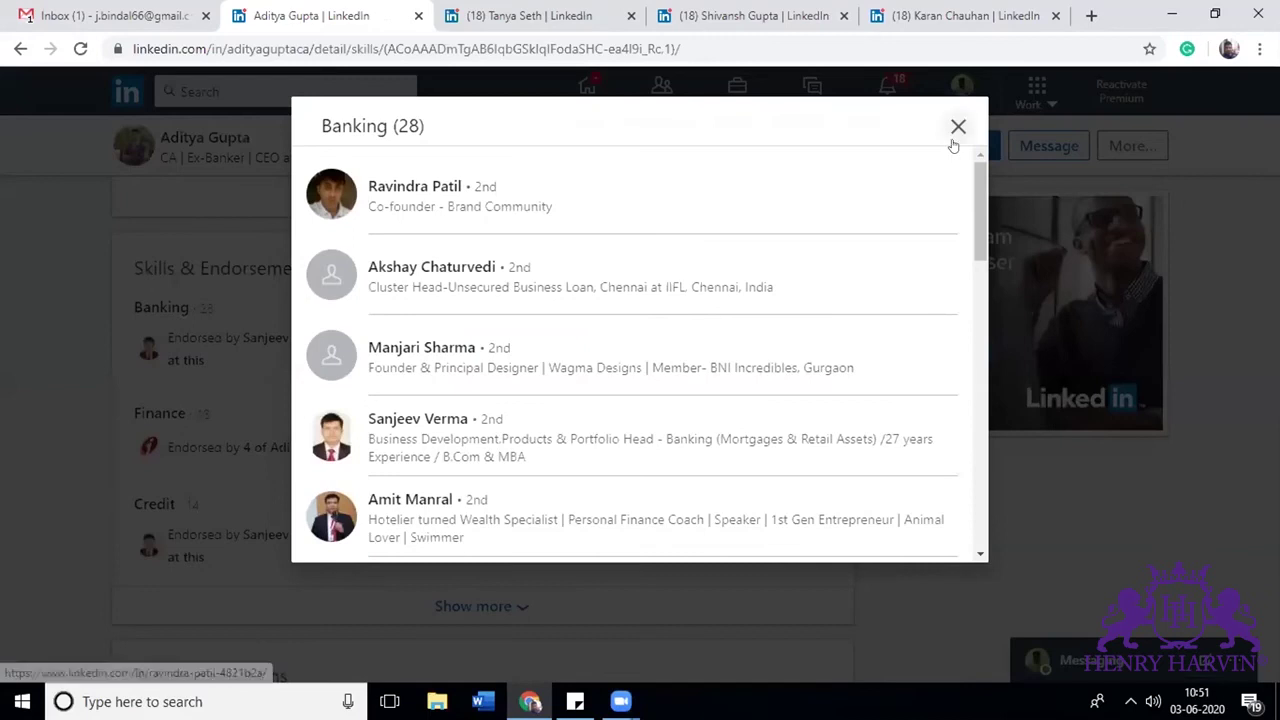
pyautogui.click(956, 134)
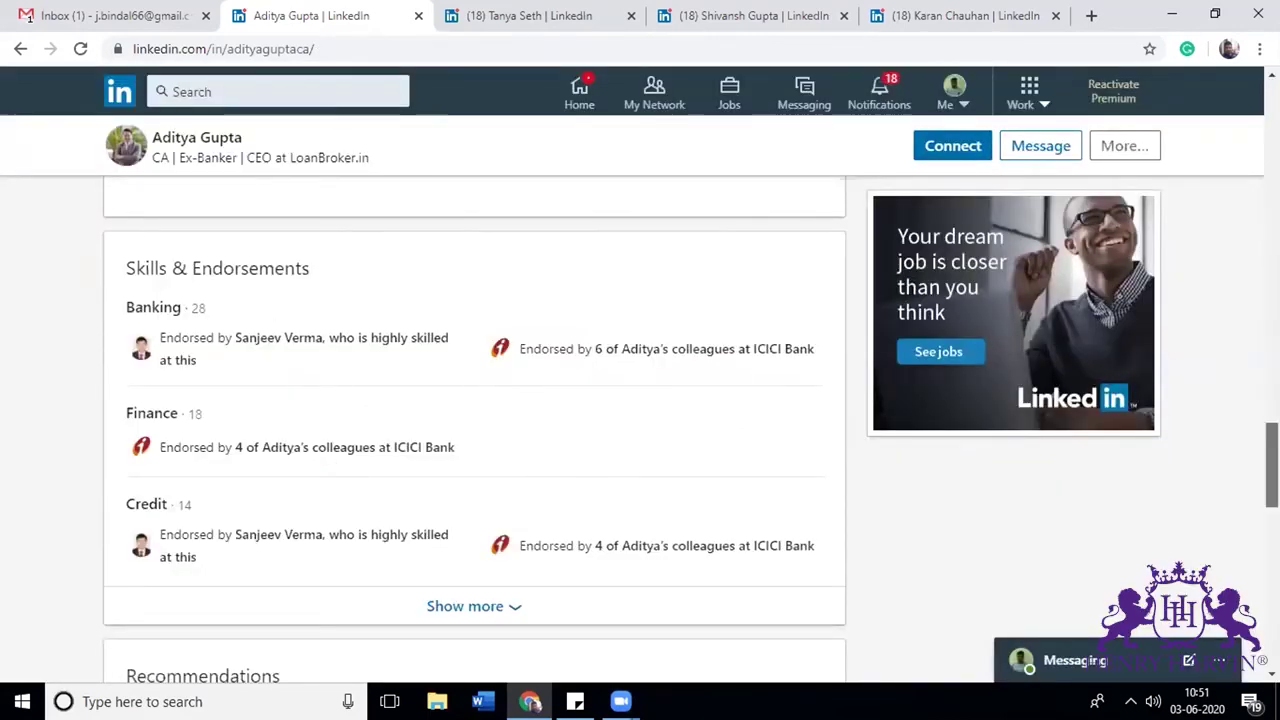
# Step: Go to the My Network page with pending invitations
pyautogui.scroll(-3, 1272, 464)
pyautogui.scroll(20, 1272, 500)
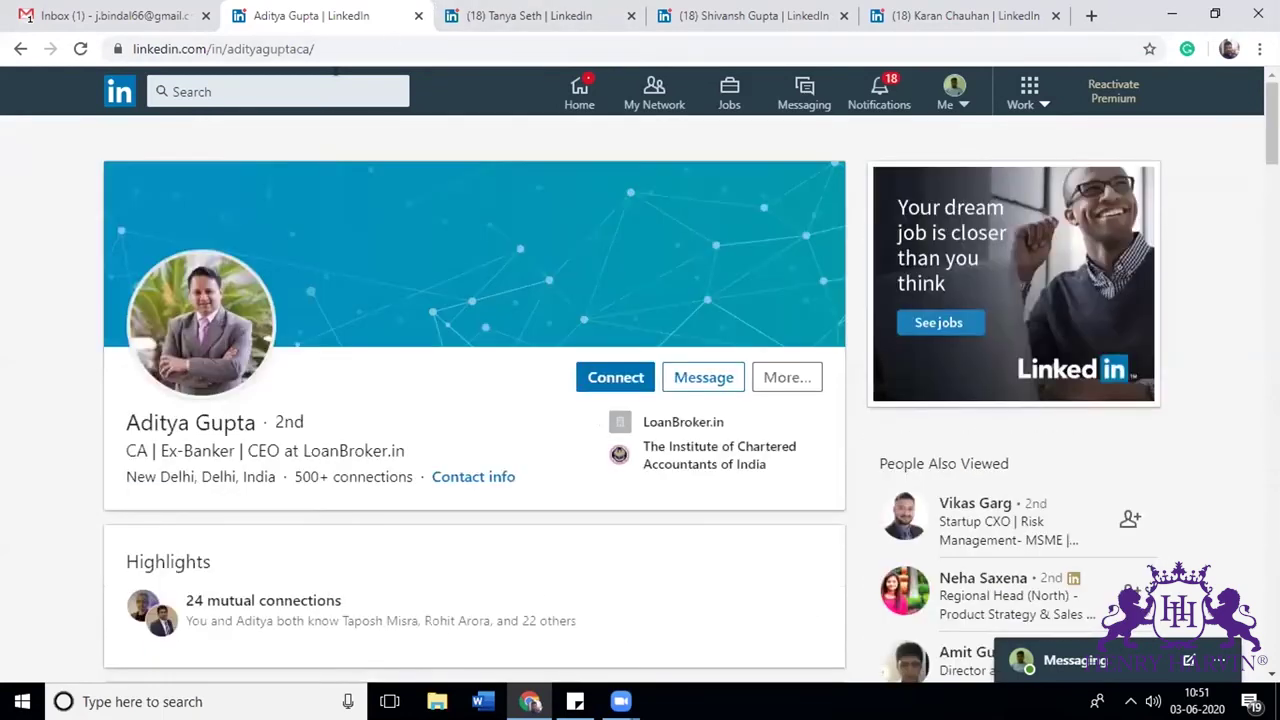
pyautogui.click(652, 90)
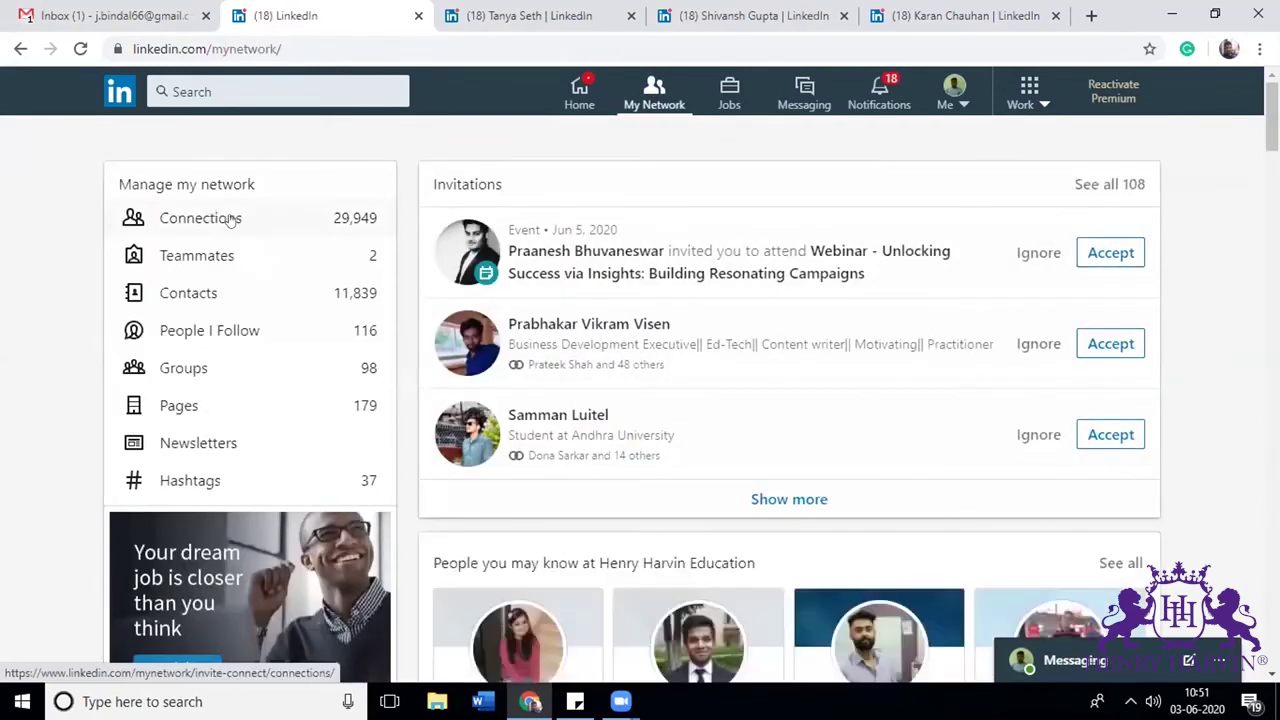
# Step: Open the two most recent connections' profiles from the Connections list in new tabs
pyautogui.click(229, 221)
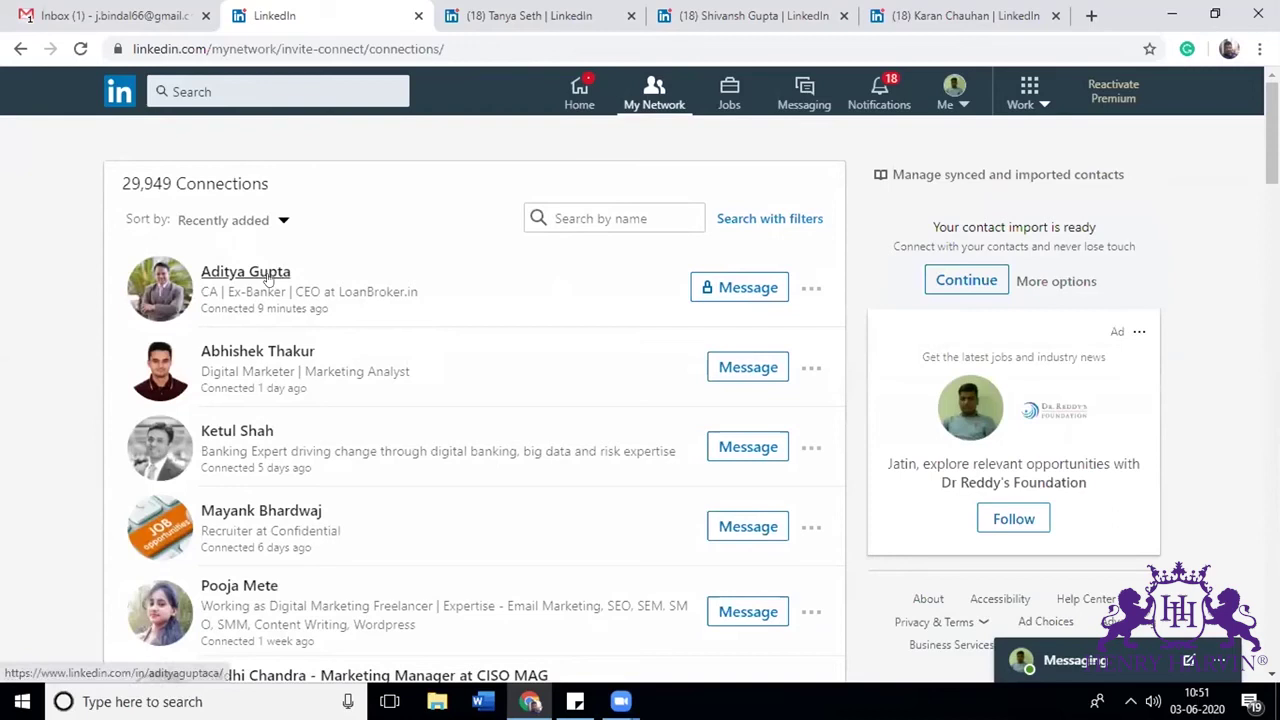
pyautogui.rightClick(268, 280)
pyautogui.click(318, 286)
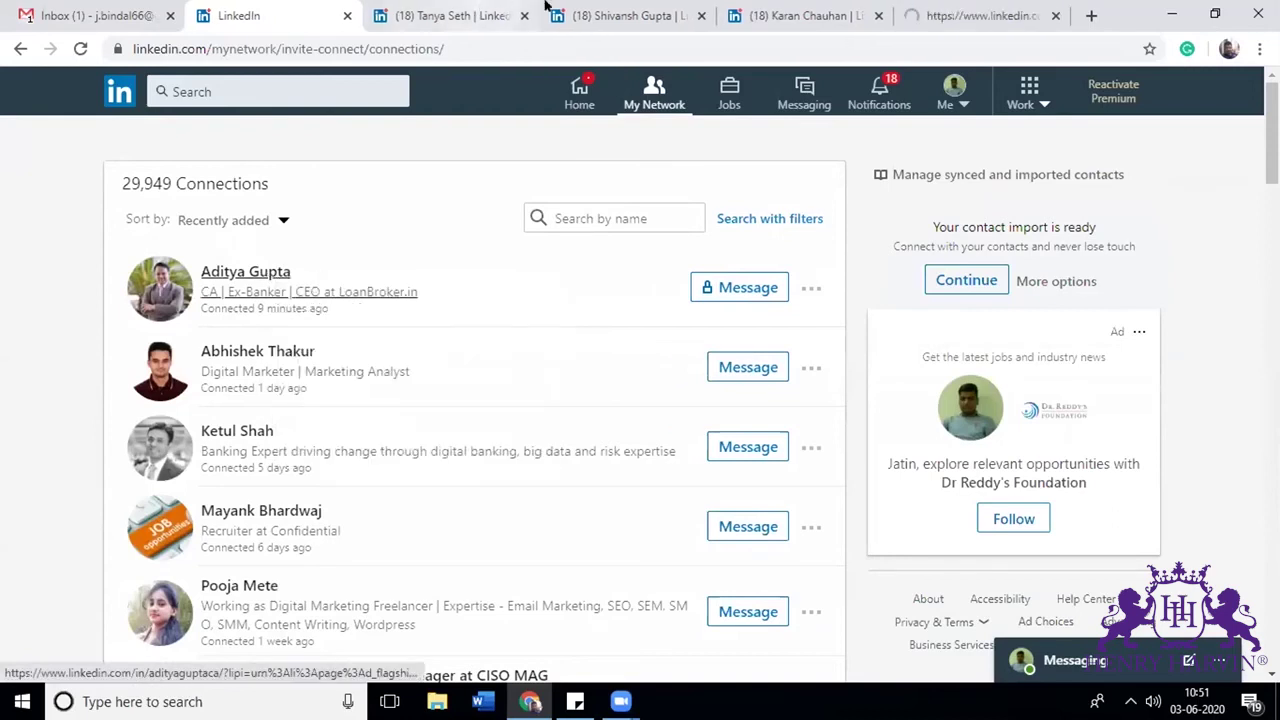
pyautogui.click(975, 12)
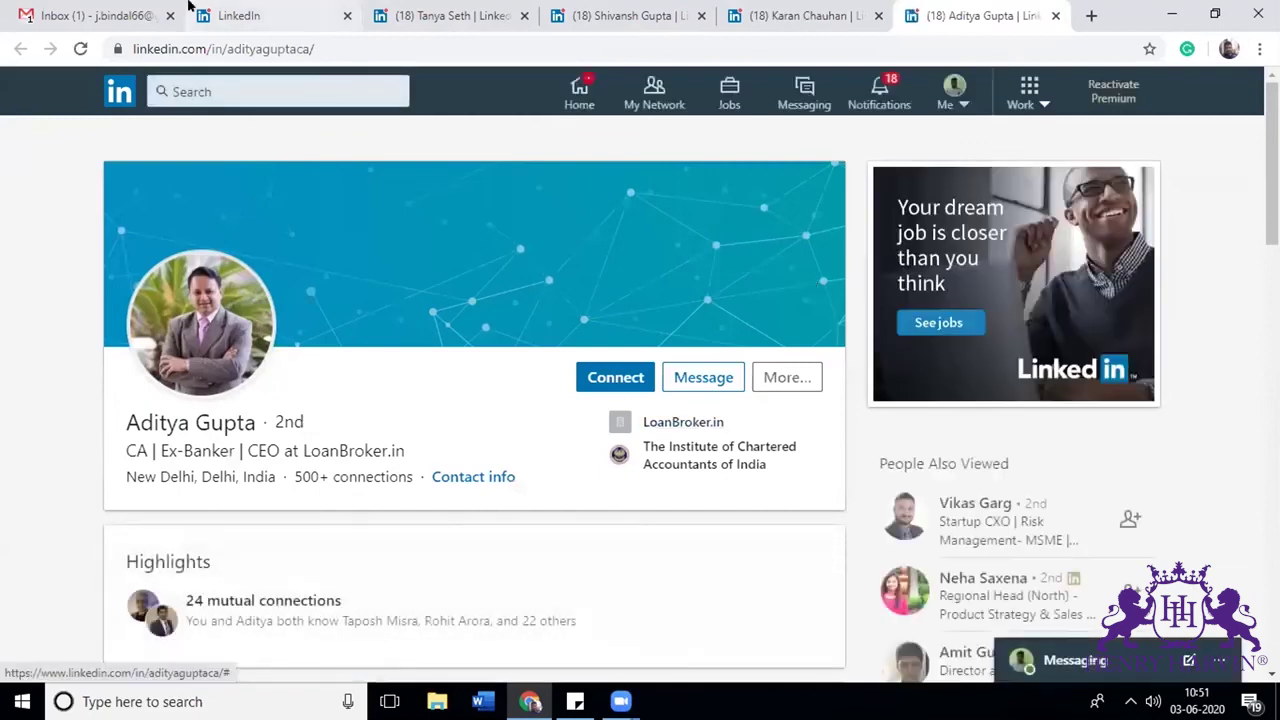
pyautogui.click(299, 7)
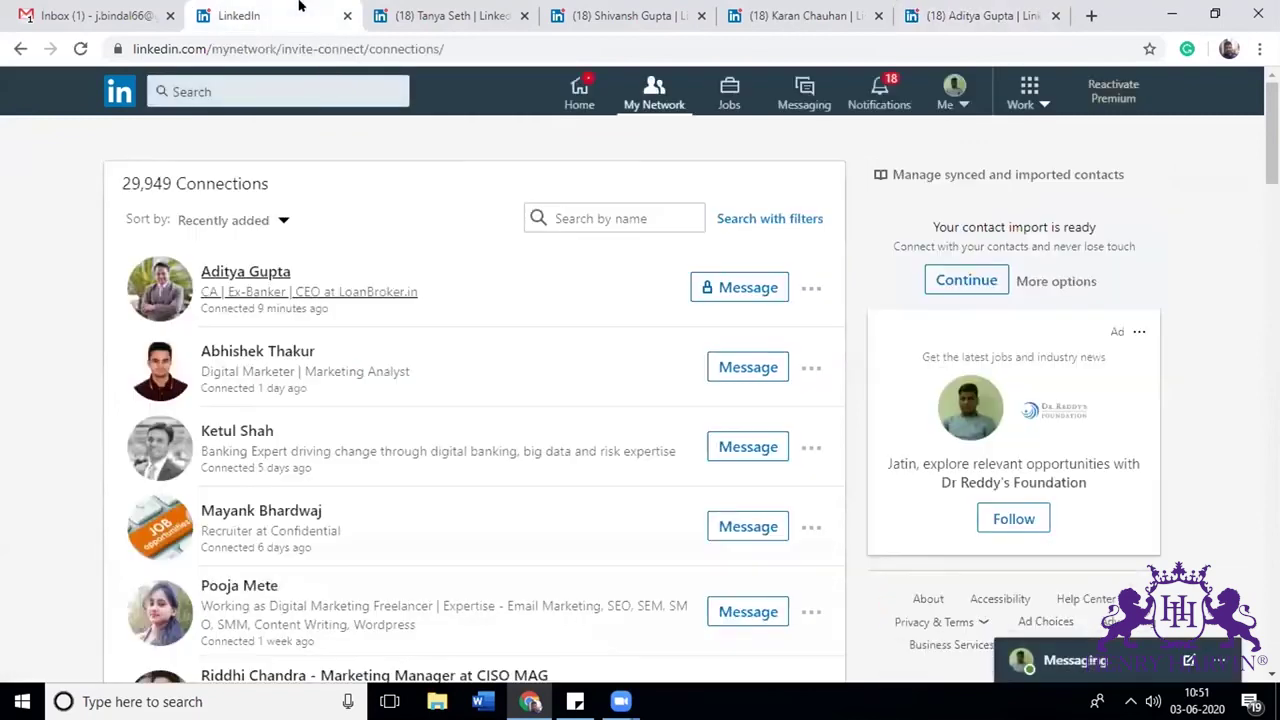
pyautogui.rightClick(260, 351)
pyautogui.click(307, 366)
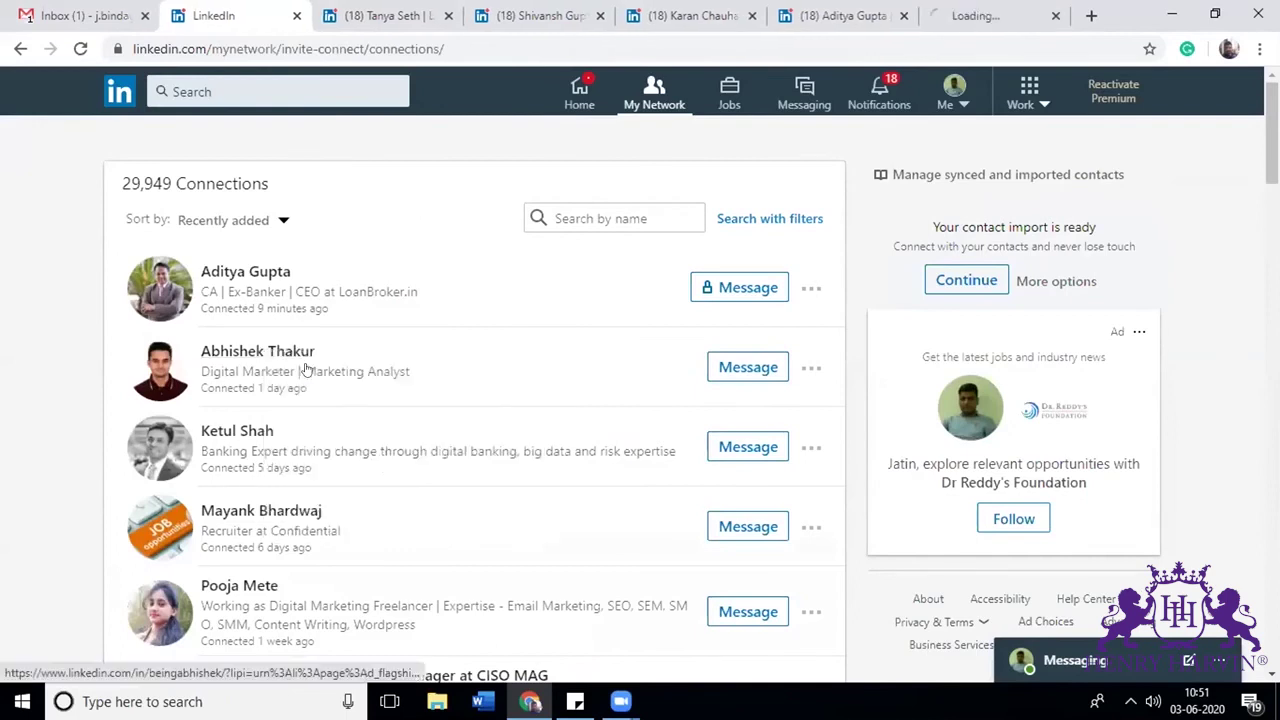
pyautogui.click(993, 8)
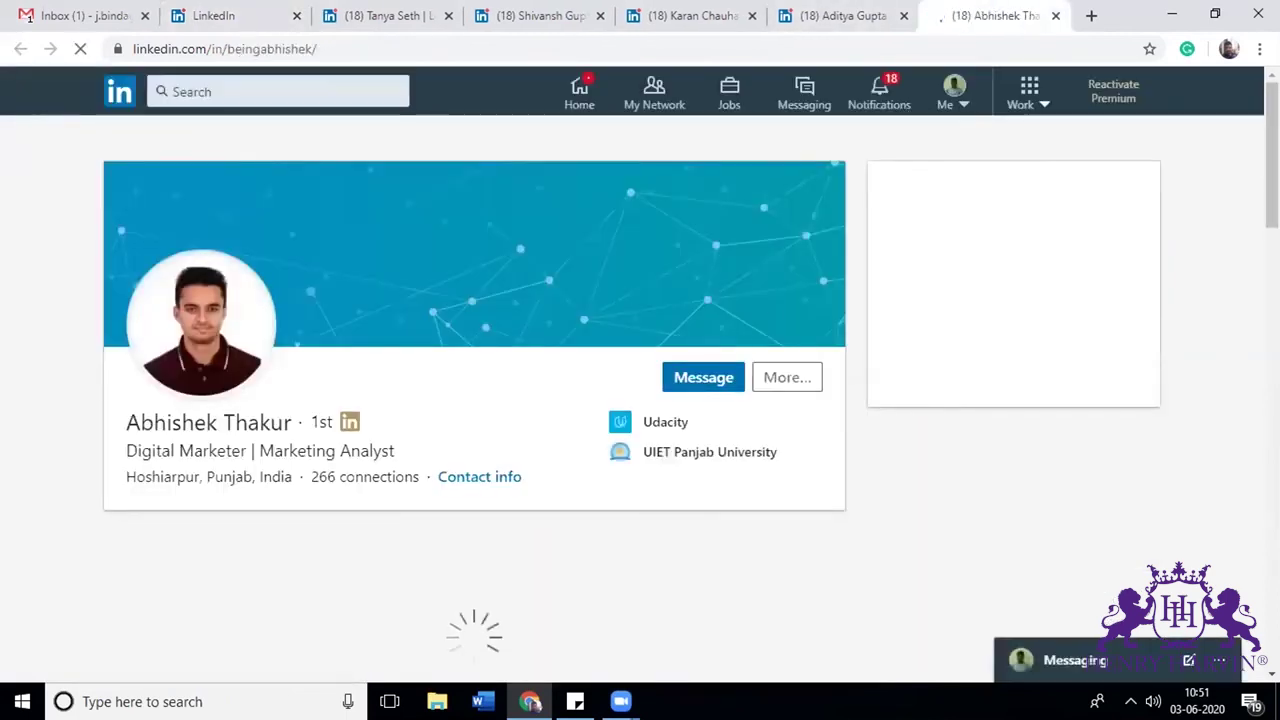
# Step: Endorse the second connection's SEO skill, rated Very good with relationship None of the above
pyautogui.scroll(-15, 640, 400)
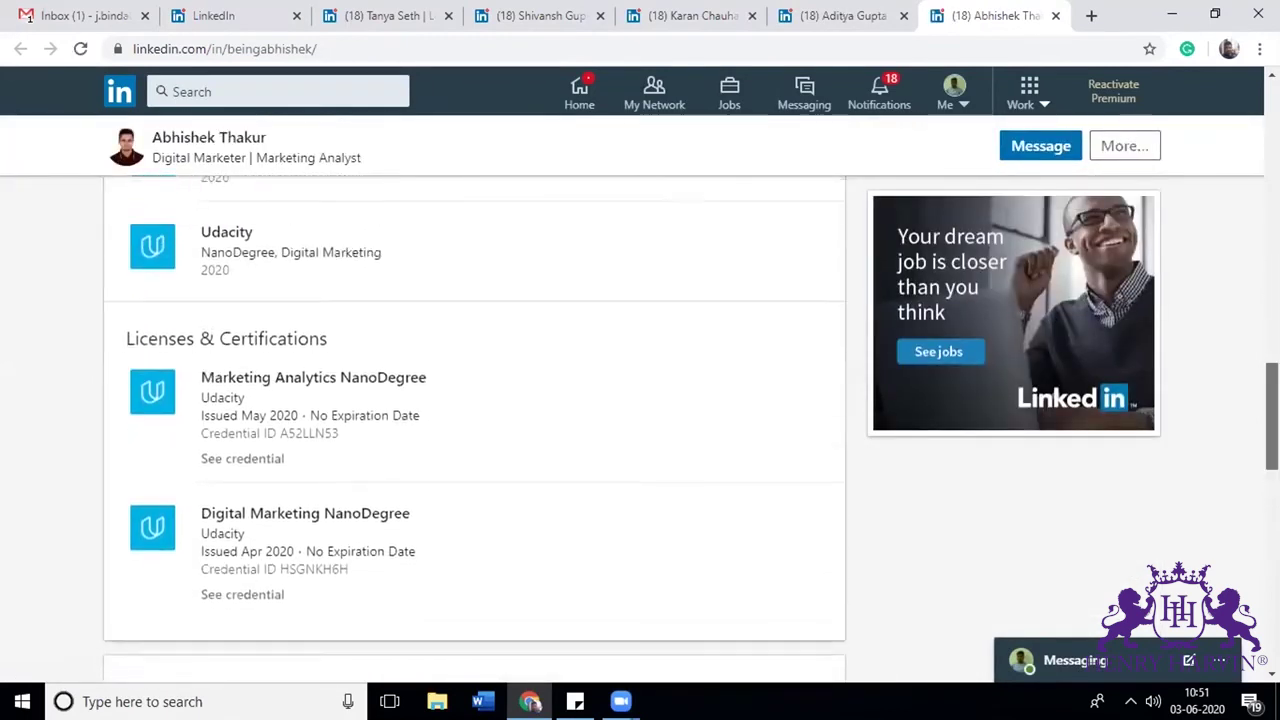
pyautogui.scroll(-4, 1080, 443)
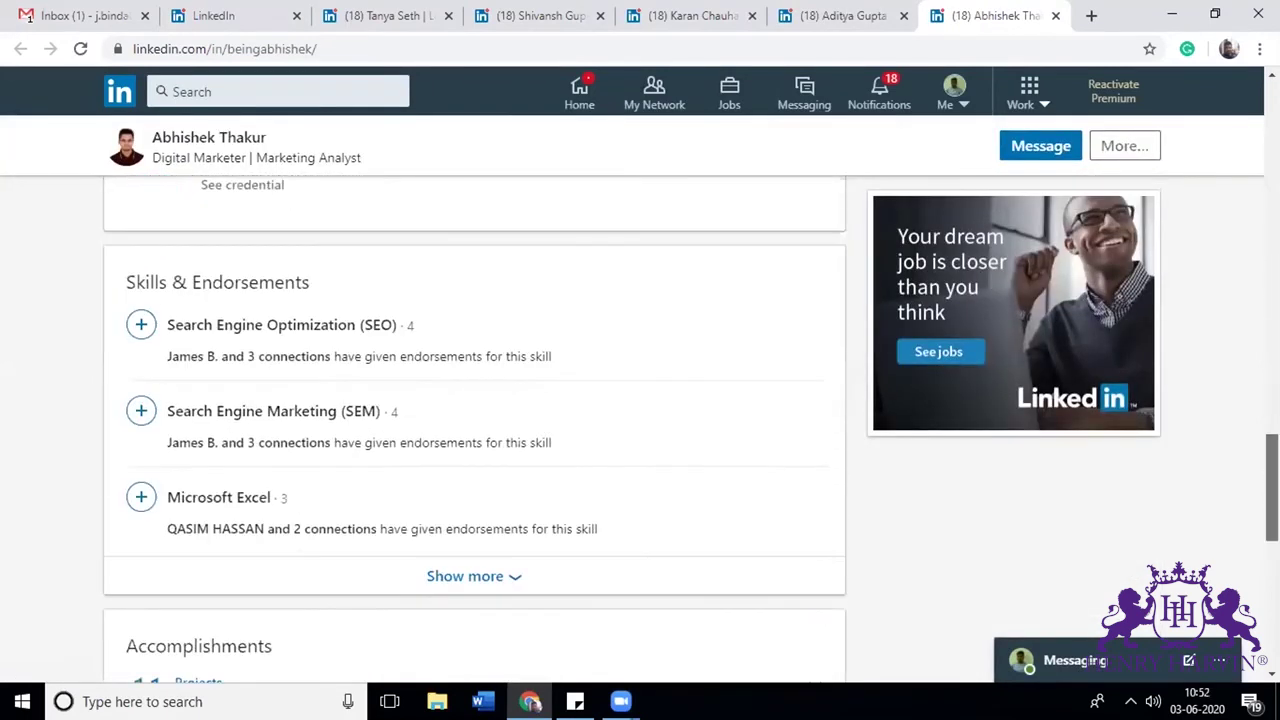
pyautogui.click(141, 327)
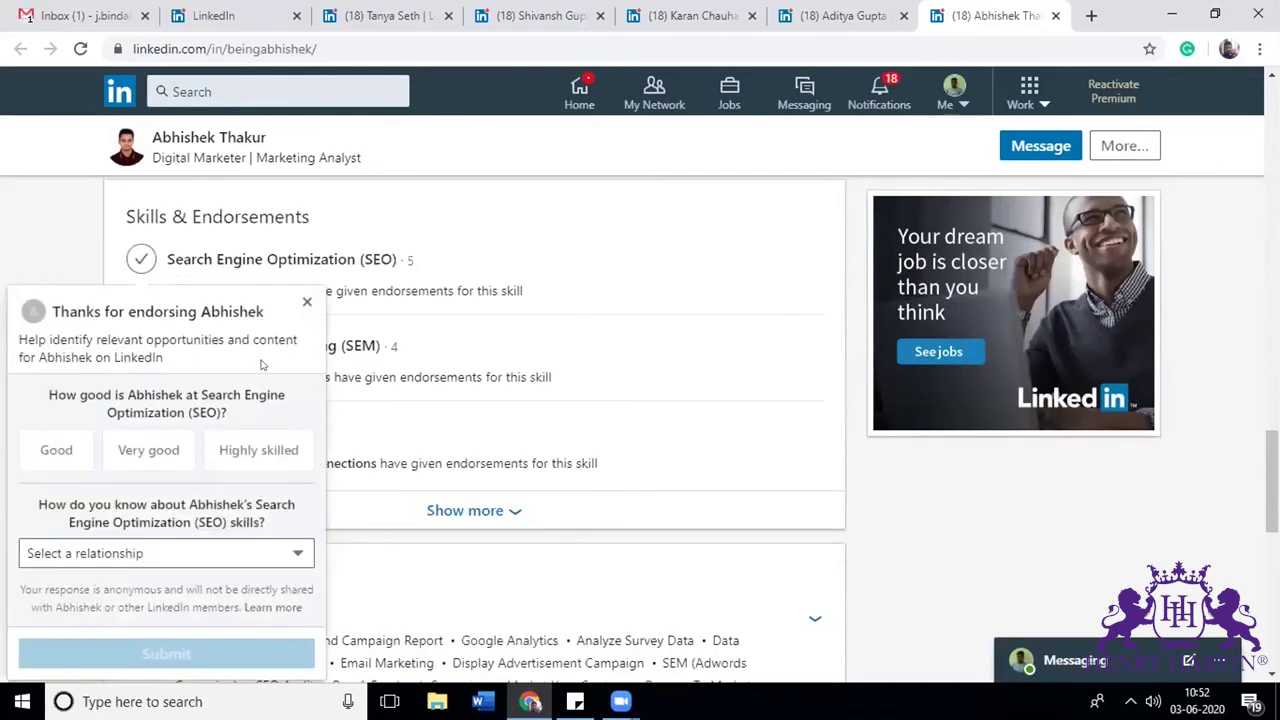
pyautogui.click(155, 455)
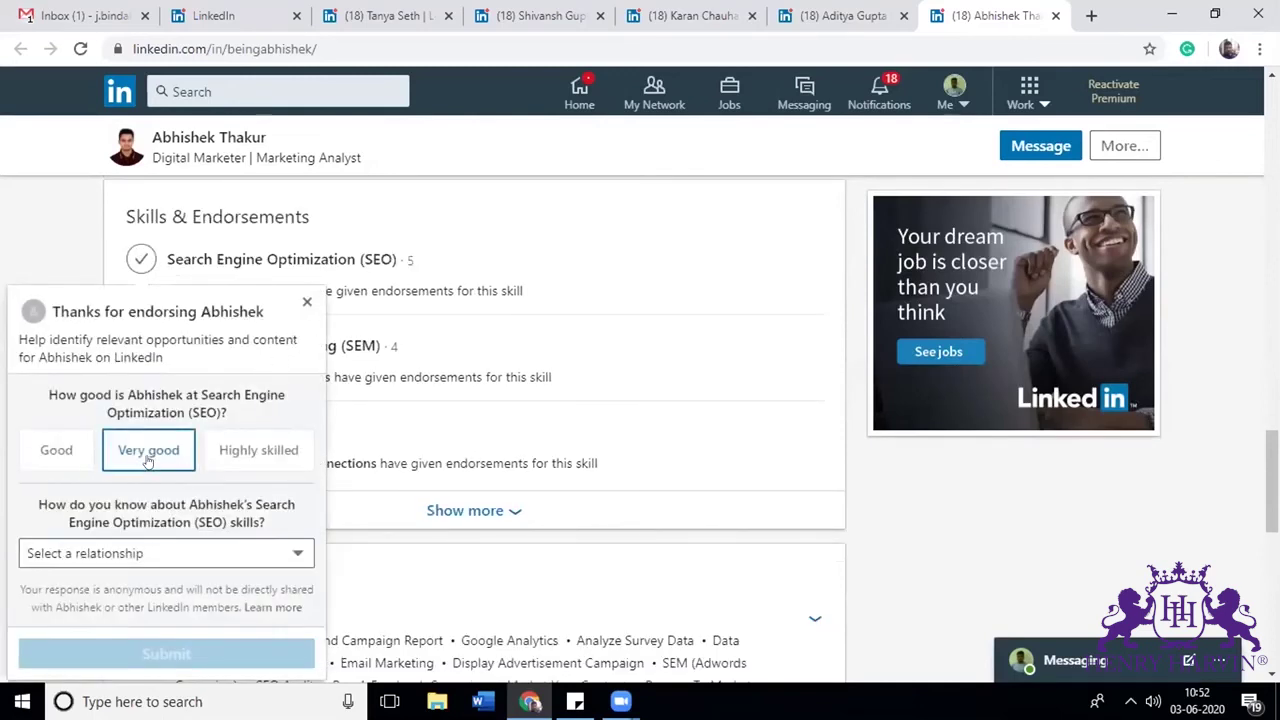
pyautogui.click(181, 553)
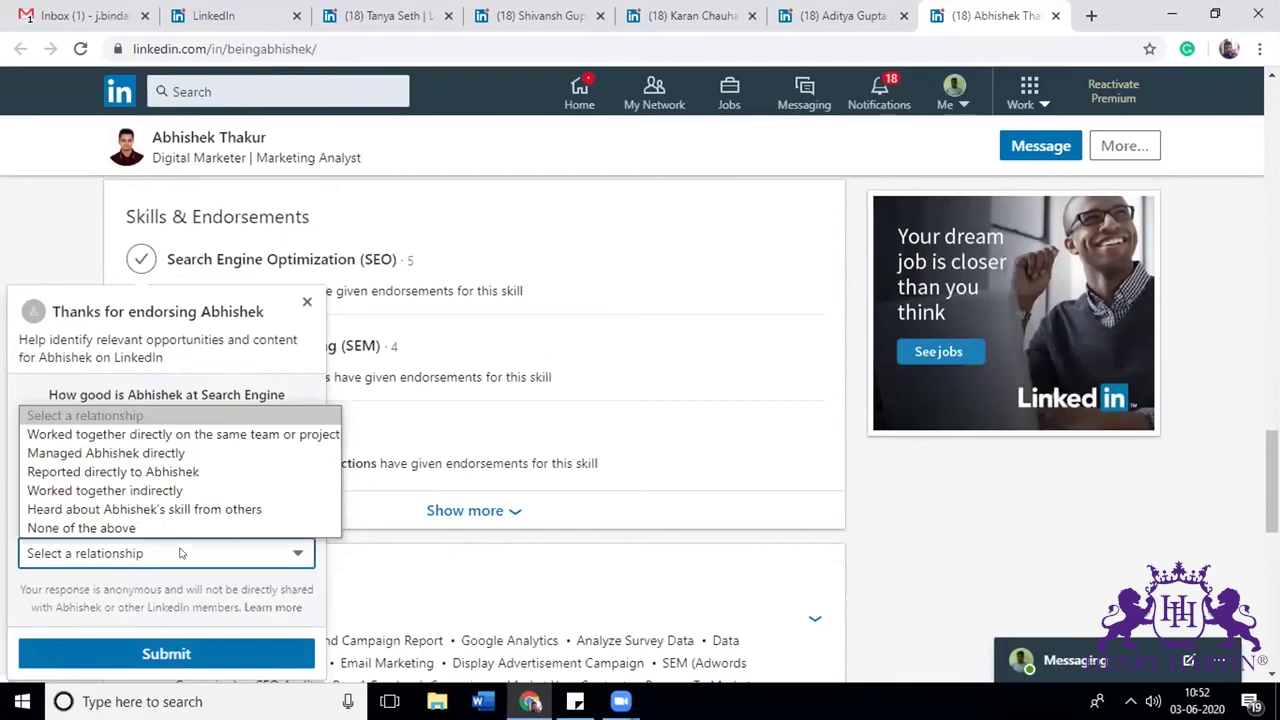
pyautogui.click(125, 528)
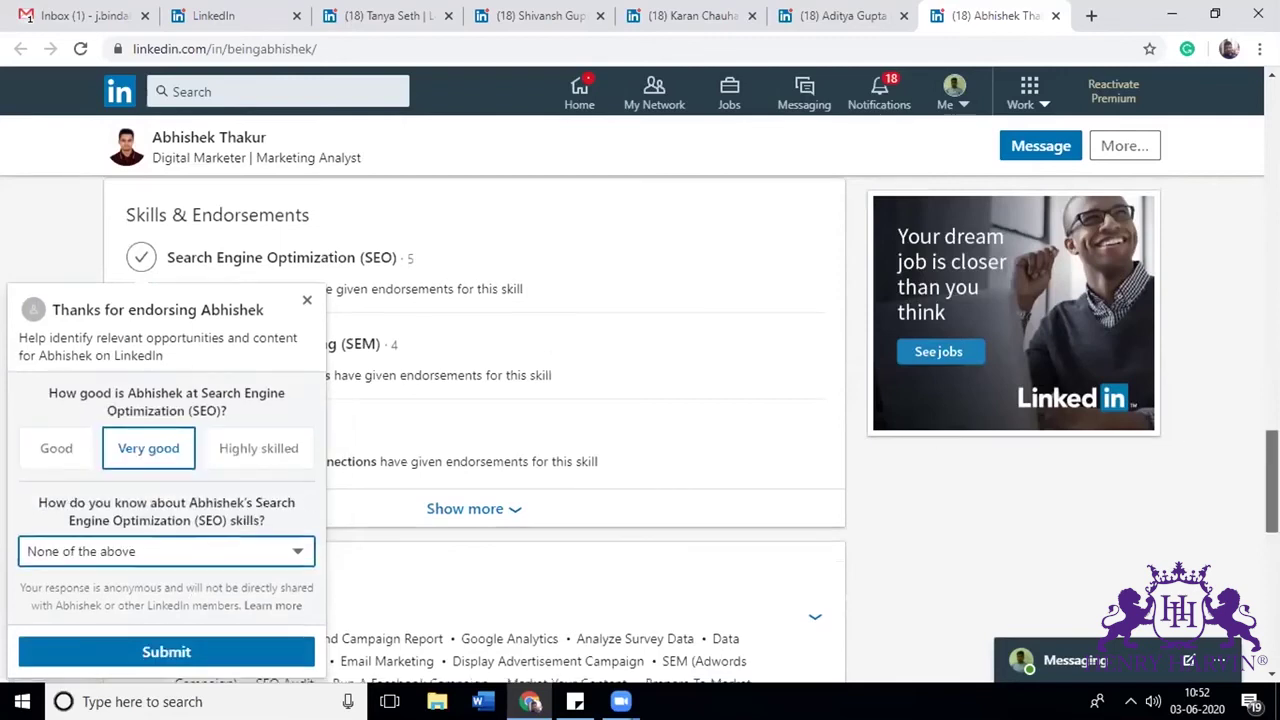
pyautogui.scroll(-4, 515, 425)
pyautogui.click(192, 287)
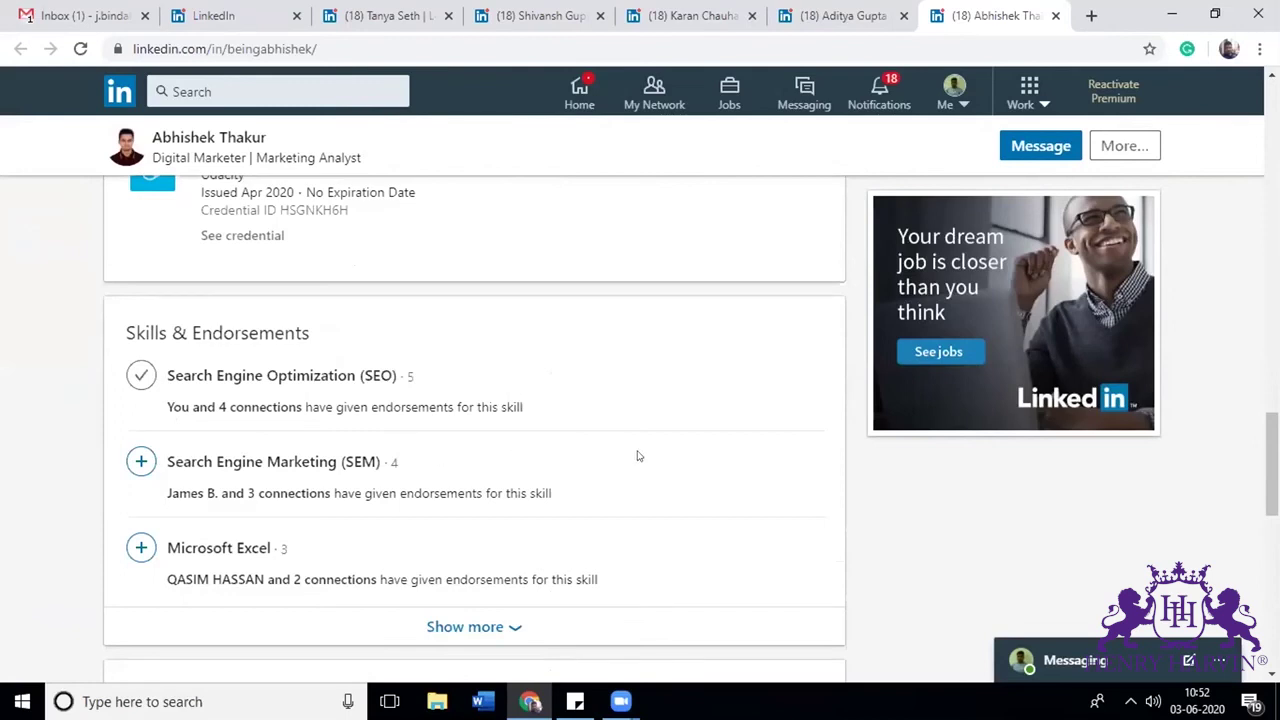
pyautogui.moveTo(1272, 464); pyautogui.dragTo(500, 14)
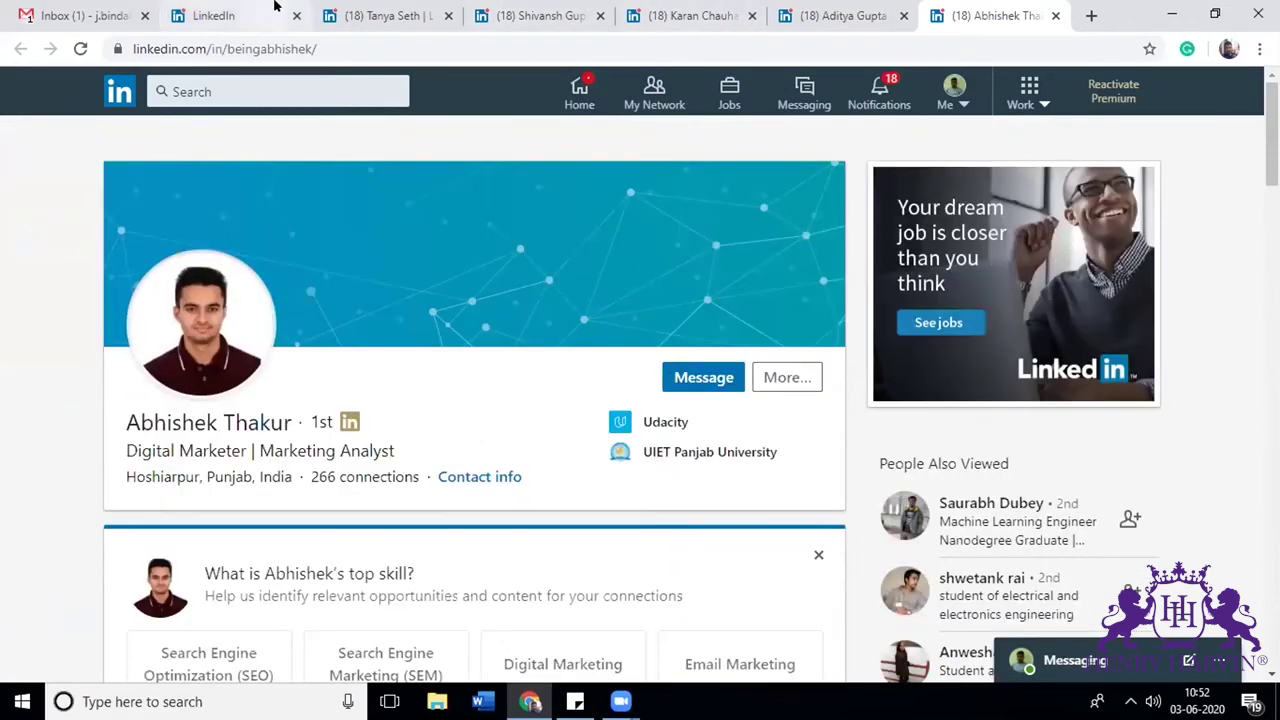
# Step: Check the Connections list tab, then go back to the endorsed connection's profile tab
pyautogui.click(210, 15)
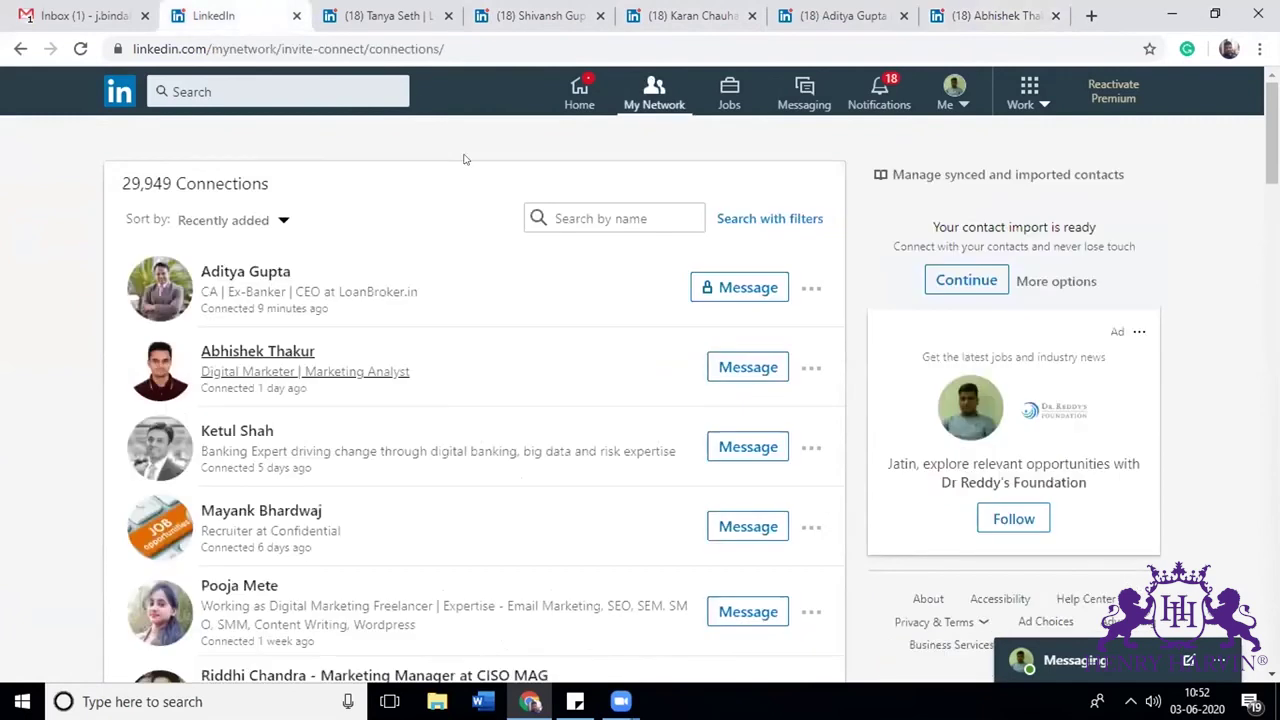
pyautogui.click(280, 701)
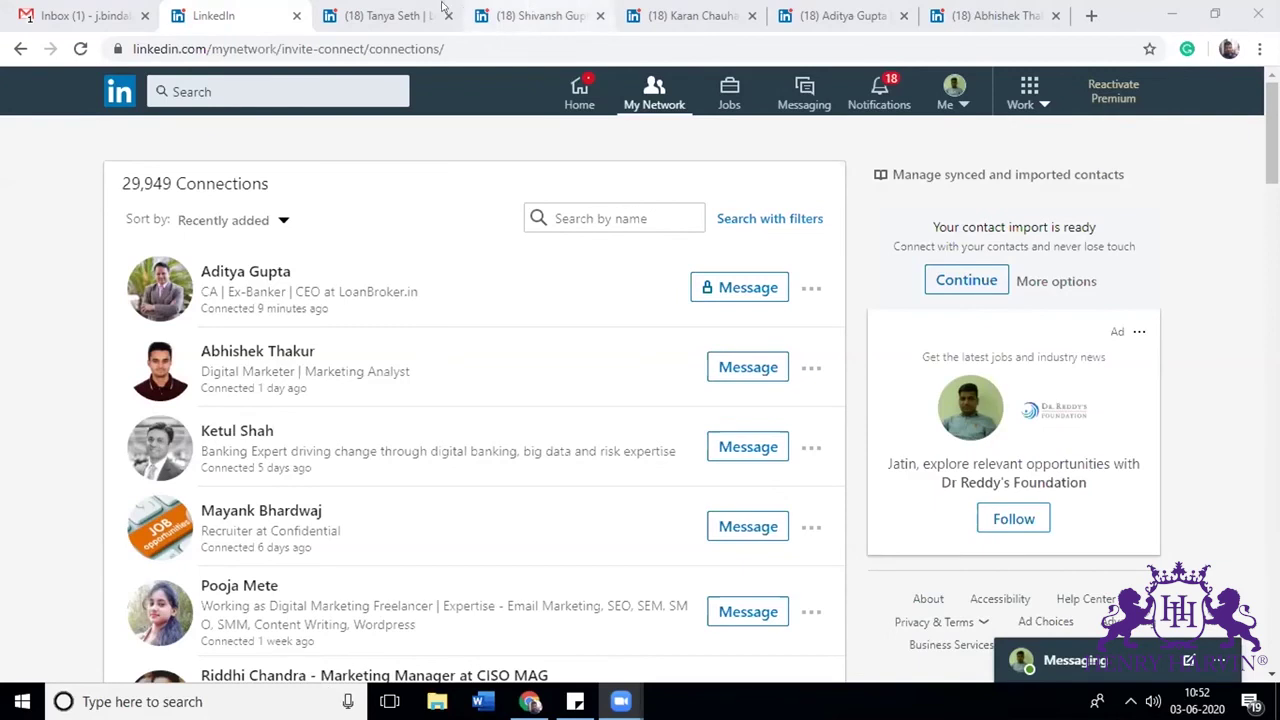
pyautogui.click(965, 12)
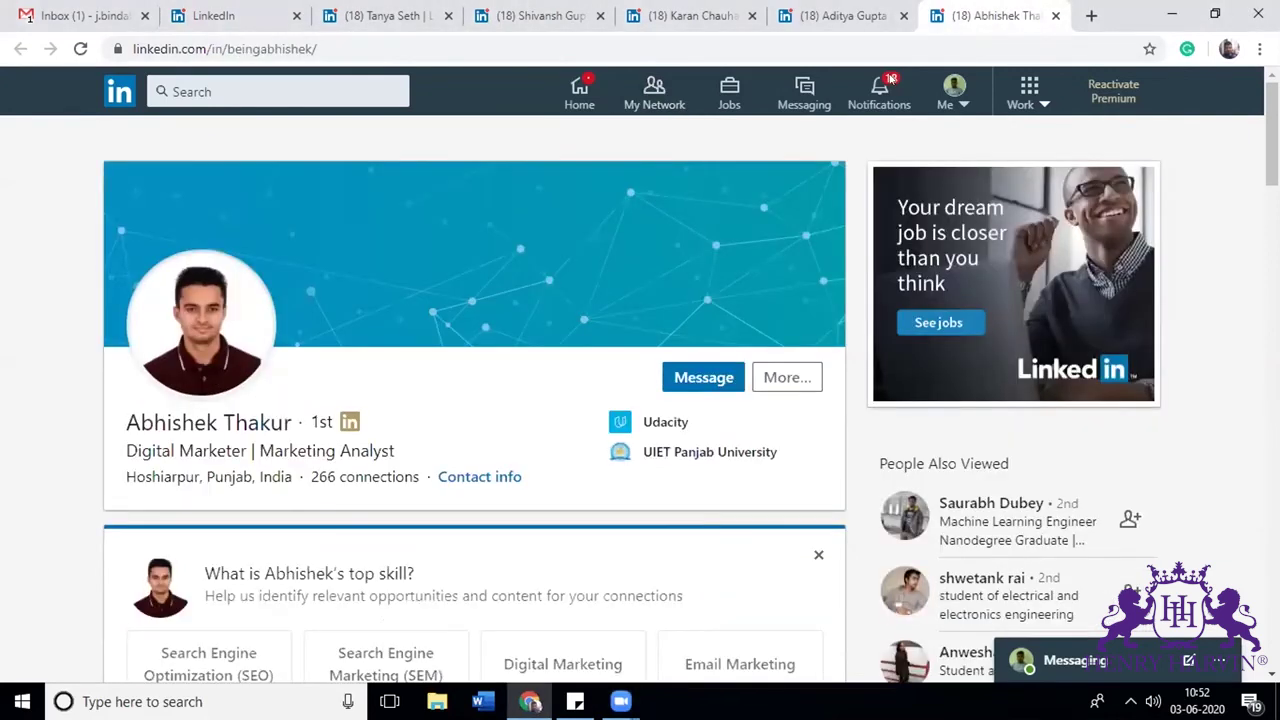
# Step: Review the endorsed connection's Skills & Endorsements, then return to the Connections list tab
pyautogui.scroll(-1, 1234, 189)
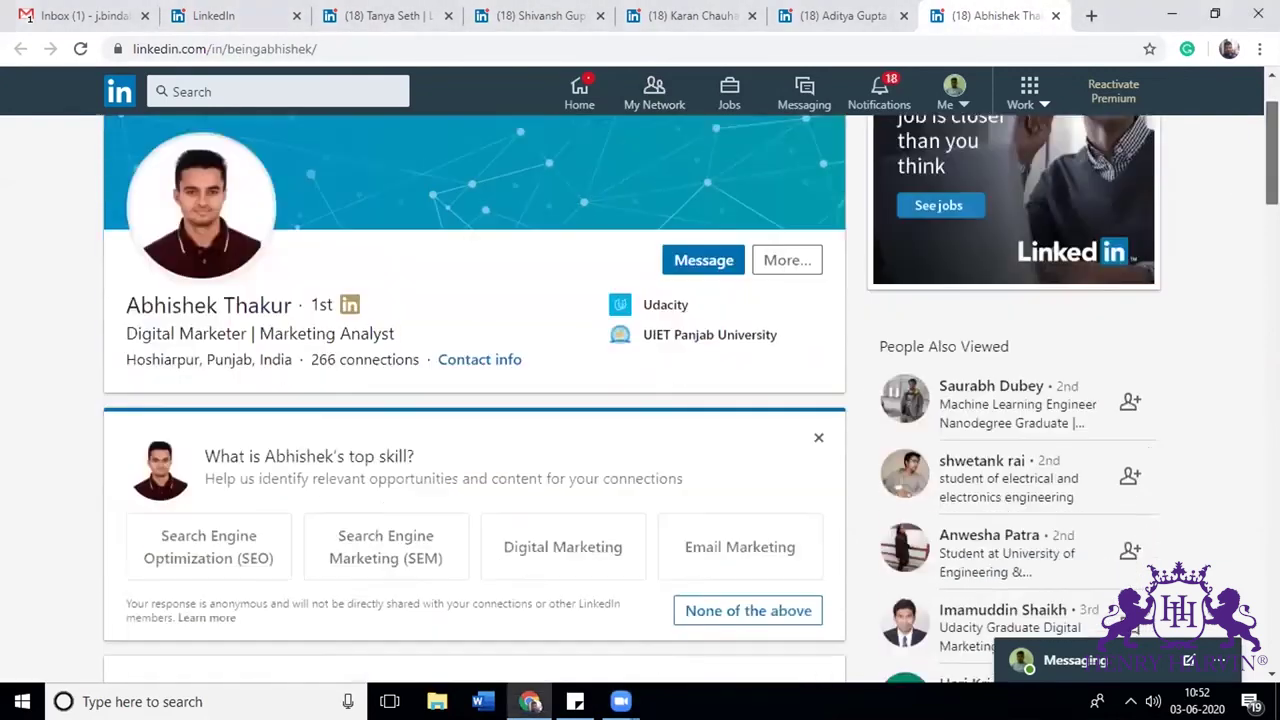
pyautogui.scroll(-10, 640, 400)
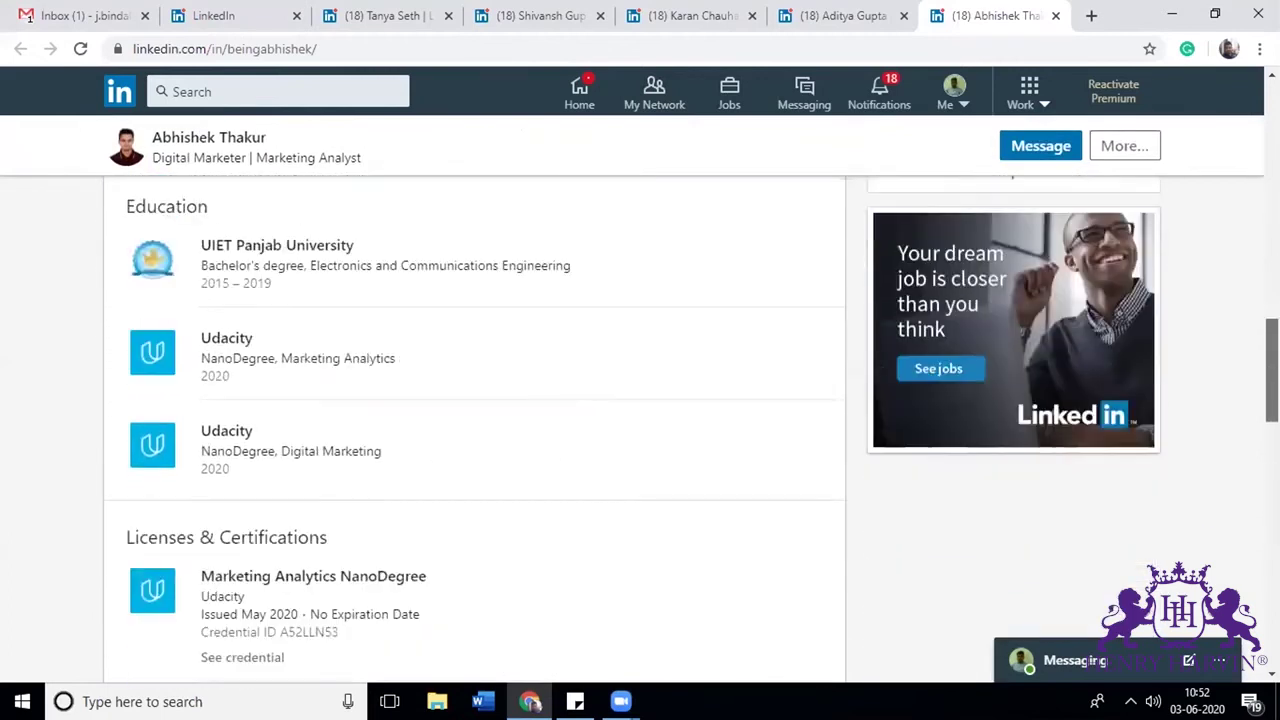
pyautogui.scroll(-10, 640, 430)
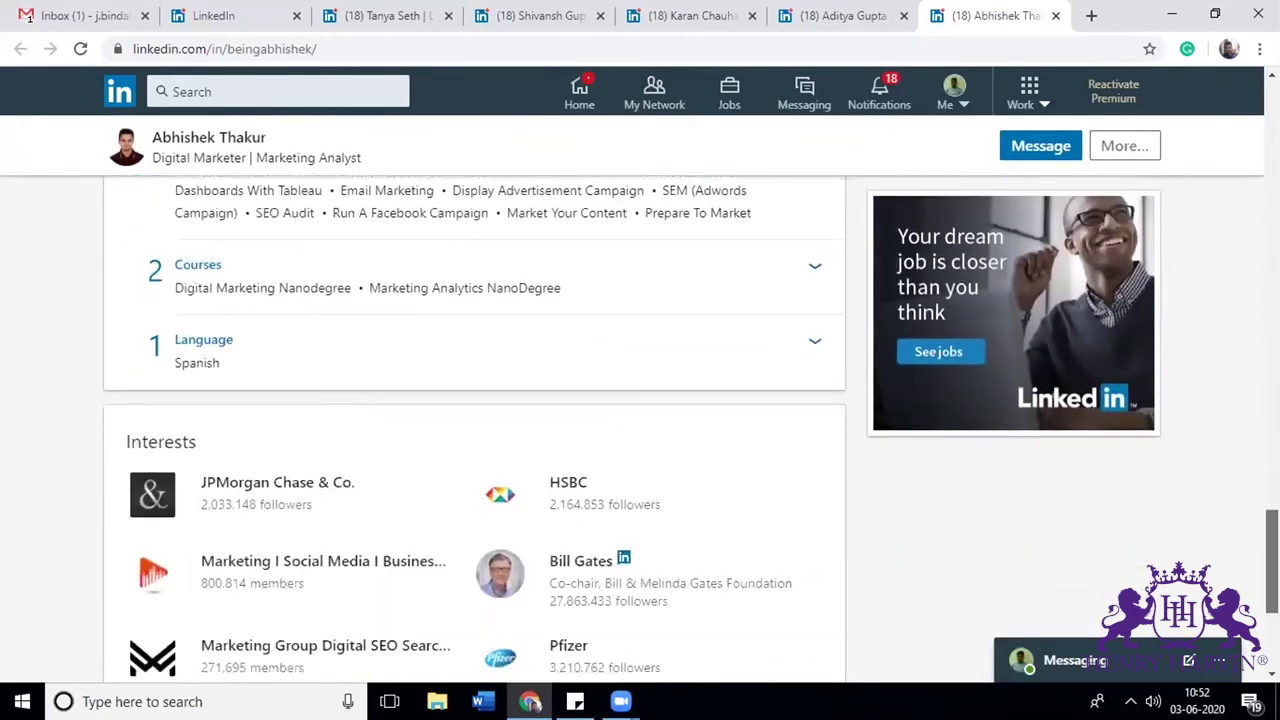
pyautogui.scroll(5, 640, 430)
pyautogui.scroll(-4, 640, 430)
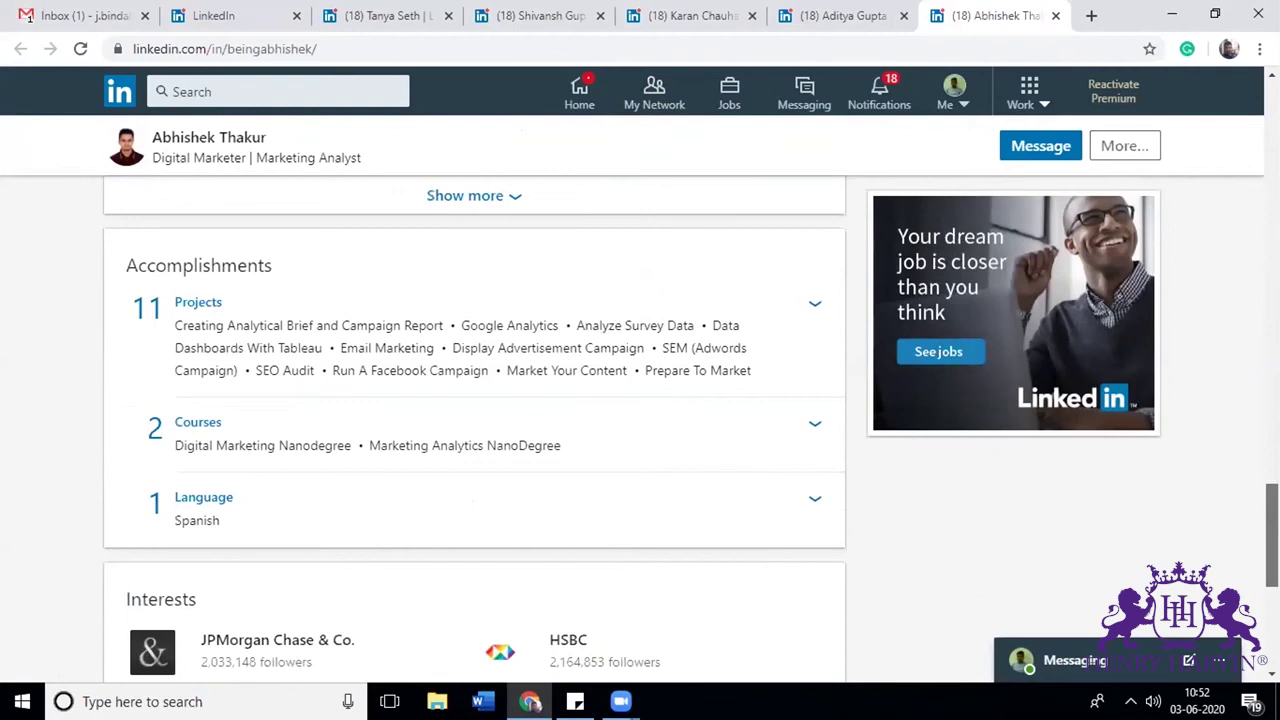
pyautogui.scroll(-5, 475, 430)
pyautogui.scroll(5, 475, 430)
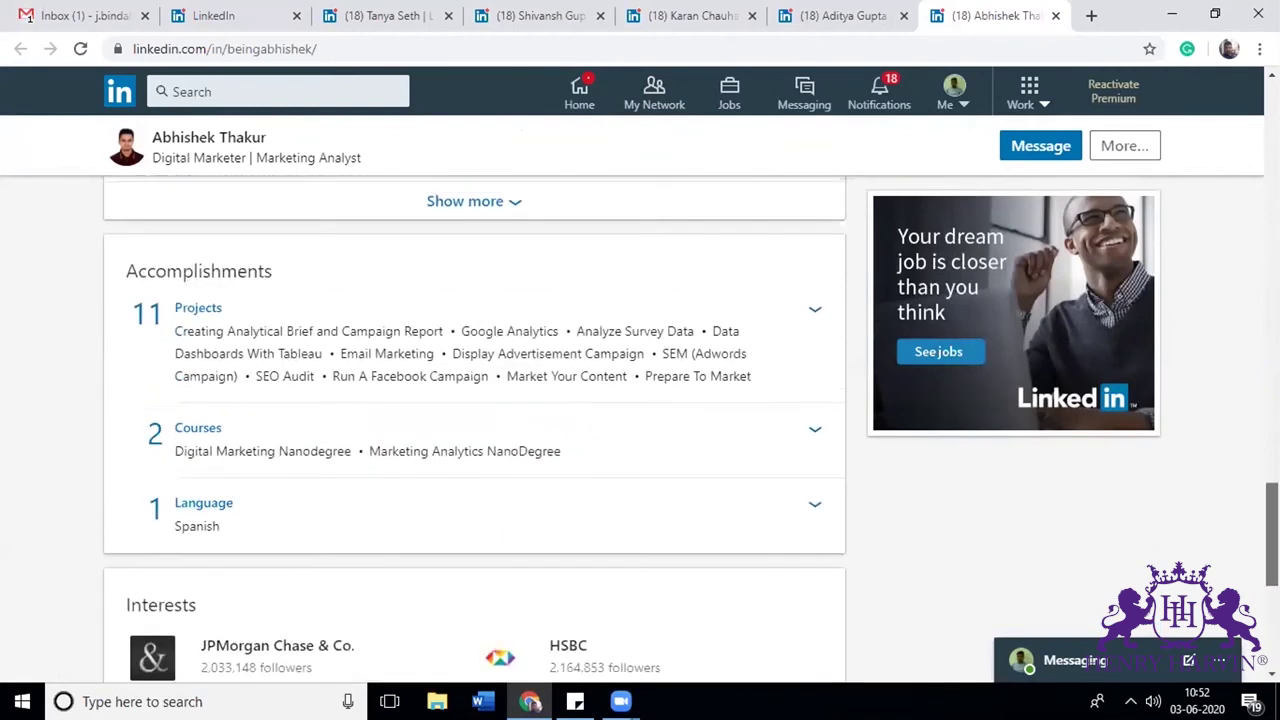
pyautogui.scroll(6, 475, 430)
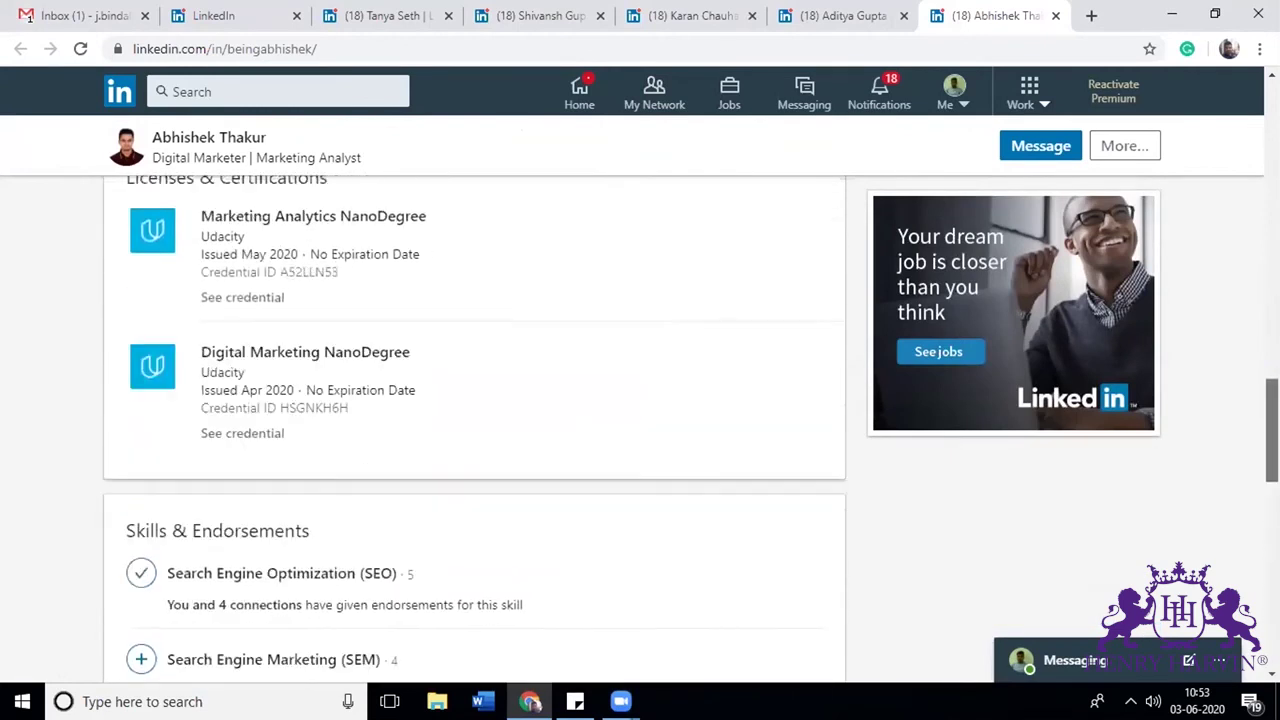
pyautogui.scroll(8, 640, 430)
pyautogui.scroll(8, 640, 430)
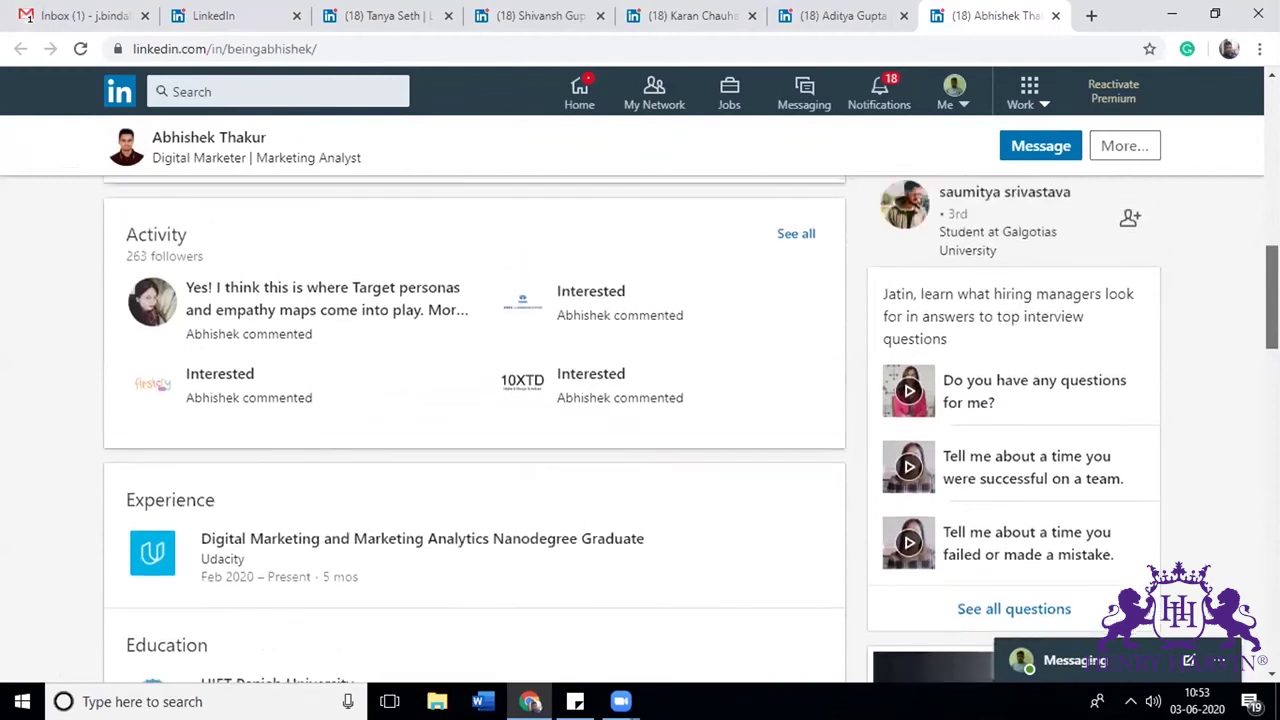
pyautogui.scroll(2, 640, 430)
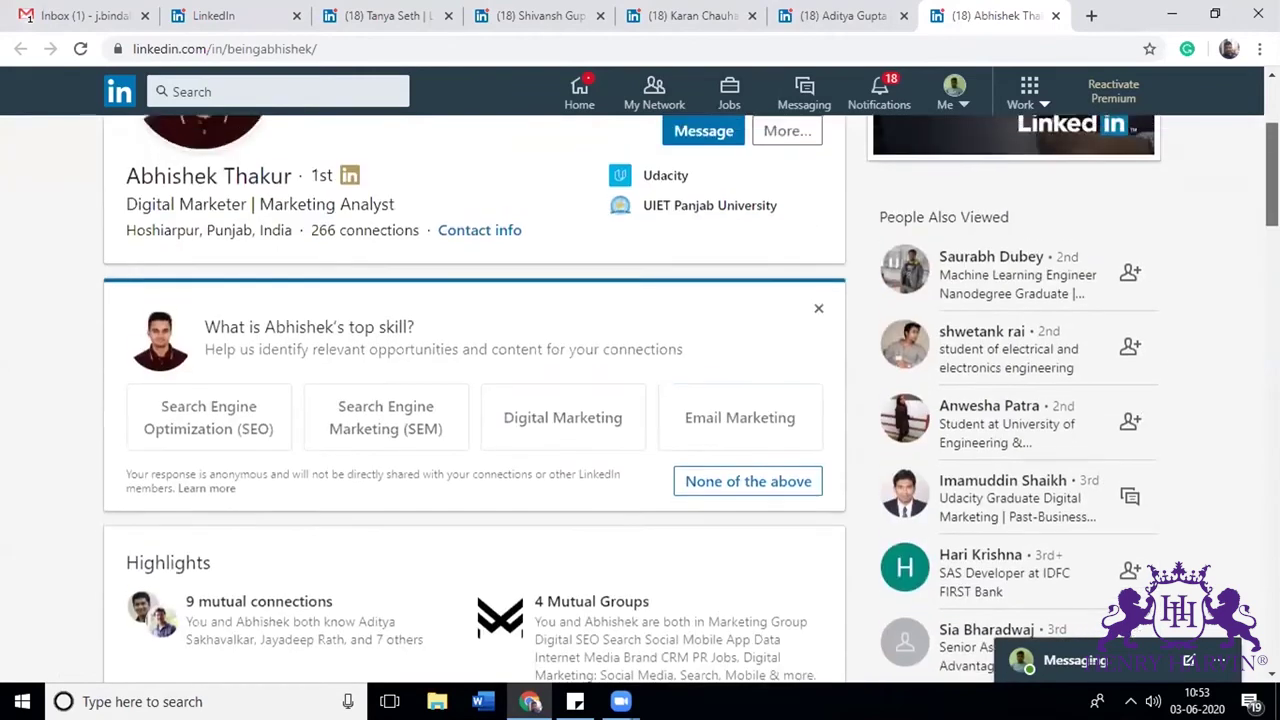
pyautogui.click(216, 8)
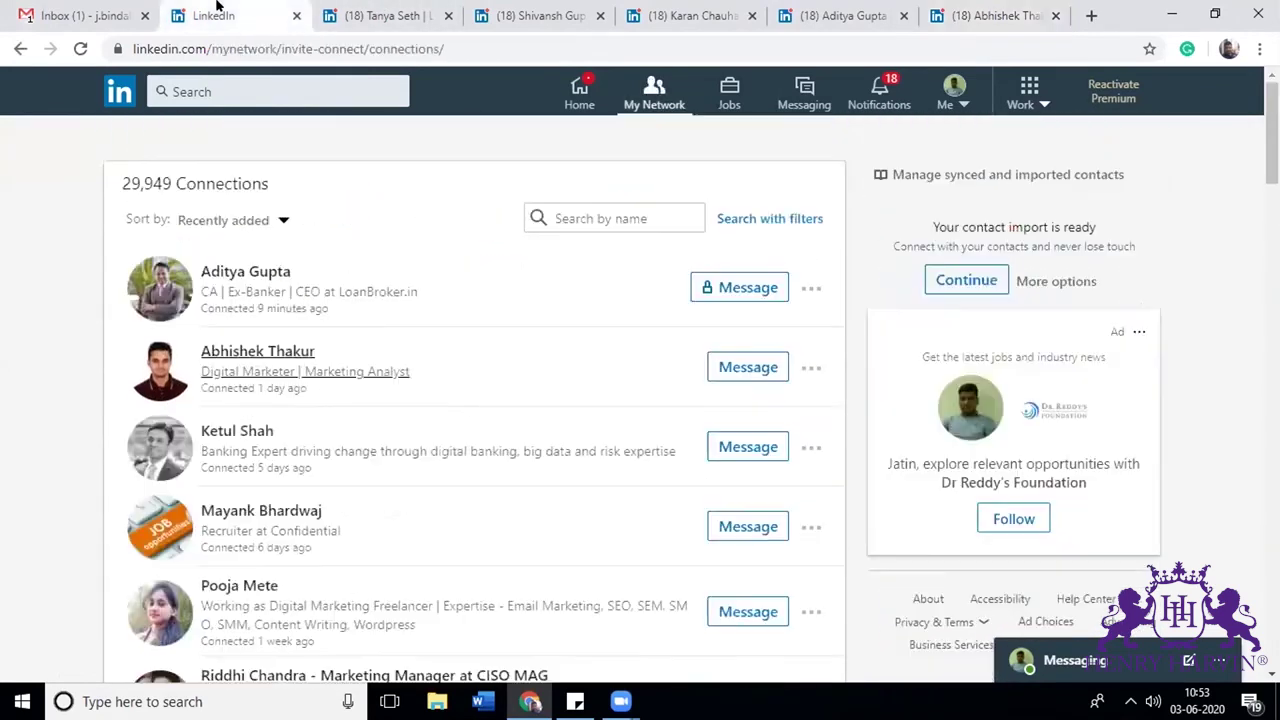
# Step: Step back through My Network and the connection's profile to reach your own profile
pyautogui.click(20, 48)
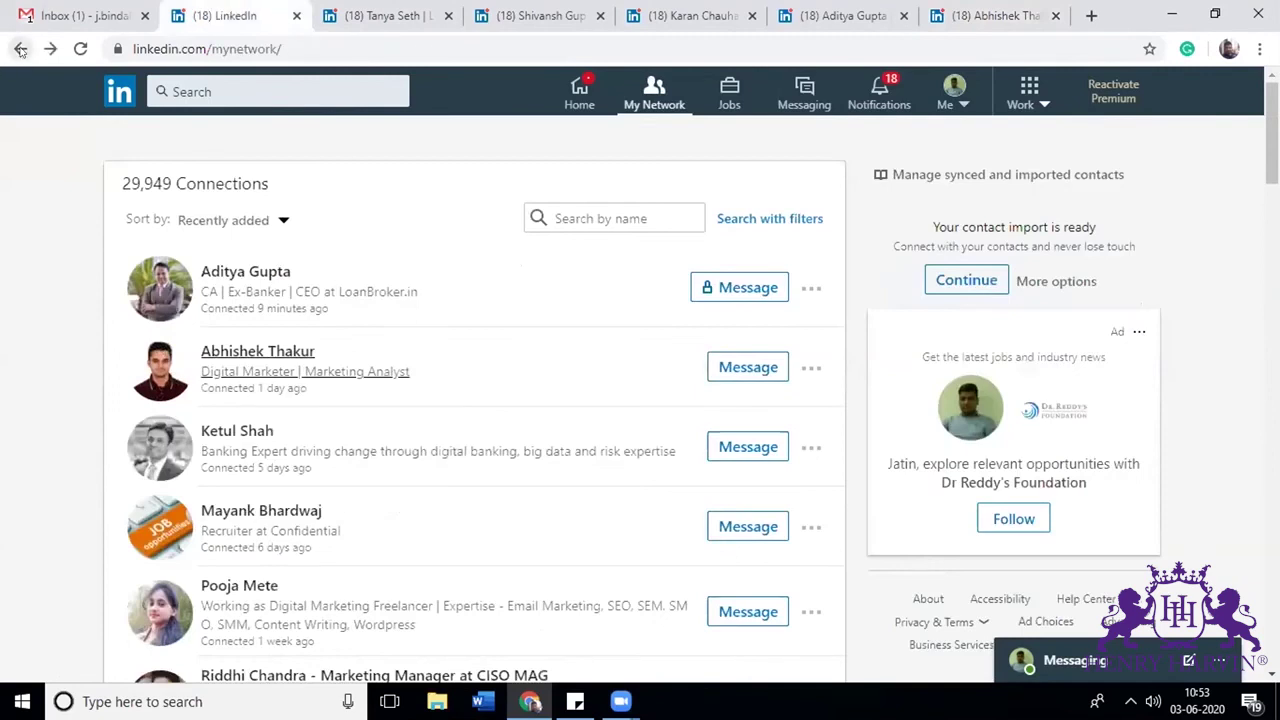
pyautogui.click(20, 48)
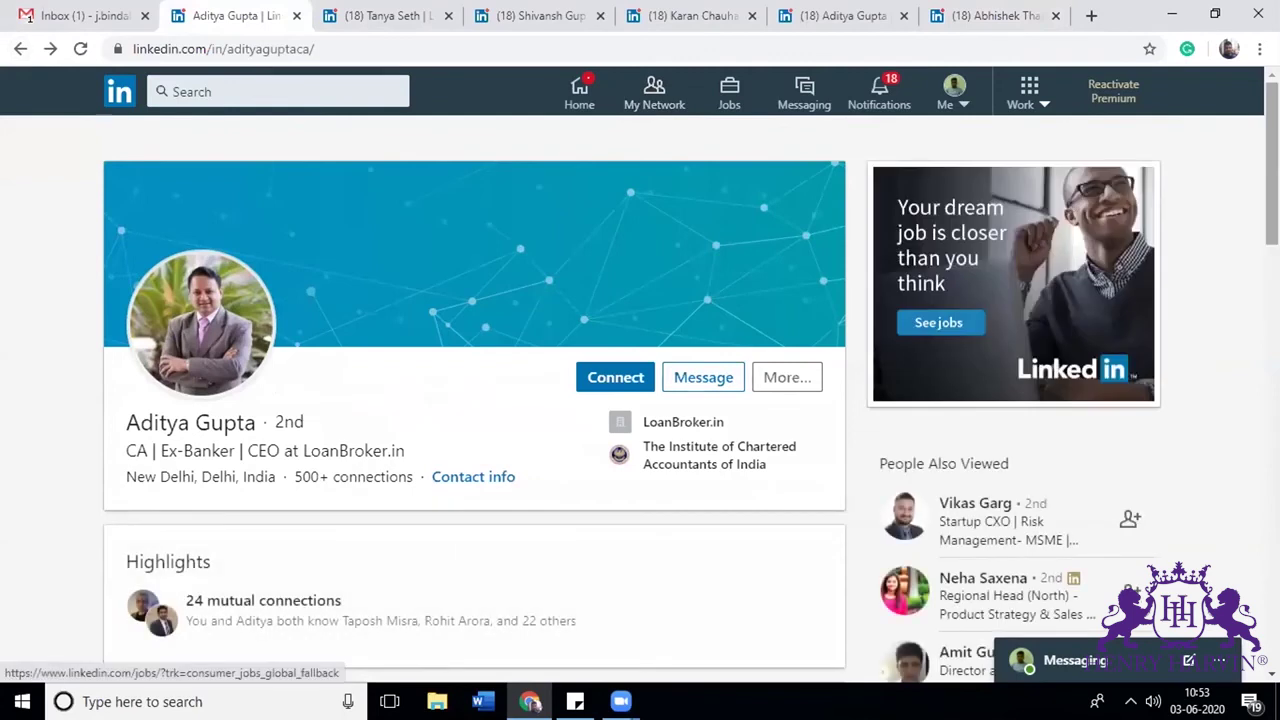
pyautogui.scroll(-10, 183, 178)
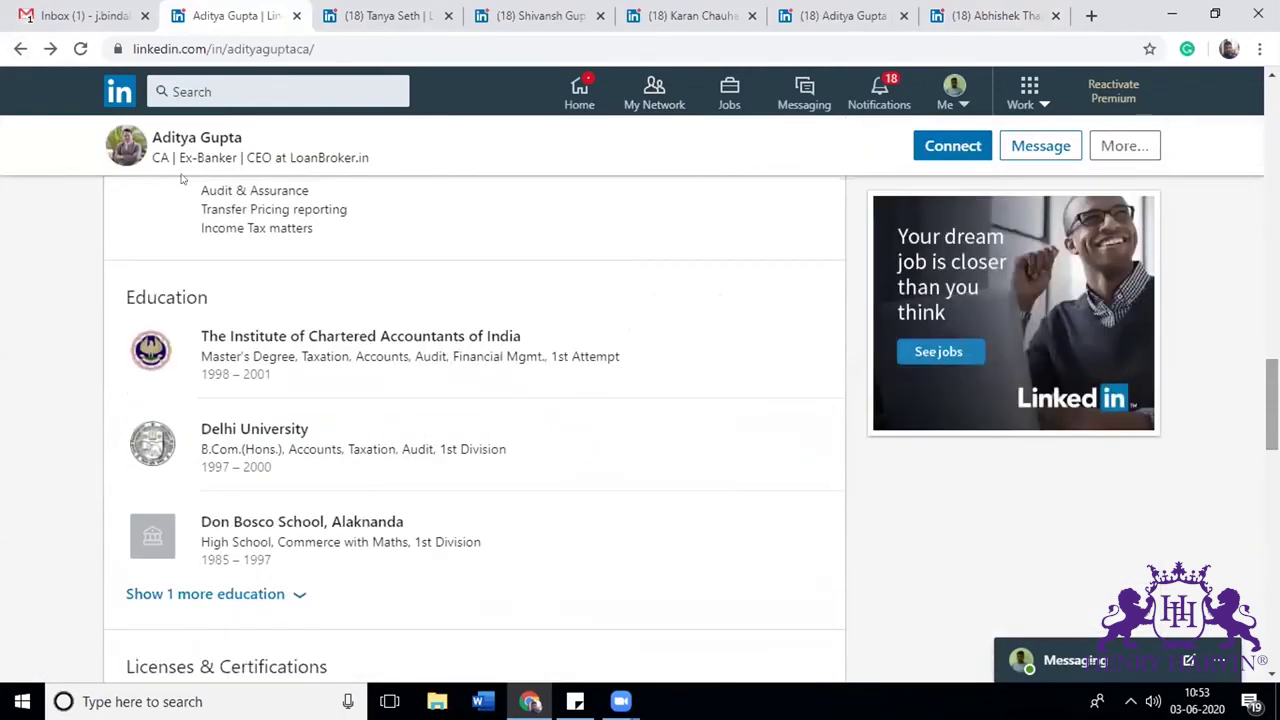
pyautogui.click(20, 48)
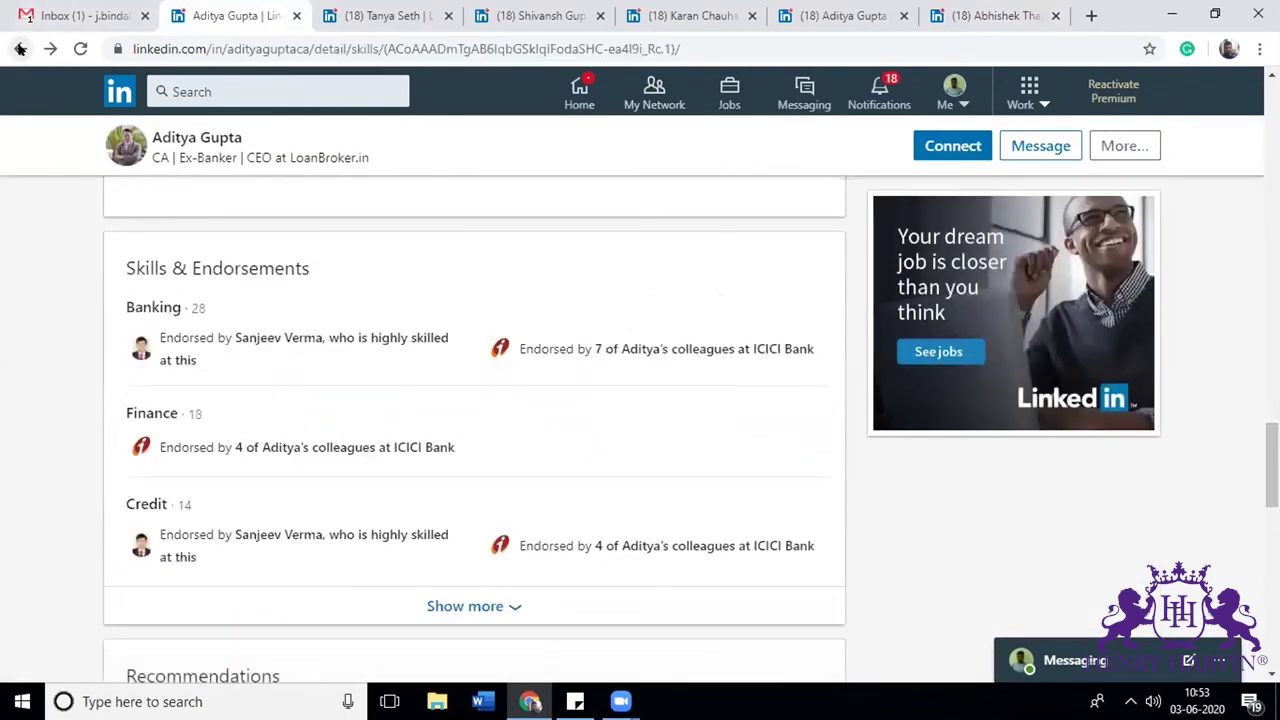
pyautogui.click(20, 48)
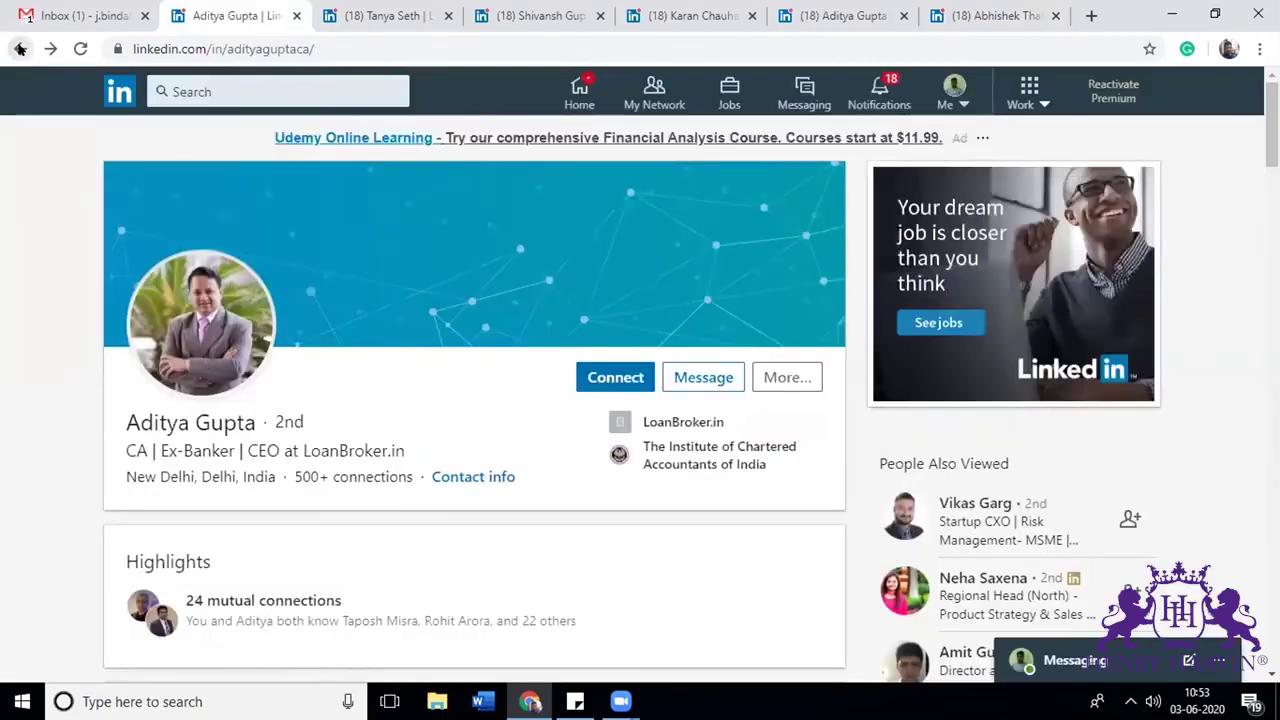
pyautogui.click(20, 48)
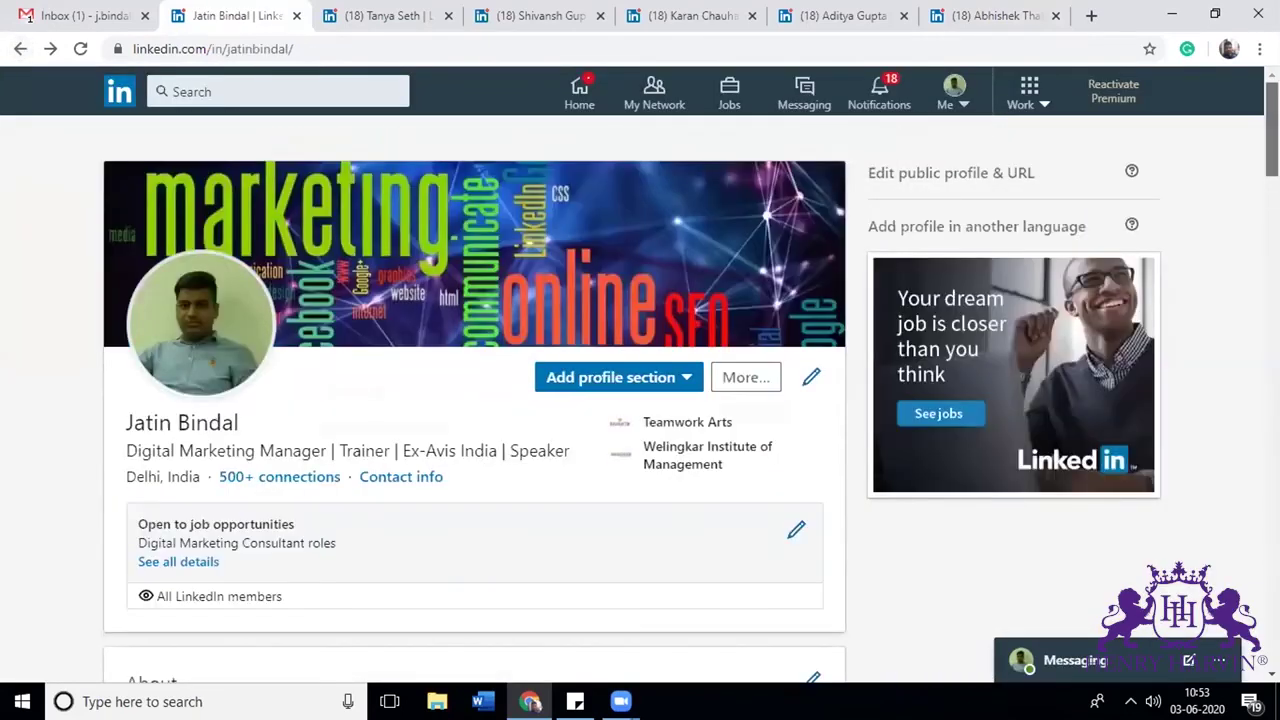
# Step: Expand your 27 received recommendations with Show more and review them
pyautogui.scroll(-20, 640, 400)
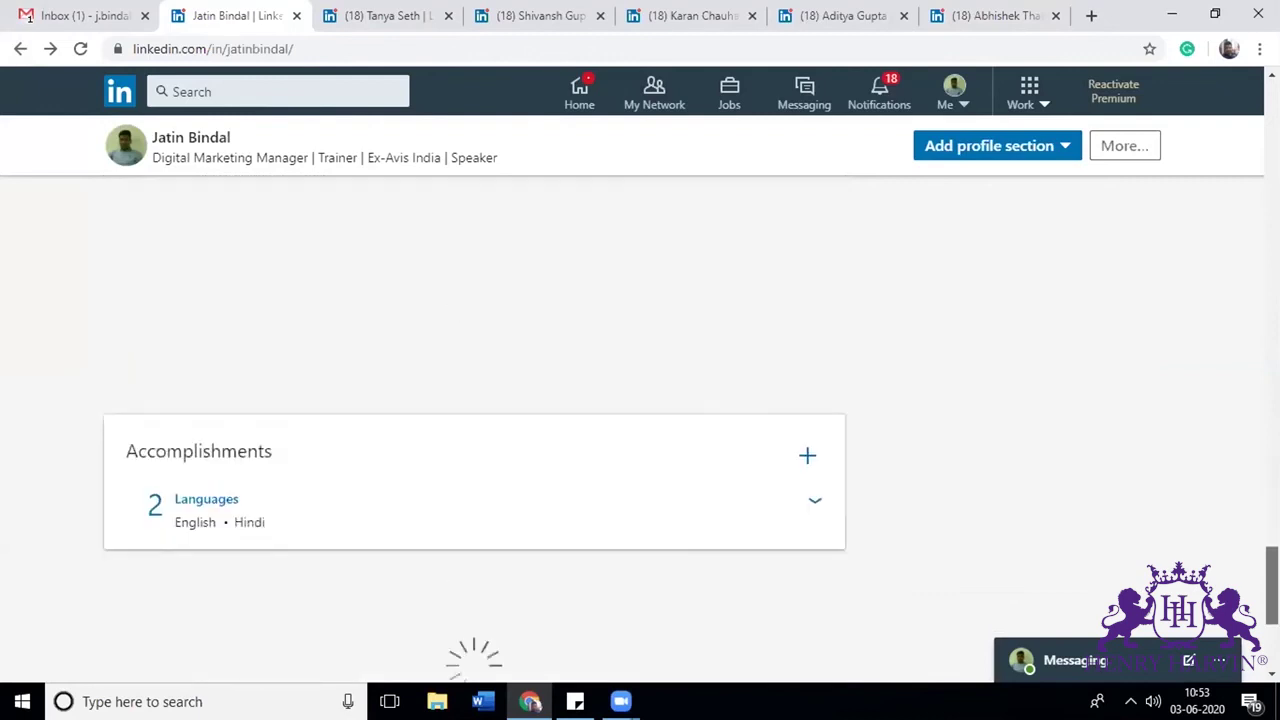
pyautogui.scroll(-2, 591, 531)
pyautogui.click(485, 352)
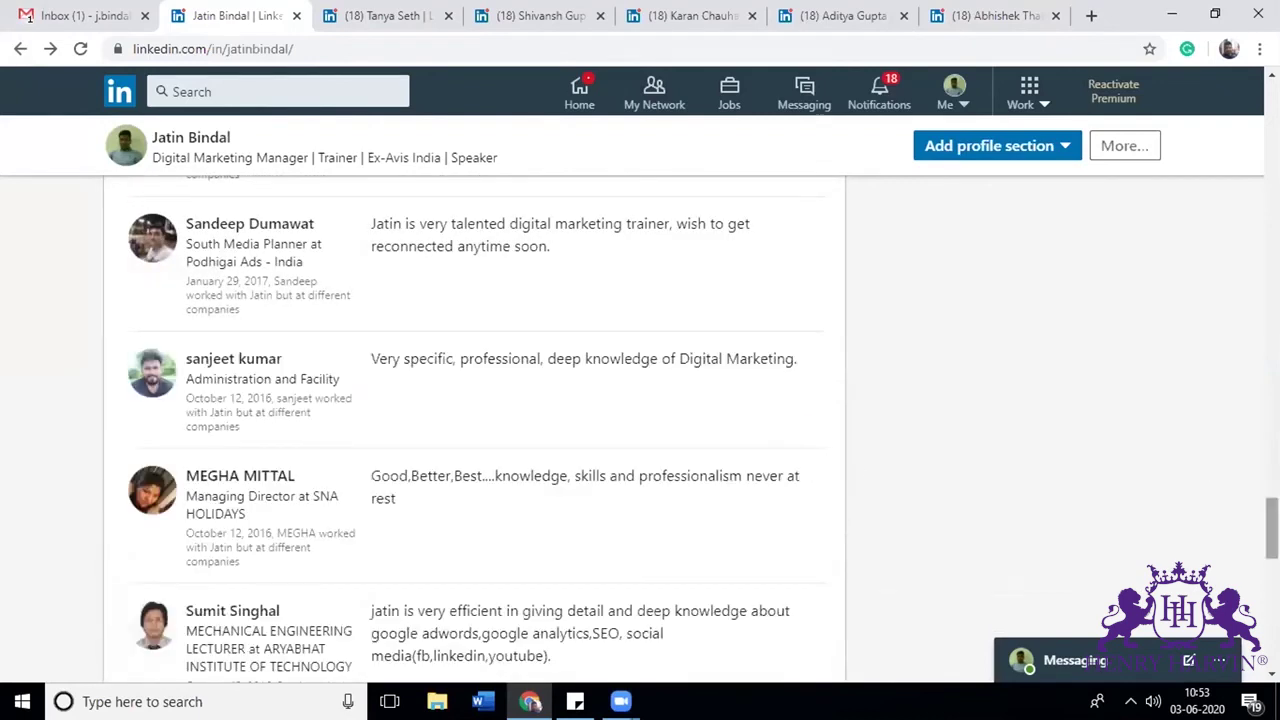
pyautogui.scroll(-5, 474, 430)
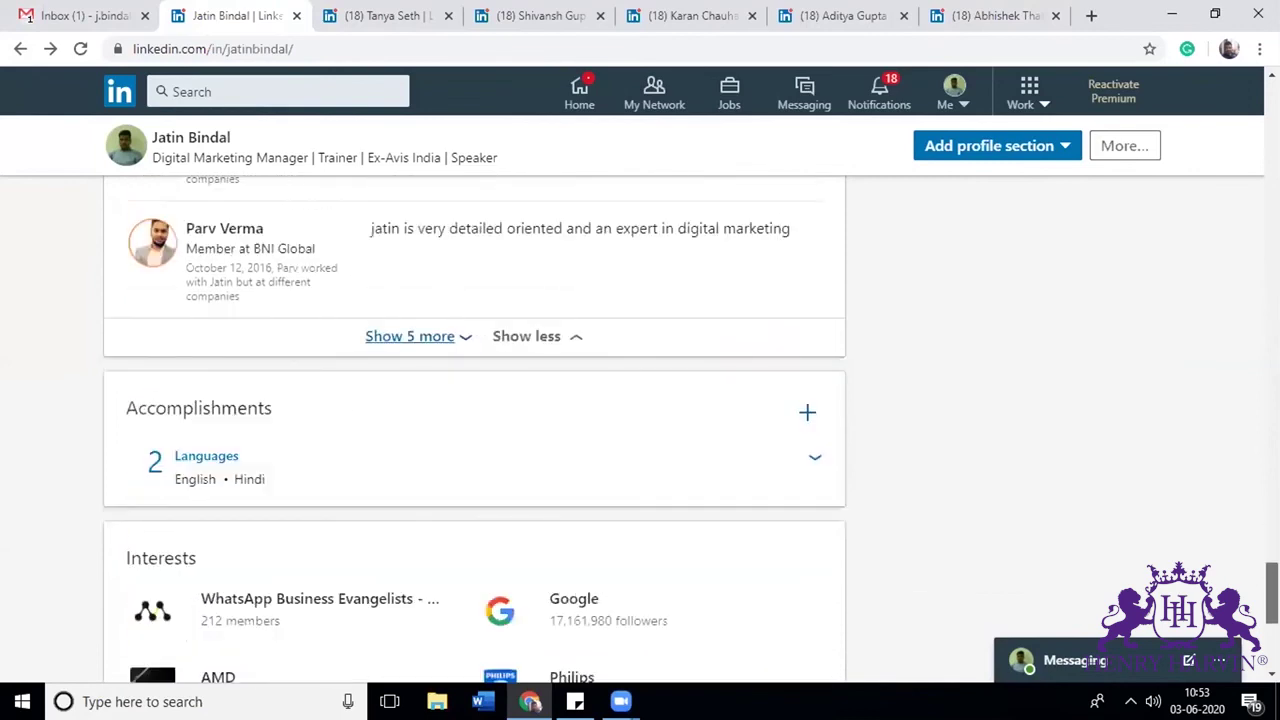
pyautogui.scroll(4, 474, 430)
pyautogui.scroll(-5, 474, 430)
pyautogui.scroll(4, 474, 430)
pyautogui.scroll(-2, 474, 430)
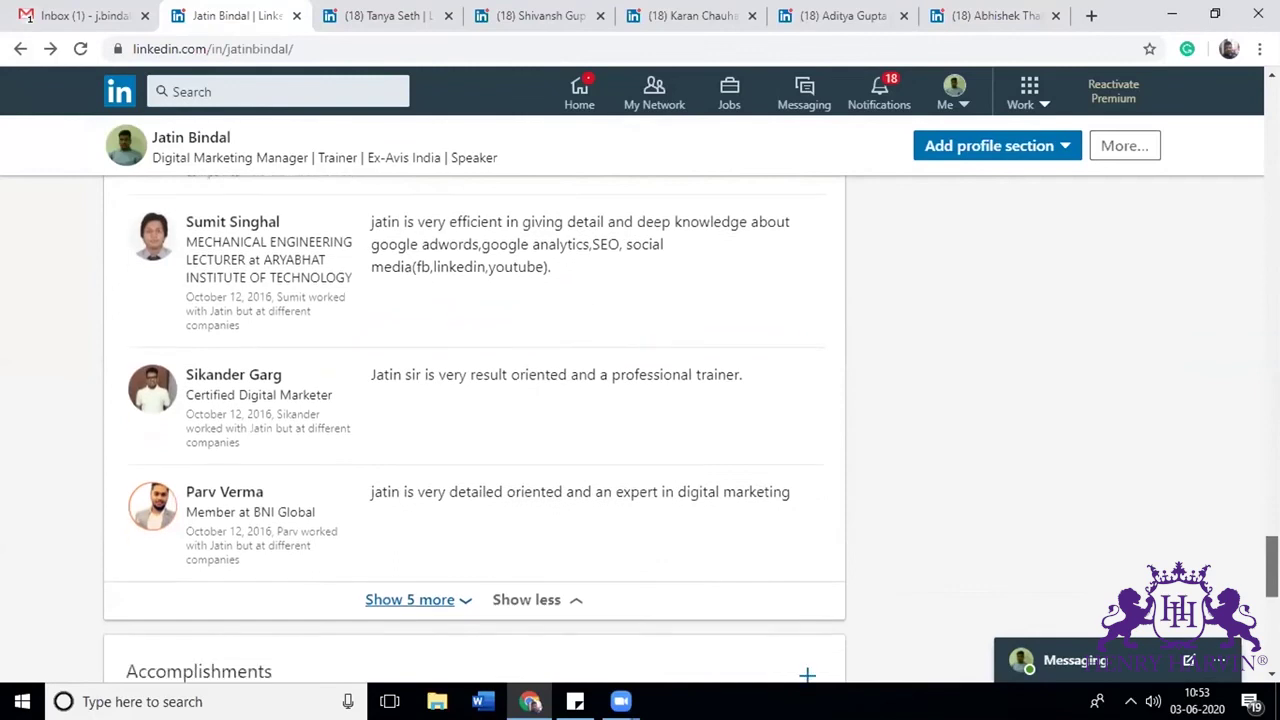
pyautogui.scroll(-1, 474, 430)
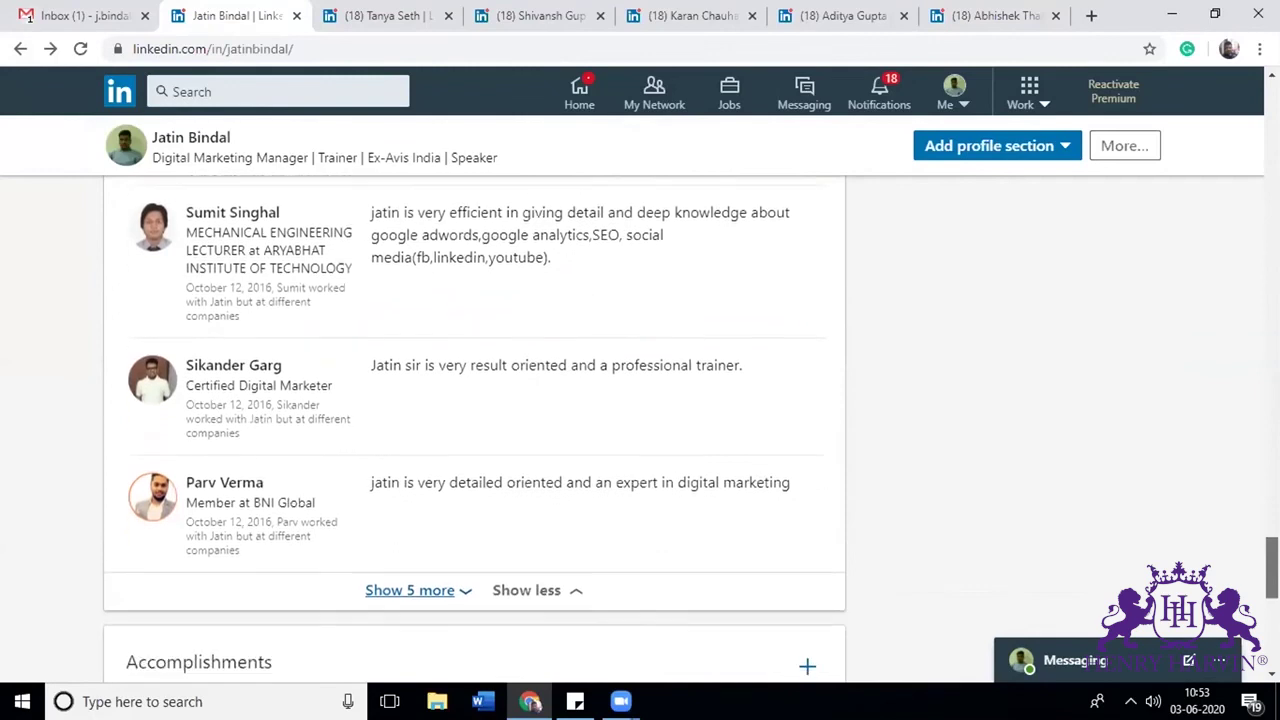
pyautogui.scroll(-1, 474, 430)
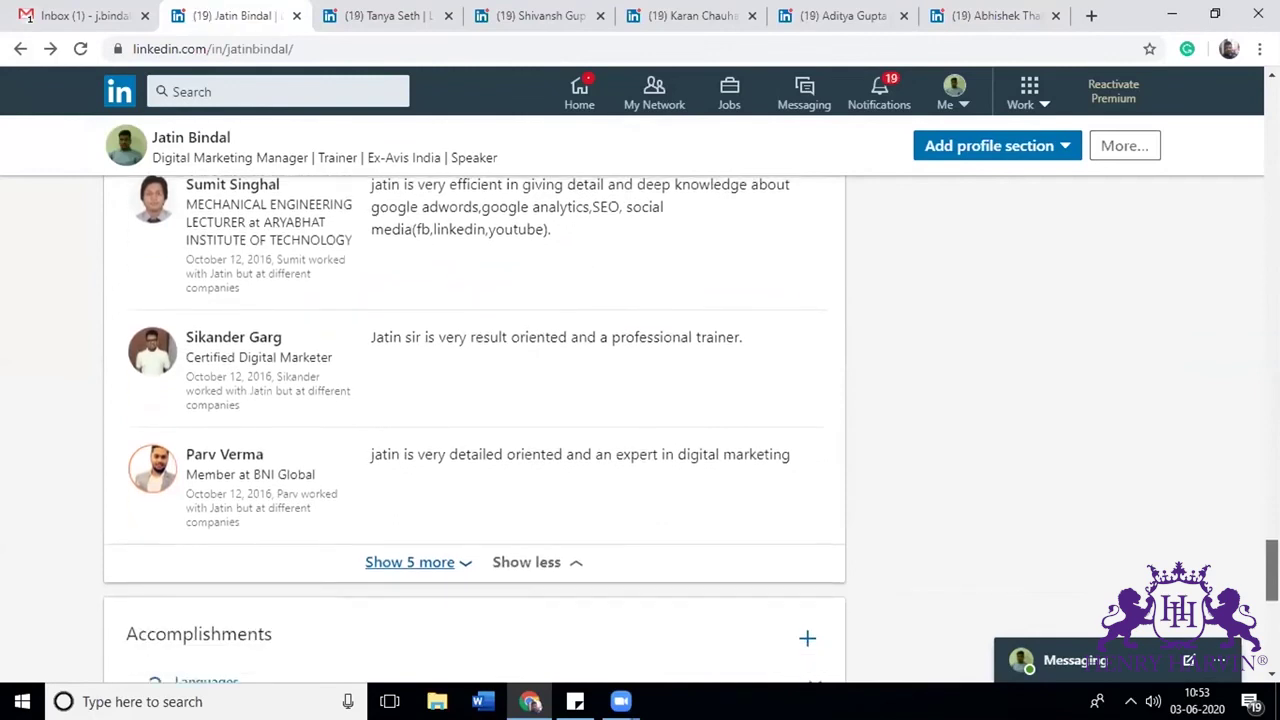
pyautogui.scroll(5, 474, 430)
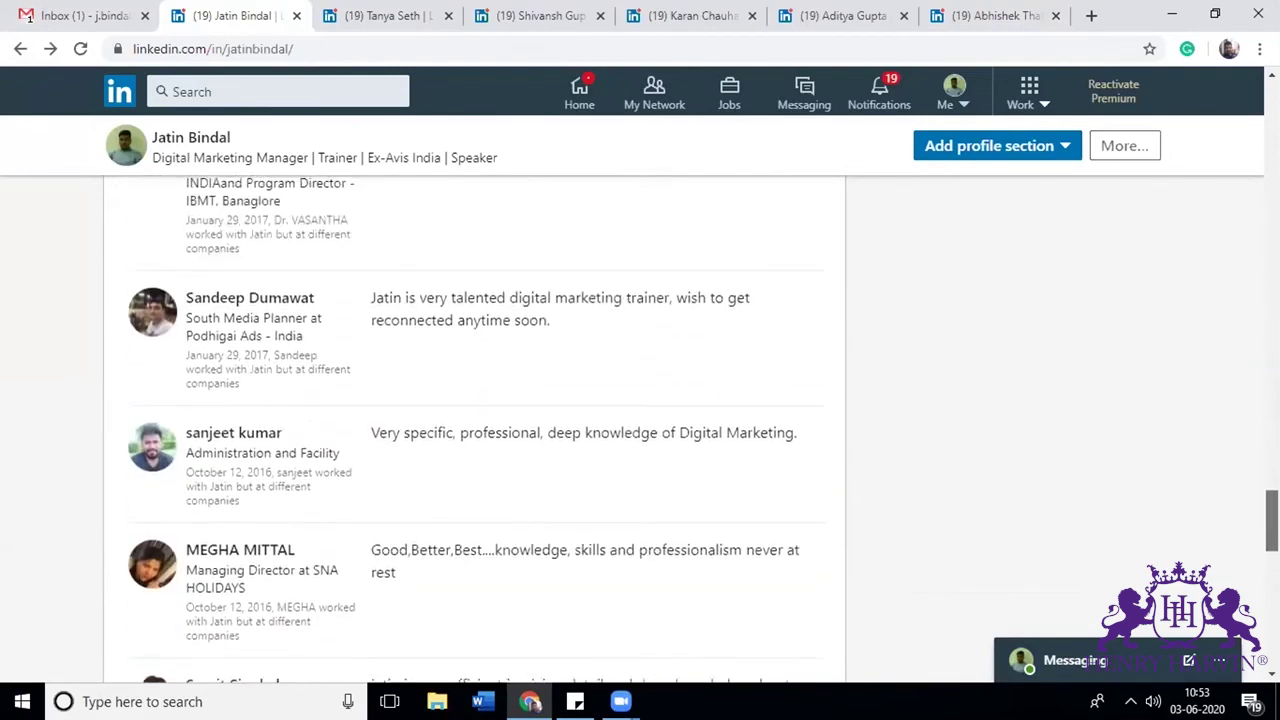
pyautogui.scroll(3, 474, 430)
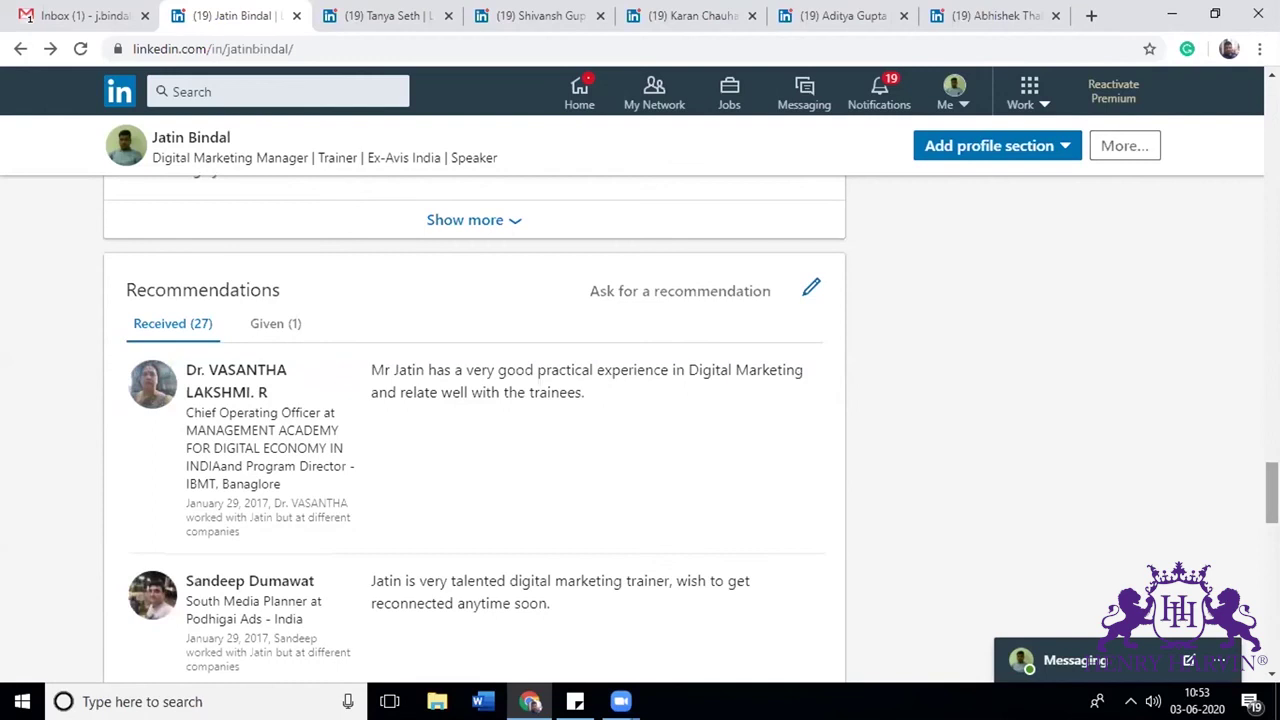
# Step: Start a recommendation request and pick the ex-banker connection by name
pyautogui.click(615, 290)
pyautogui.click(353, 309)
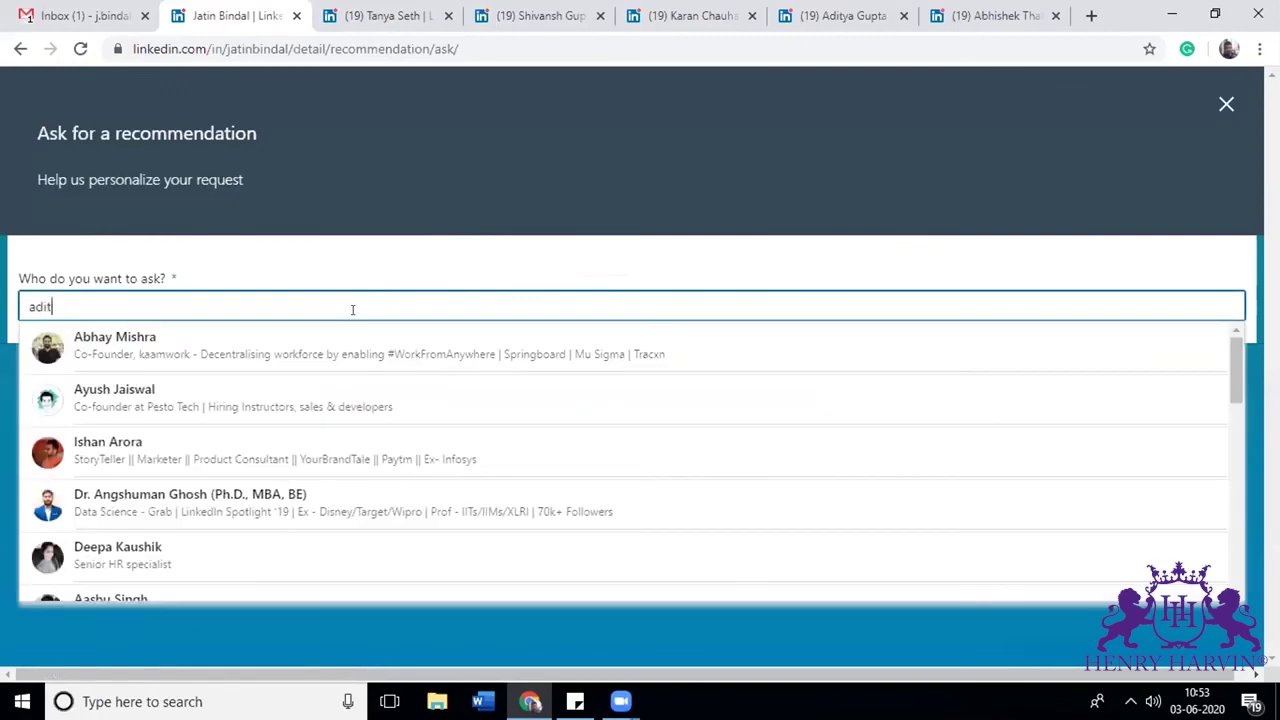
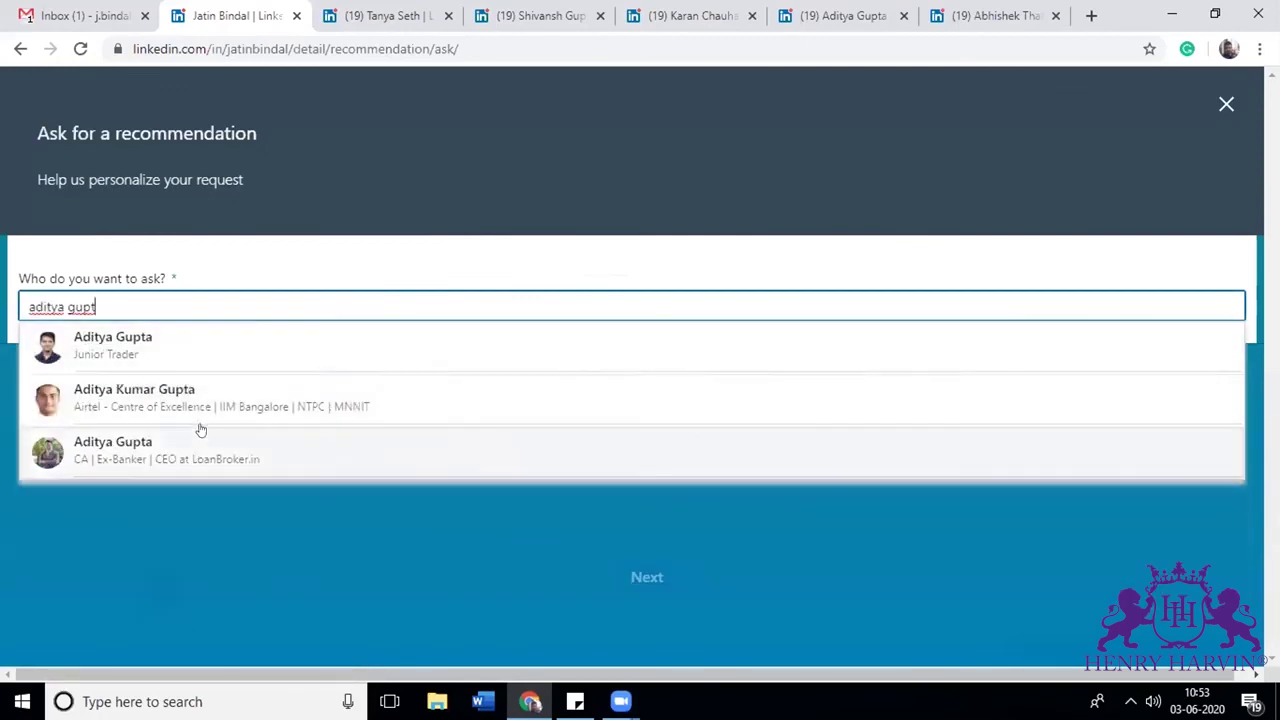
pyautogui.click(202, 449)
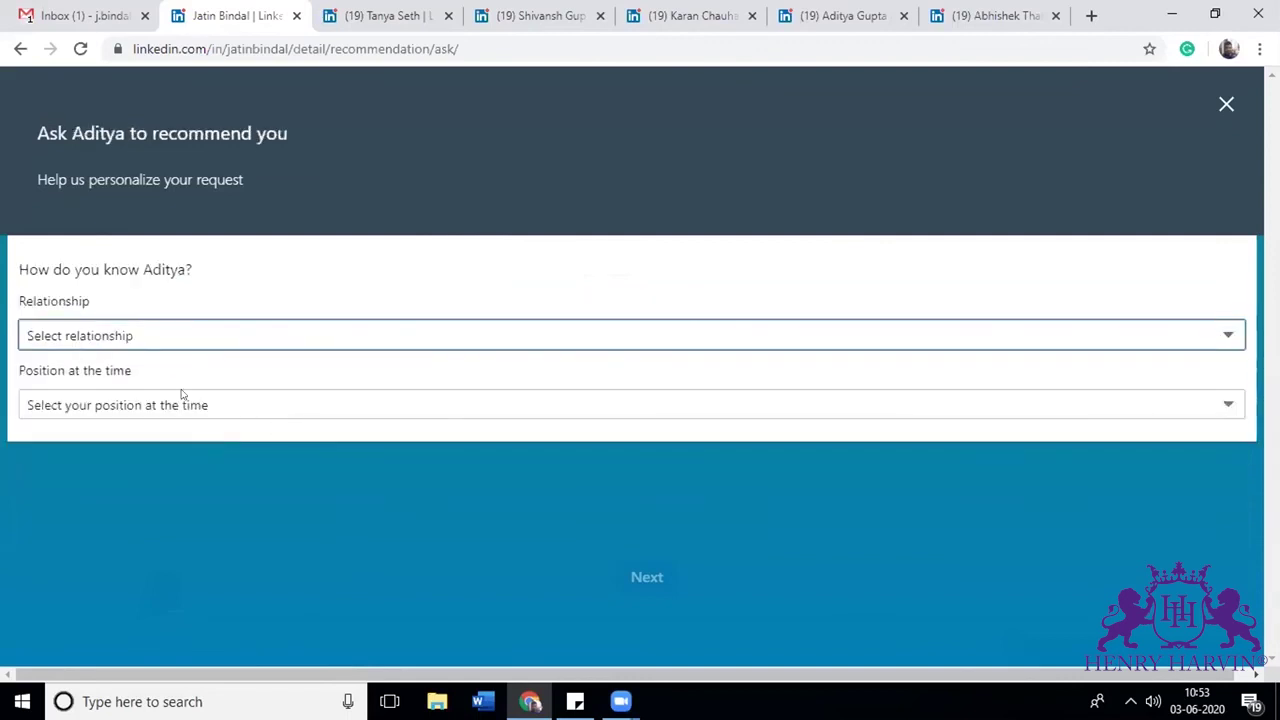
# Step: Request the recommendation as 'mentored you' for the Henry Harvin Digital Marketing Manager role; close after error
pyautogui.click(167, 338)
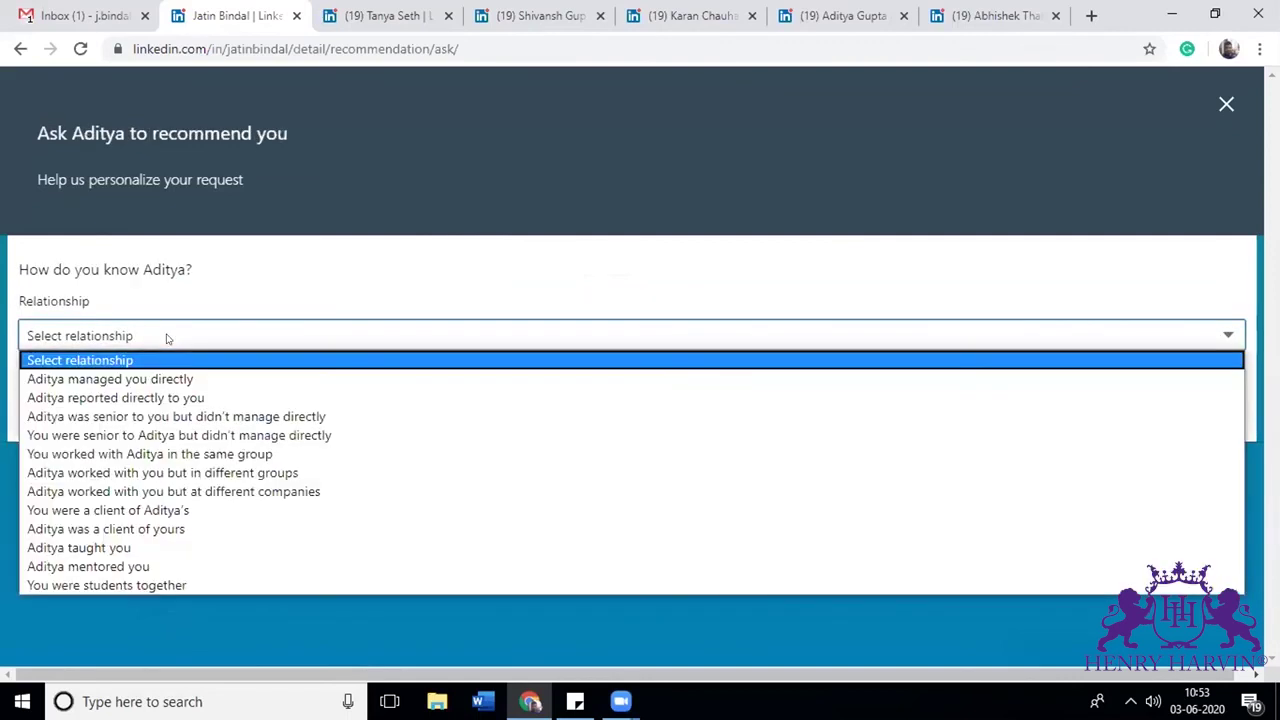
pyautogui.click(94, 566)
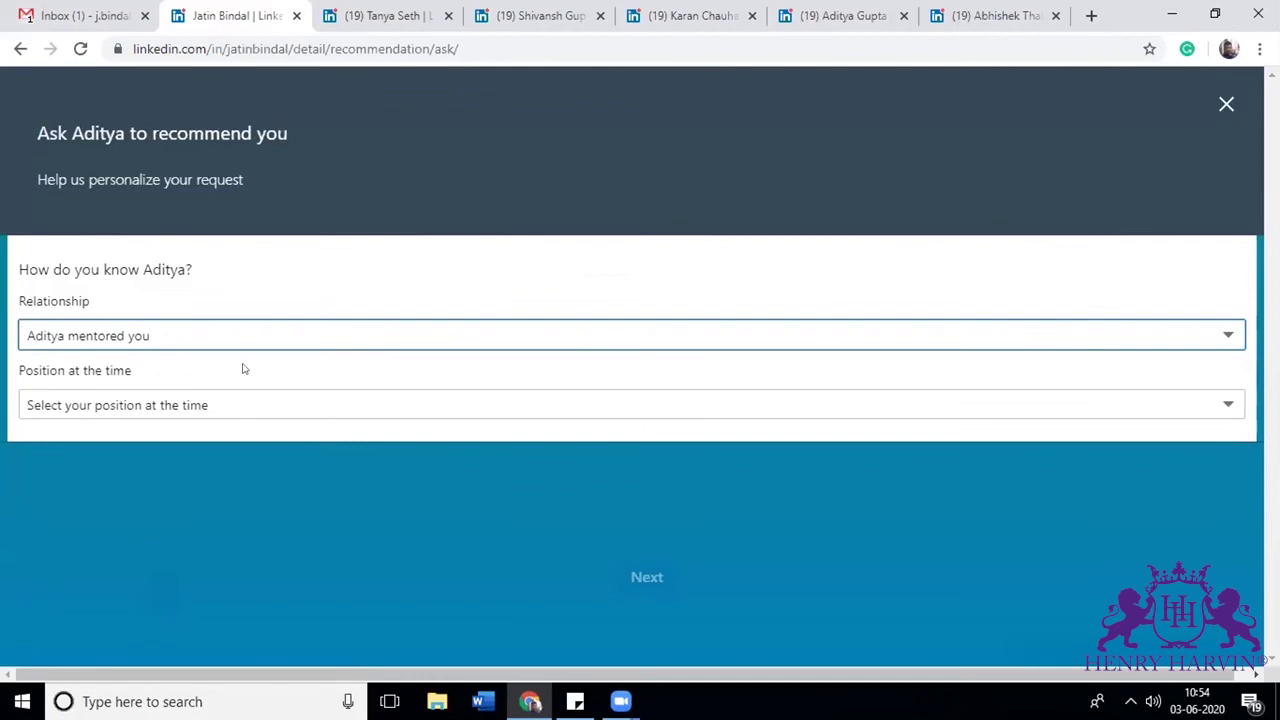
pyautogui.click(175, 412)
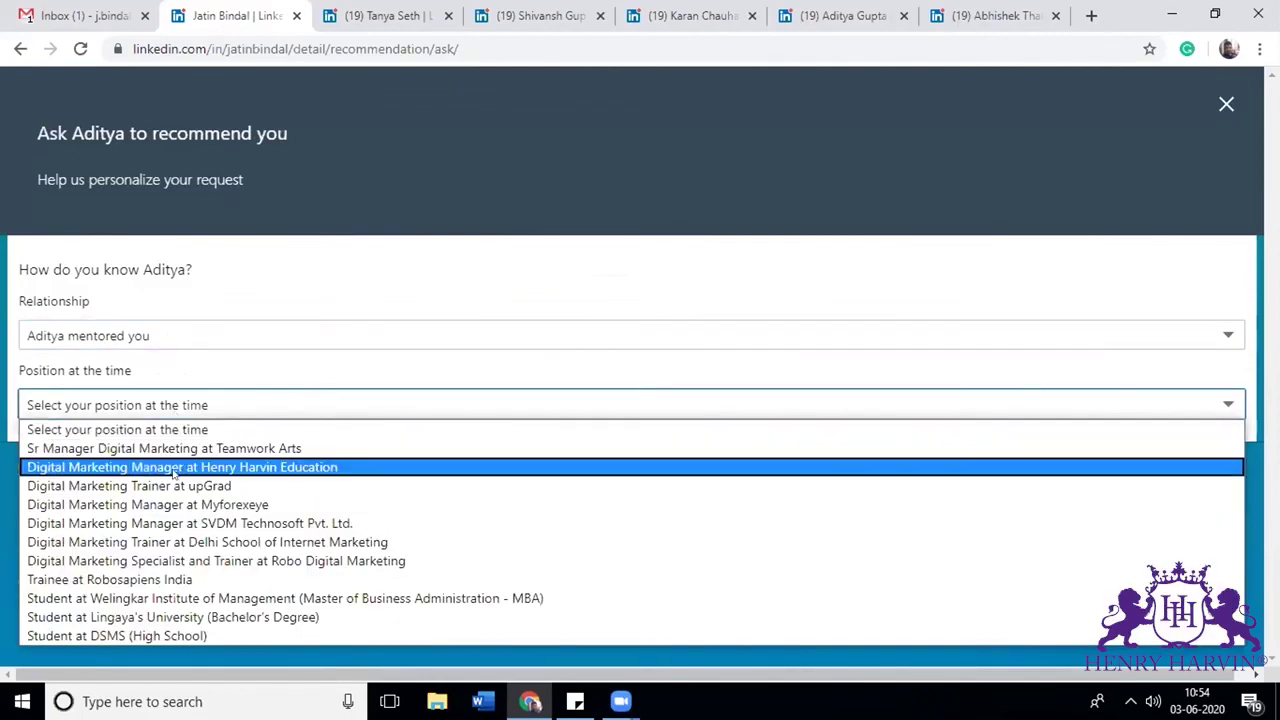
pyautogui.click(174, 467)
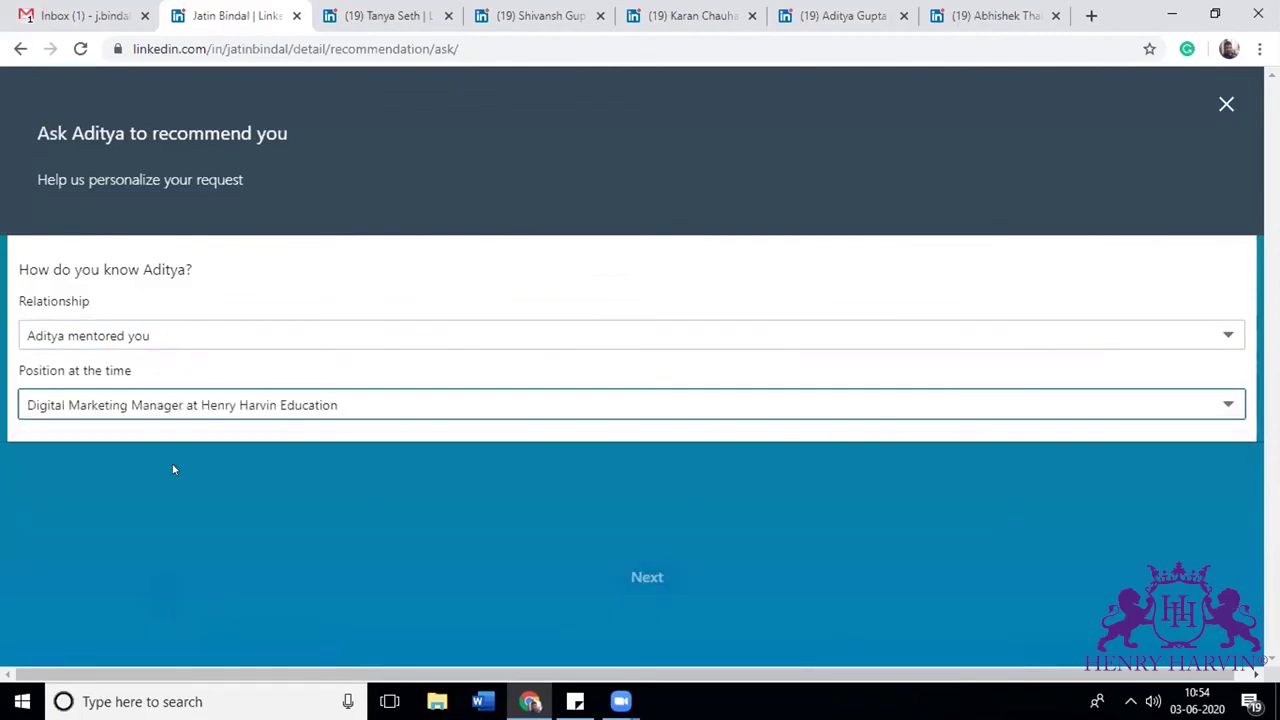
pyautogui.click(662, 592)
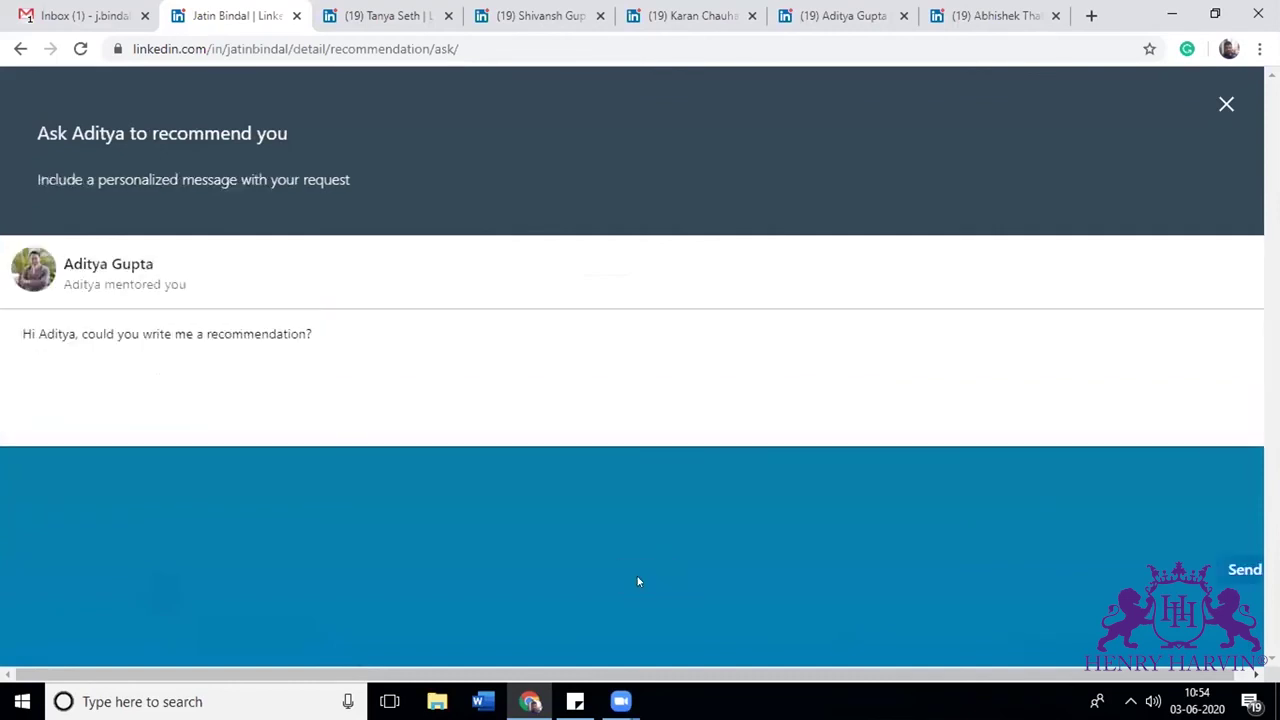
pyautogui.click(1237, 568)
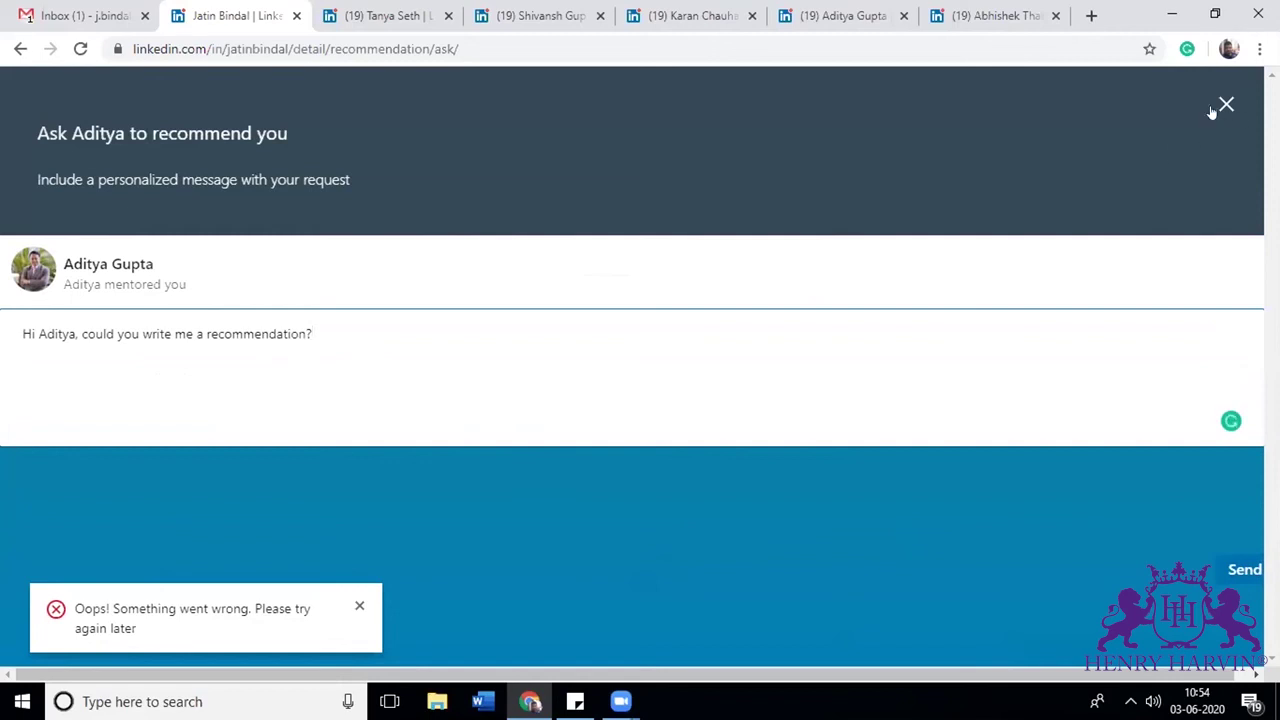
pyautogui.click(1240, 570)
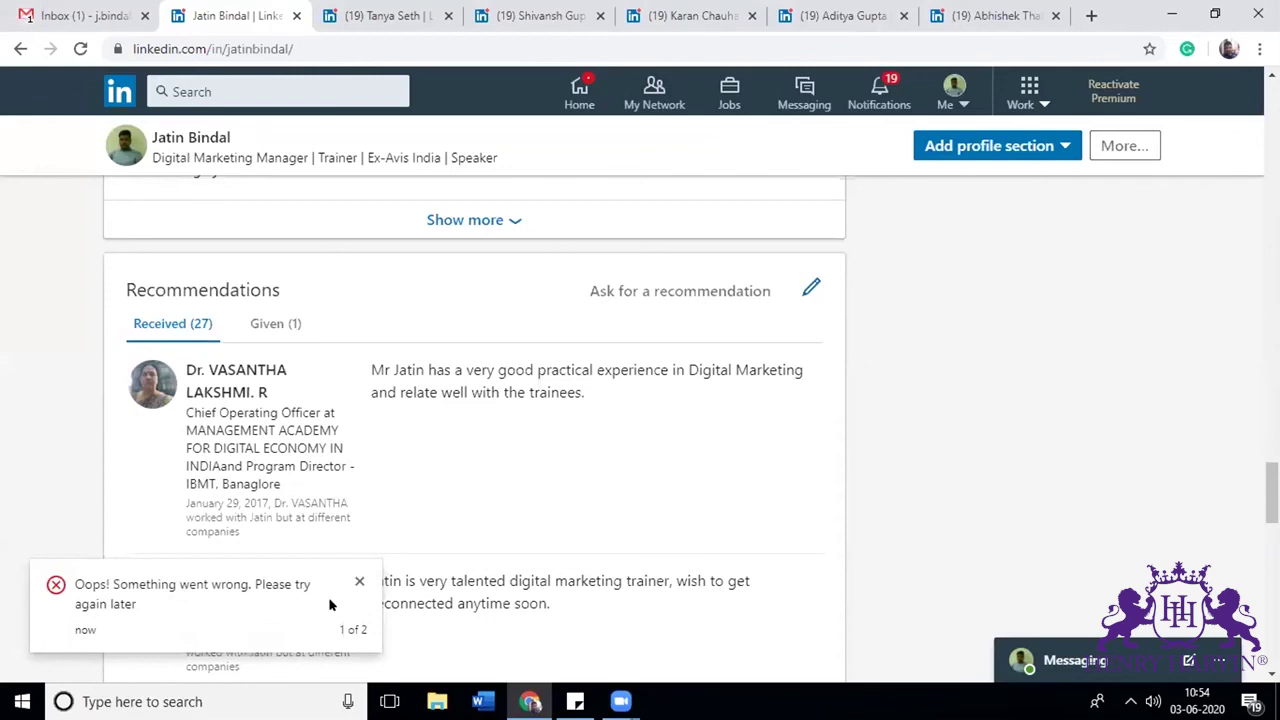
# Step: Dismiss both error toasts at the bottom-left of the profile
pyautogui.click(357, 581)
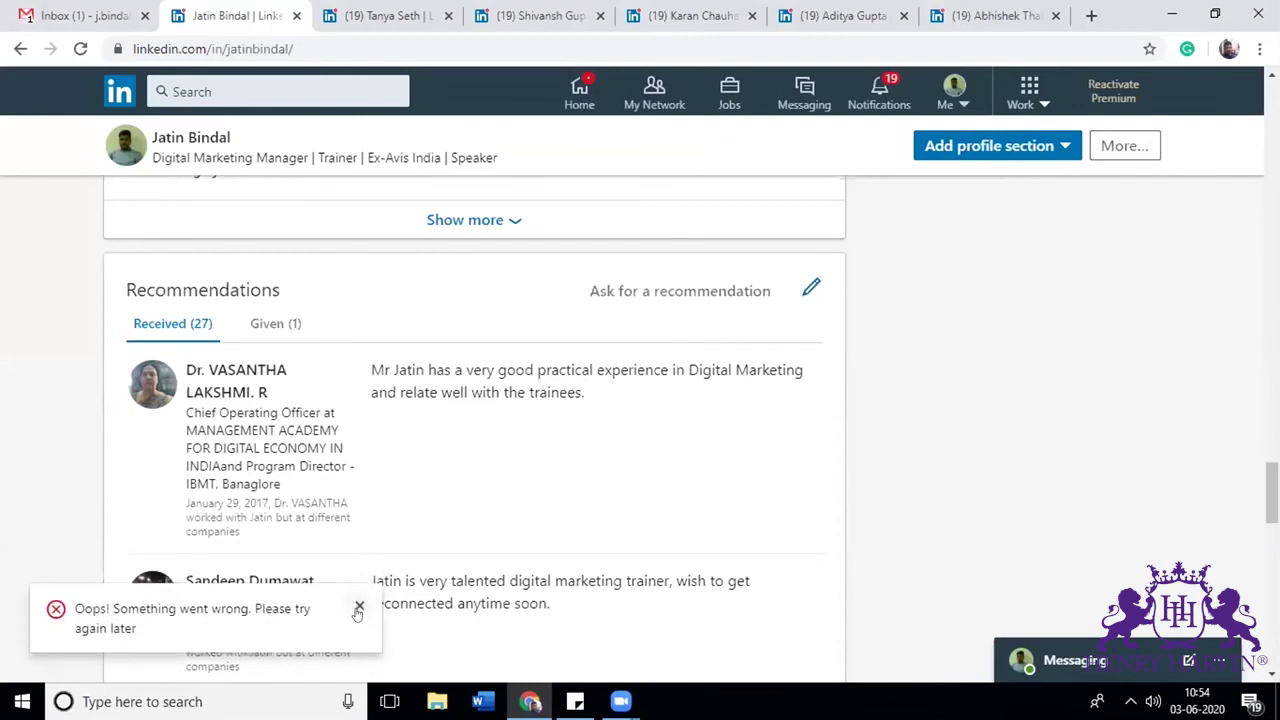
pyautogui.click(358, 608)
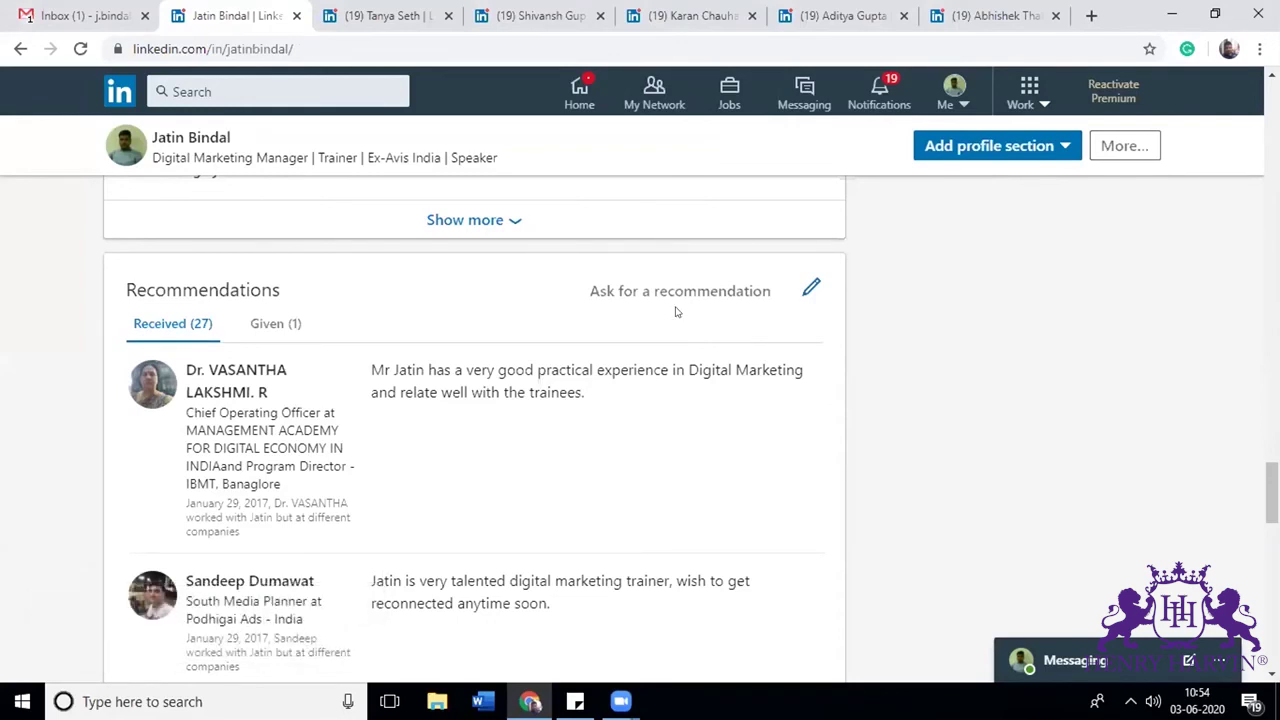